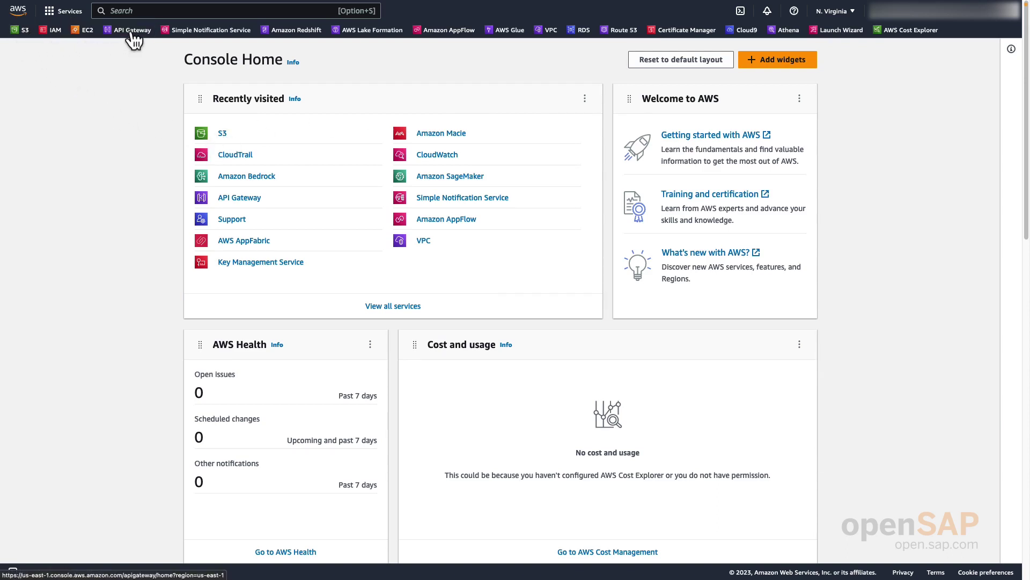
Find the S3 service in the console and open its bucket list.
click(159, 10)
text(s)
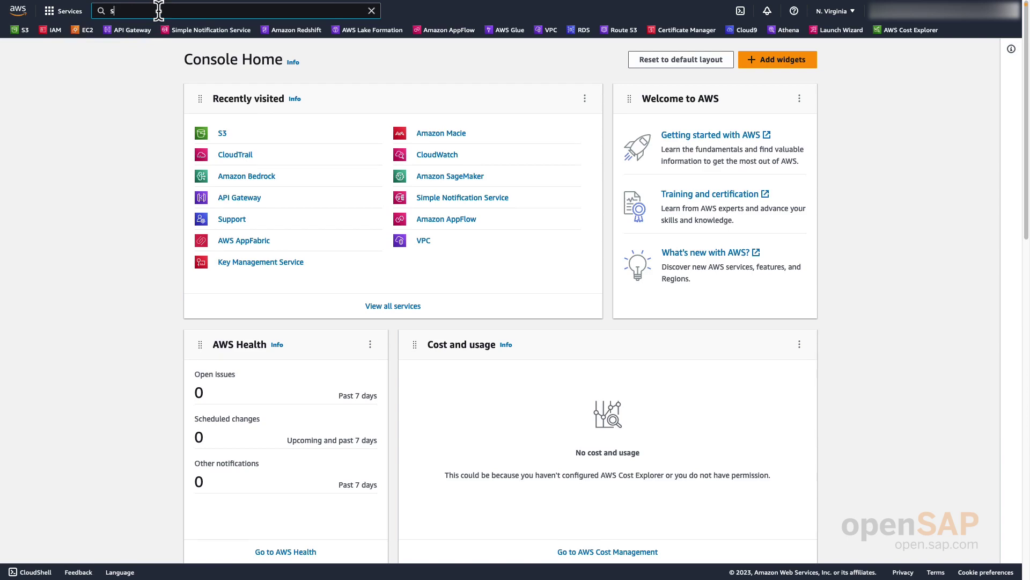
text(3)
click(262, 119)
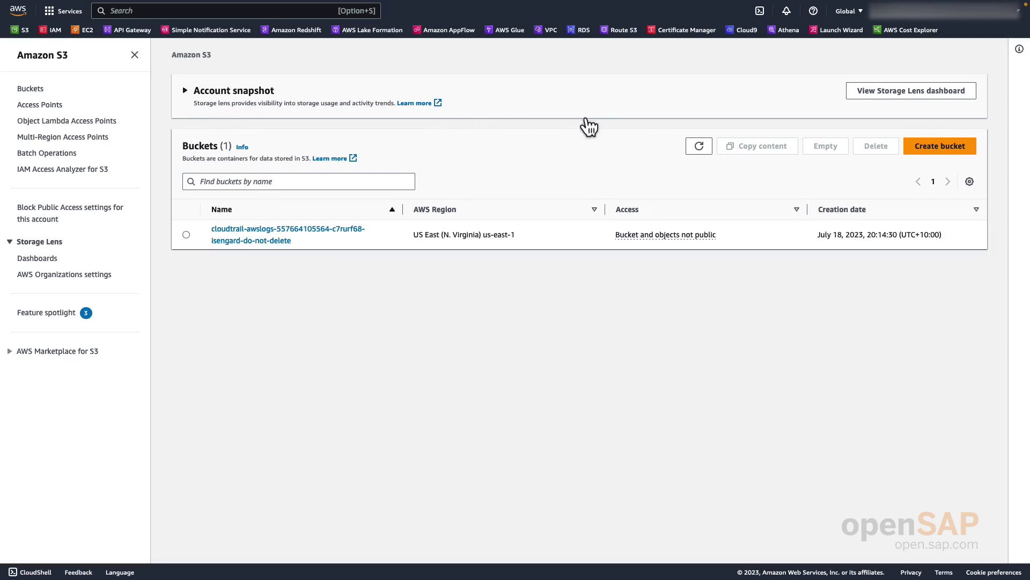
Create an S3 bucket named bucket-build-apps in US East (N. Virginia) us-east-1, keeping the default ownership, access and encryption settings.
click(956, 142)
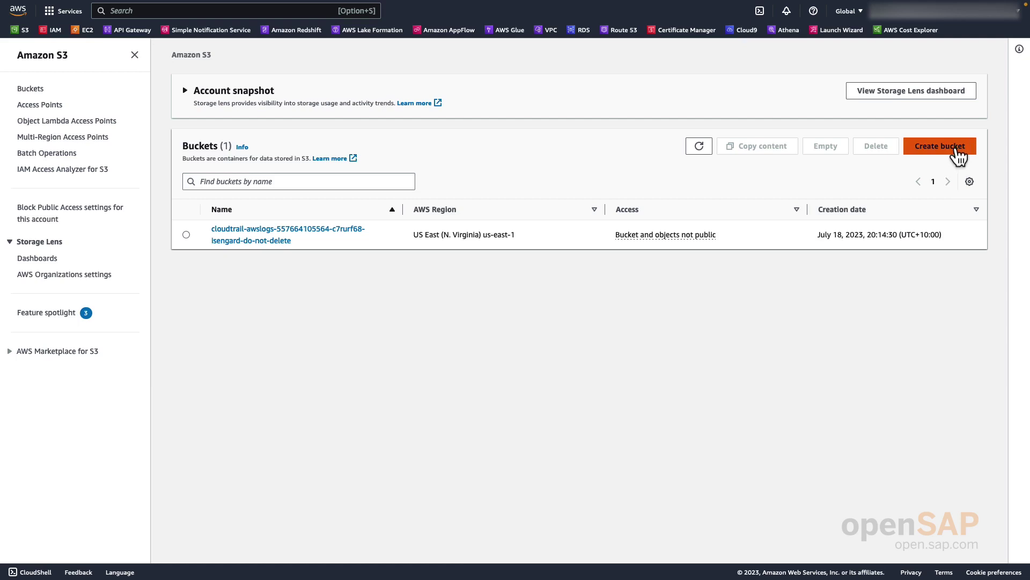
click(288, 187)
text(bucket-build-apps)
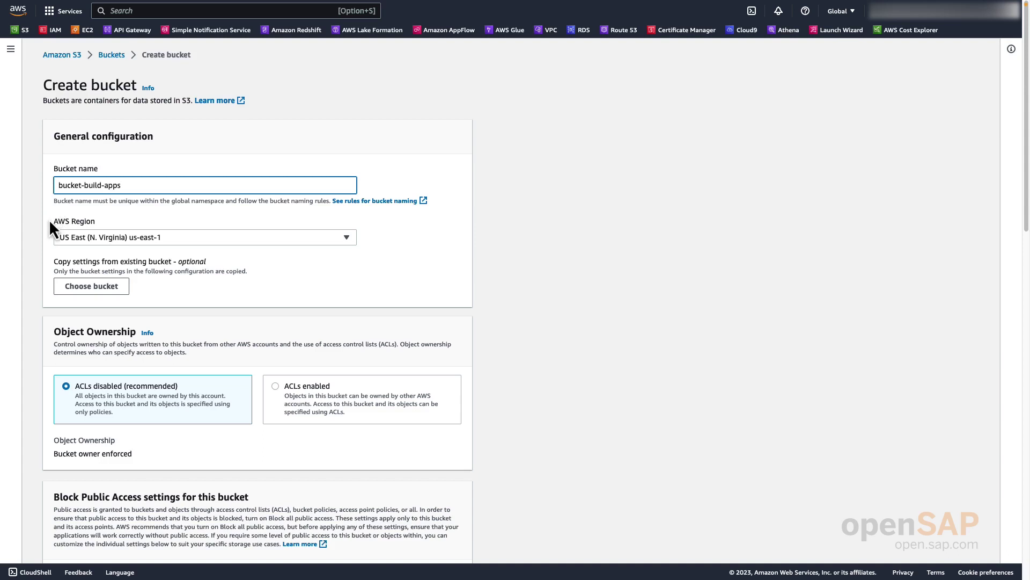
scroll(551, 334, down, 5)
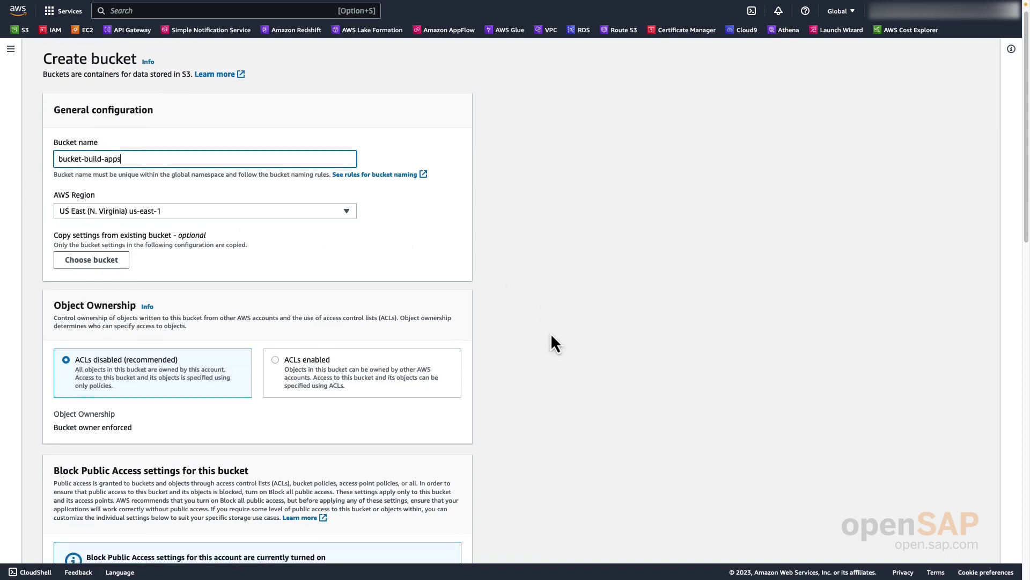
scroll(551, 336, down, 4)
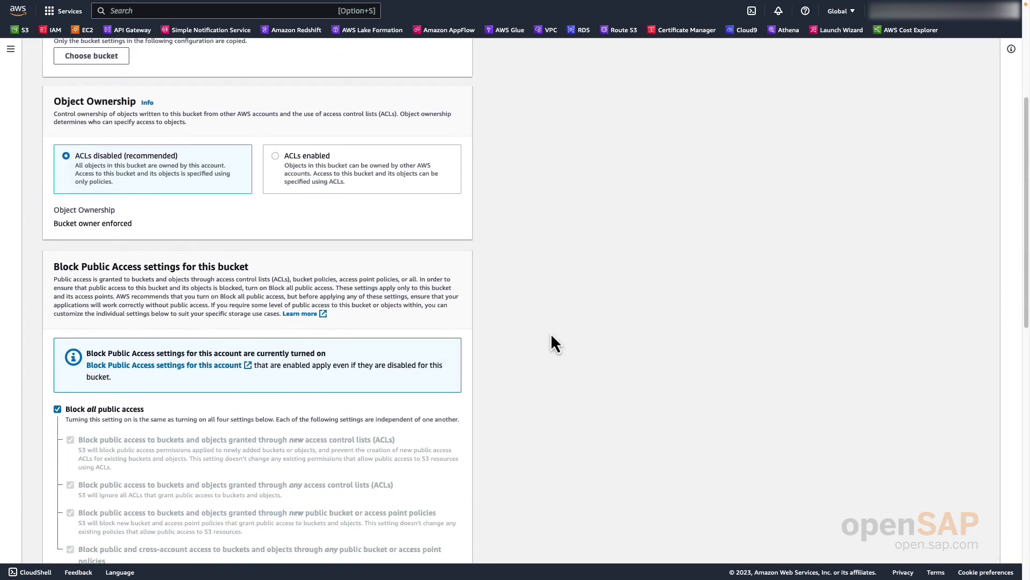
scroll(551, 338, down, 11)
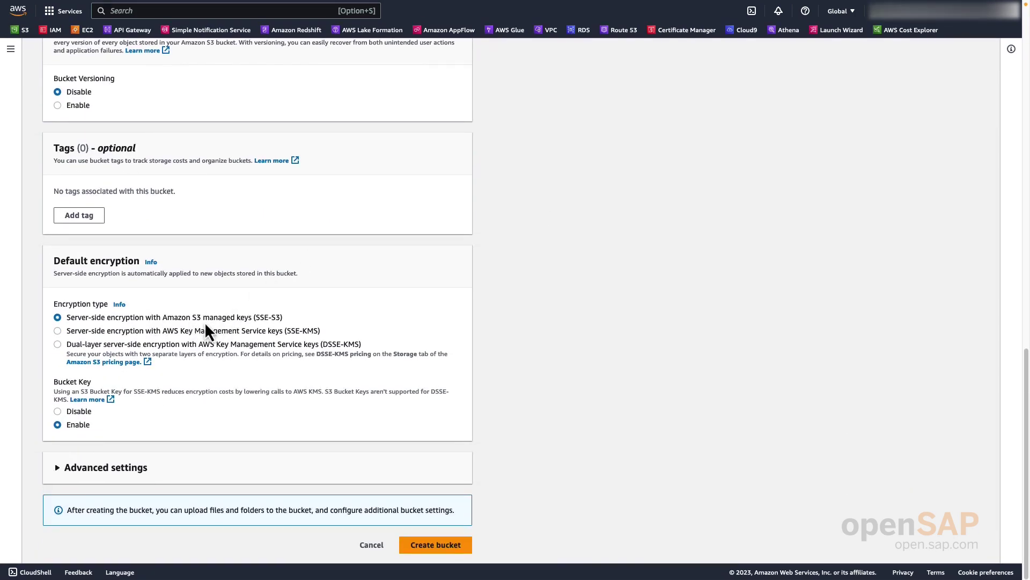
click(436, 545)
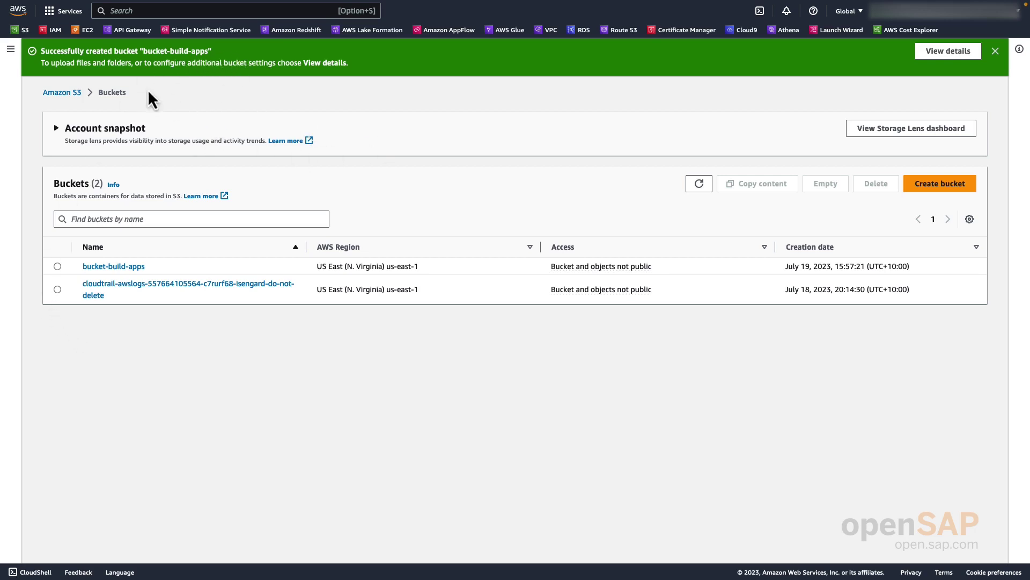
Start a new IAM role with a custom trust policy allowing the service apigateway.amazonaws.com to perform sts:AssumeRole.
click(56, 30)
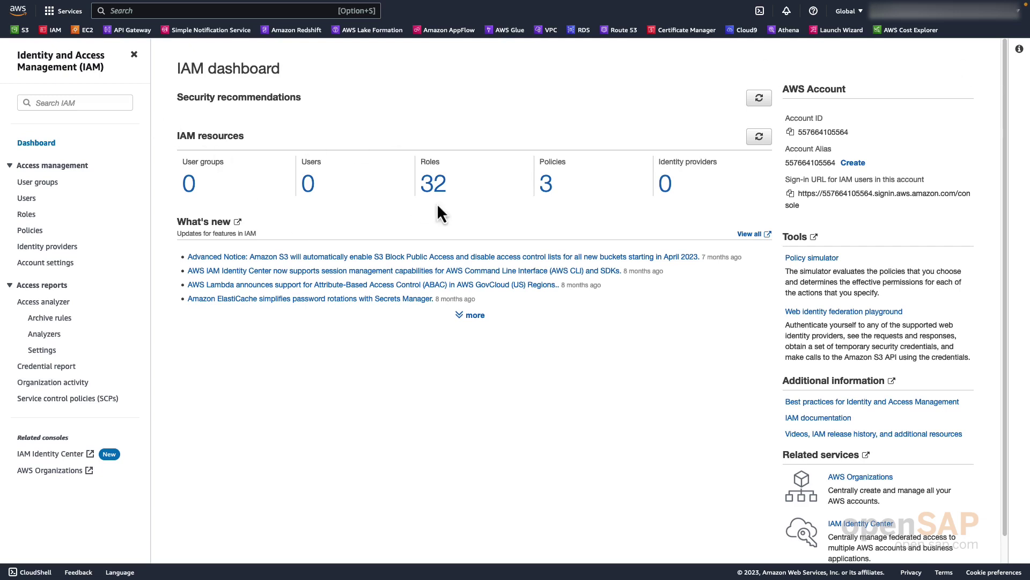
click(429, 185)
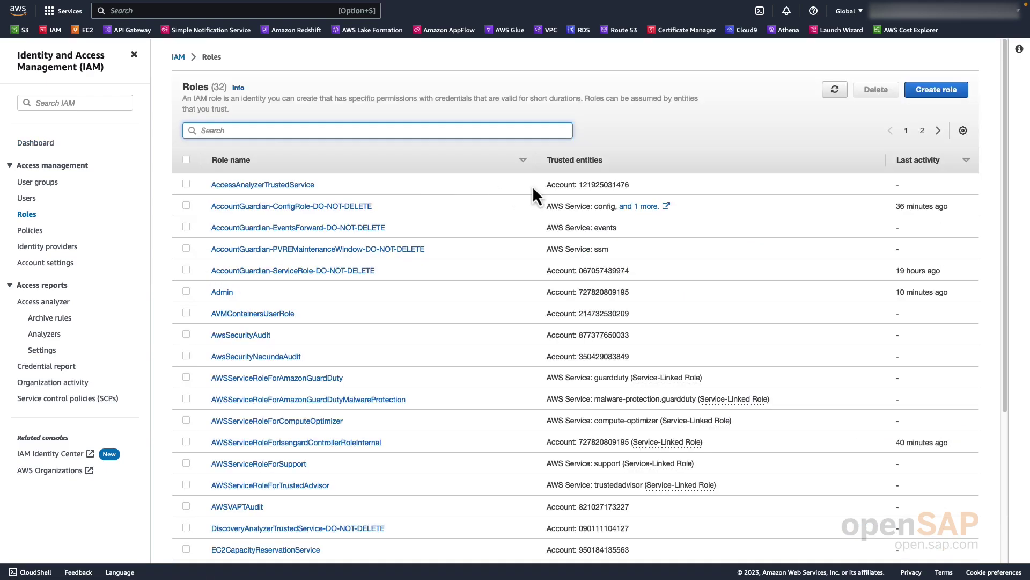
click(936, 90)
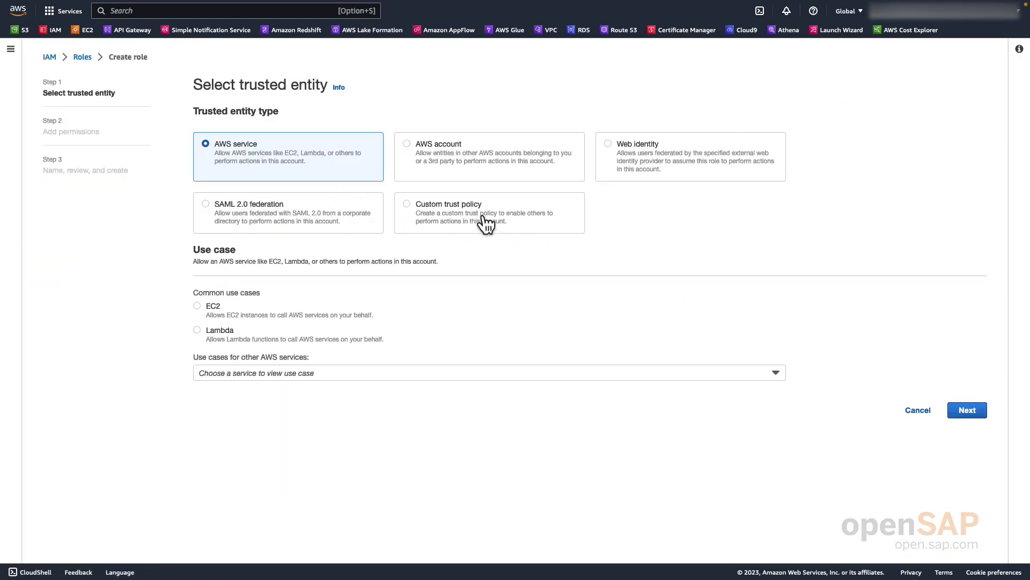
click(440, 214)
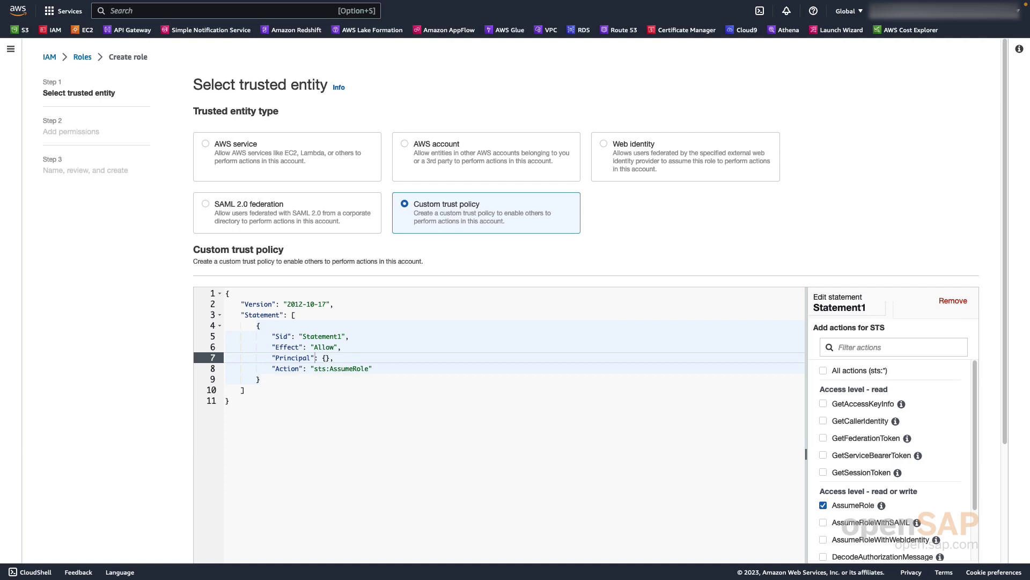
key(super+a)
text({   "Version": "2012-10-17",   "Statement": [     {       "Sid": "",       "Effect": "Allow",       "Principal": {         "Service": "apigateway.amazonaws.com"       },       "Action": "sts:AssumeRole"     }   ] })
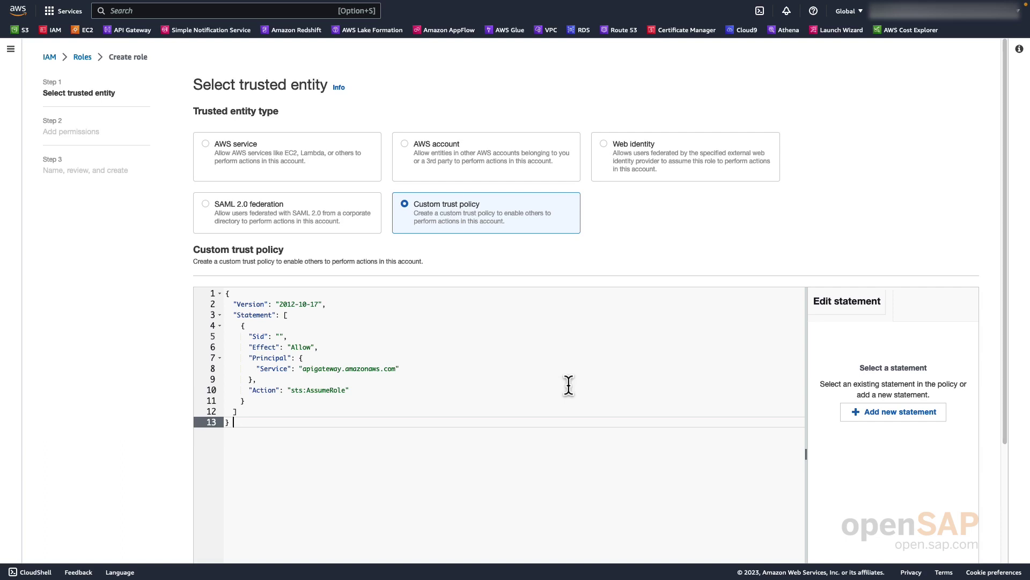
scroll(659, 257, down, 2)
scroll(656, 307, down, 3)
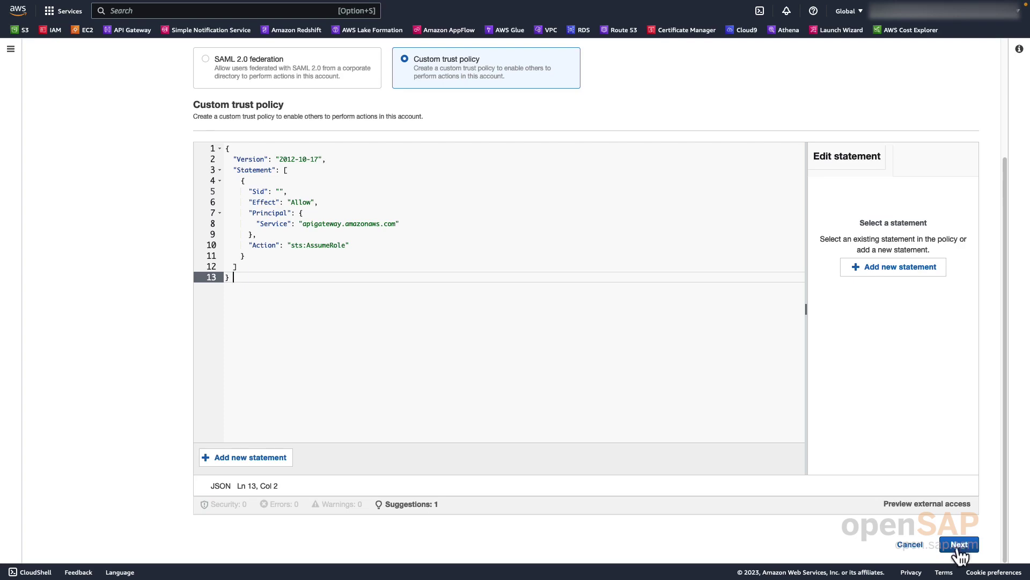
click(960, 545)
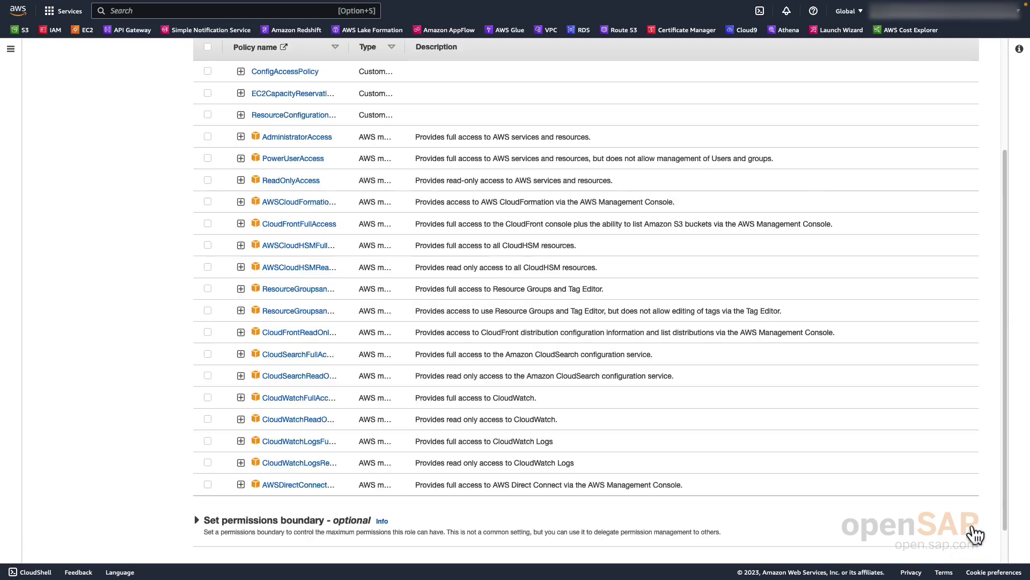
Define a new JSON permissions policy, Version 2012-10-17, allowing s3:PutObject and s3:GetObject on arn:aws:s3:::bucket-build-apps/*.
scroll(888, 408, up, 5)
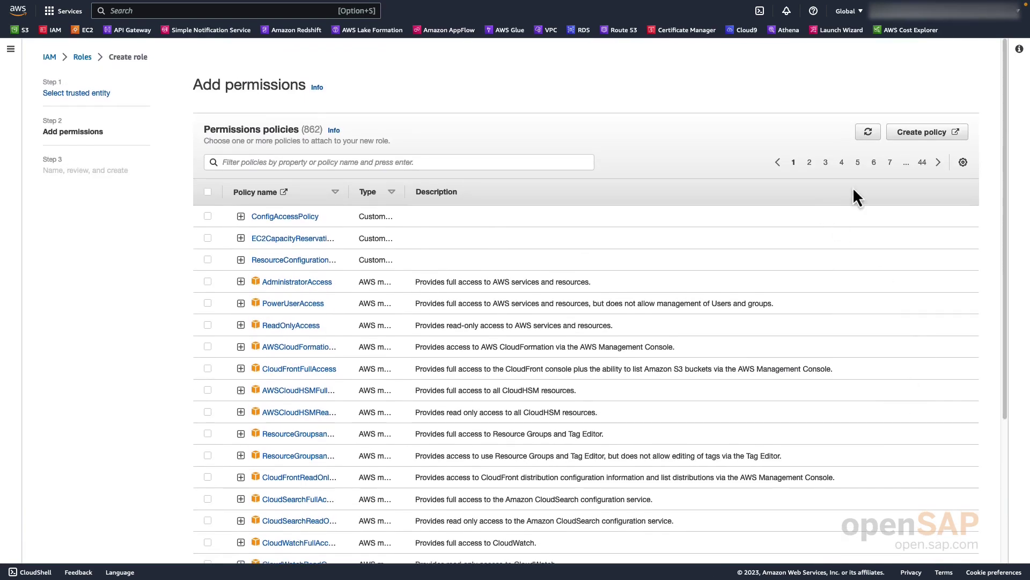
click(945, 132)
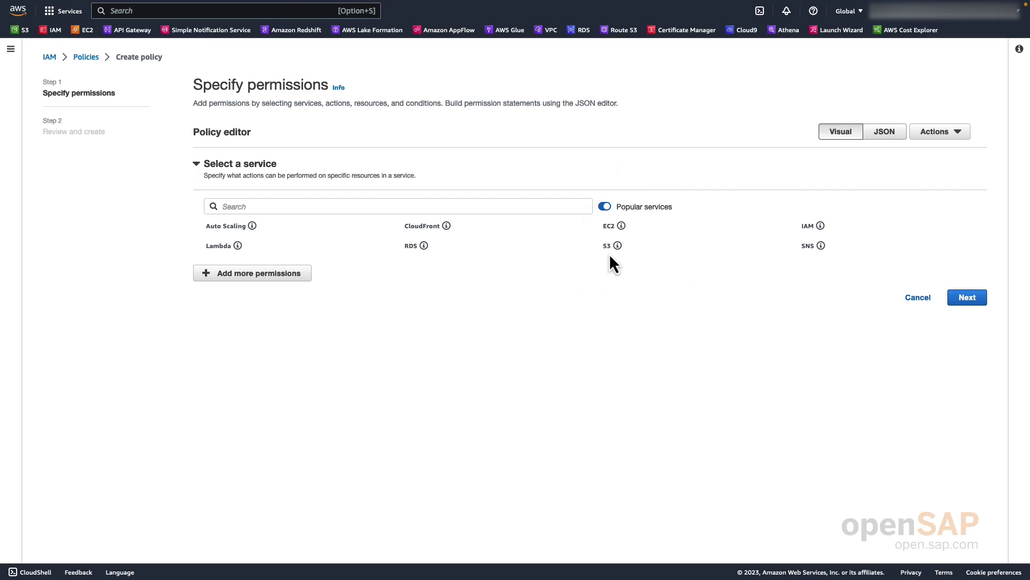
click(884, 133)
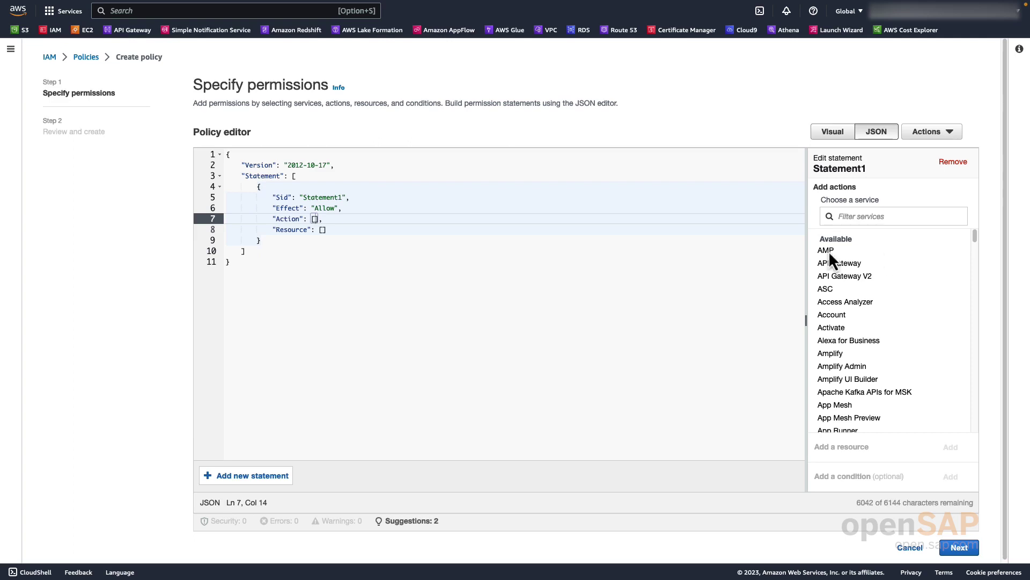
click(306, 260)
key(ctrl+a)
text({     "Version": "2012-10-17",     "Statement": [         {             "Effect": "Allow",             "Action": [                 "s3:PutObject",                 "s3:GetObject"             ],             "Resource": "arn:aws:s3:::bucket-build-apps/*"         }     ] })
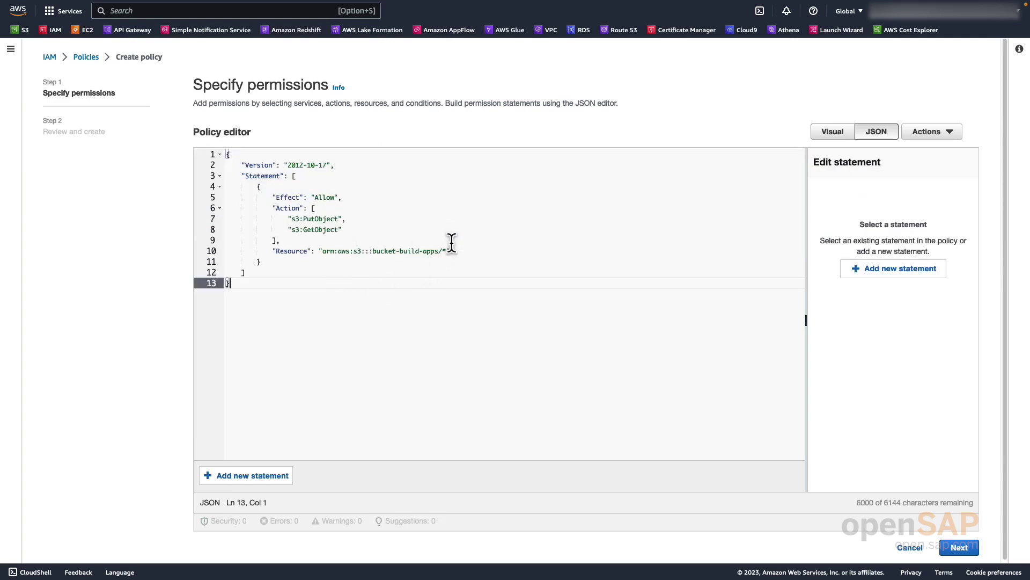
drag(276, 251, 441, 251)
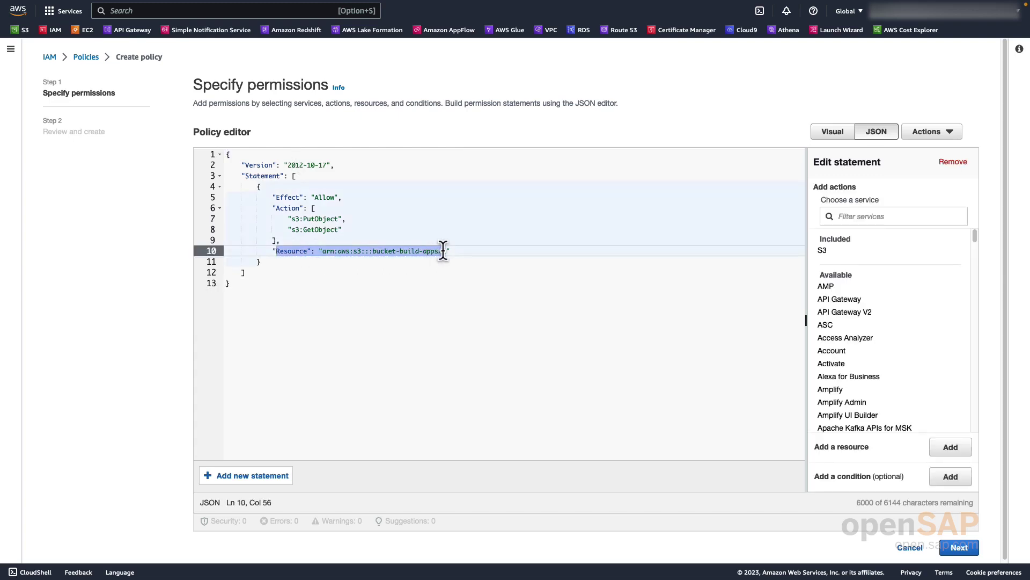
click(439, 251)
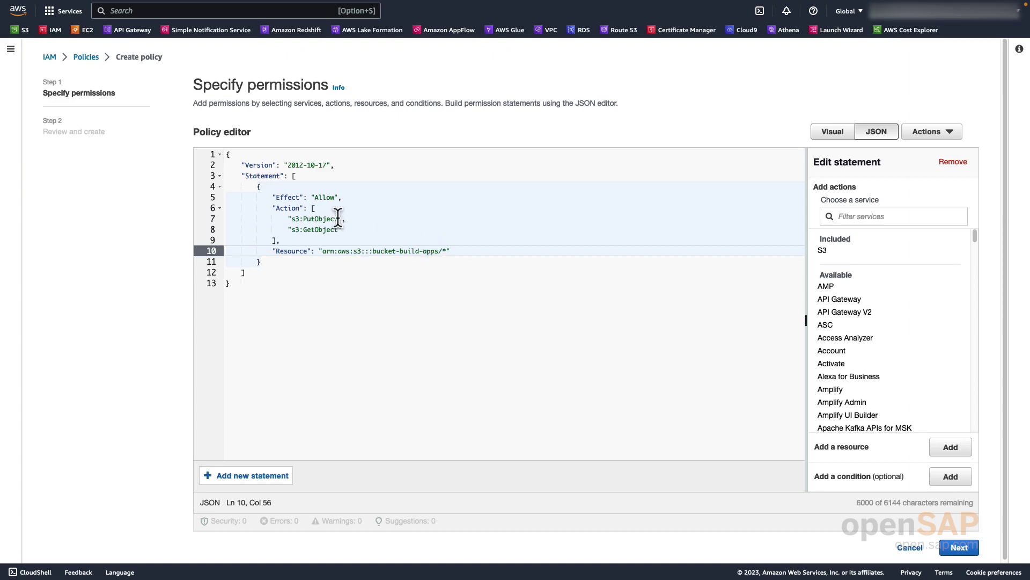
click(318, 197)
click(304, 218)
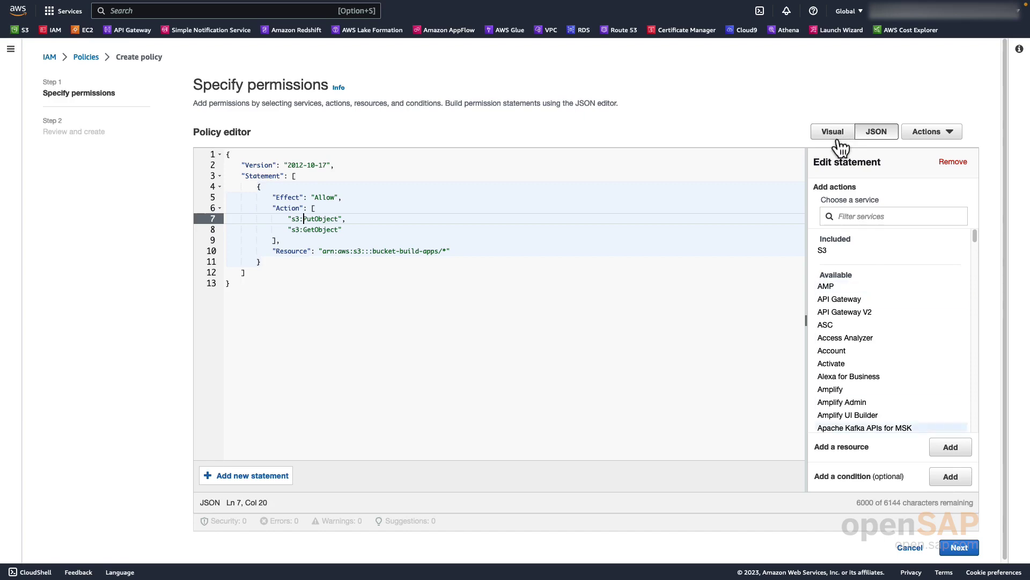
click(977, 550)
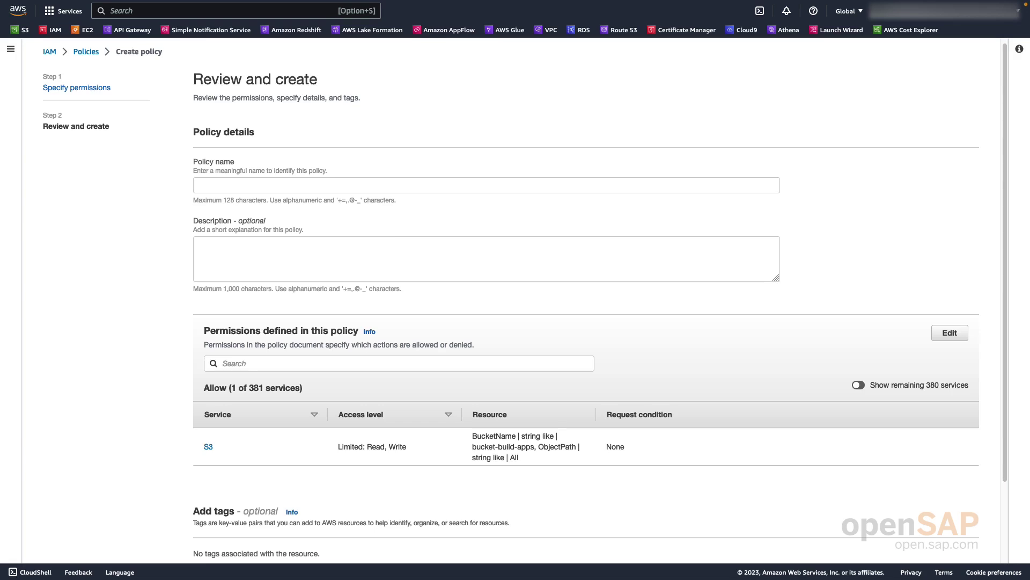
Name the policy build-apps-policy-s3-api and create it.
click(344, 187)
text(build-apps-policy-s3-api)
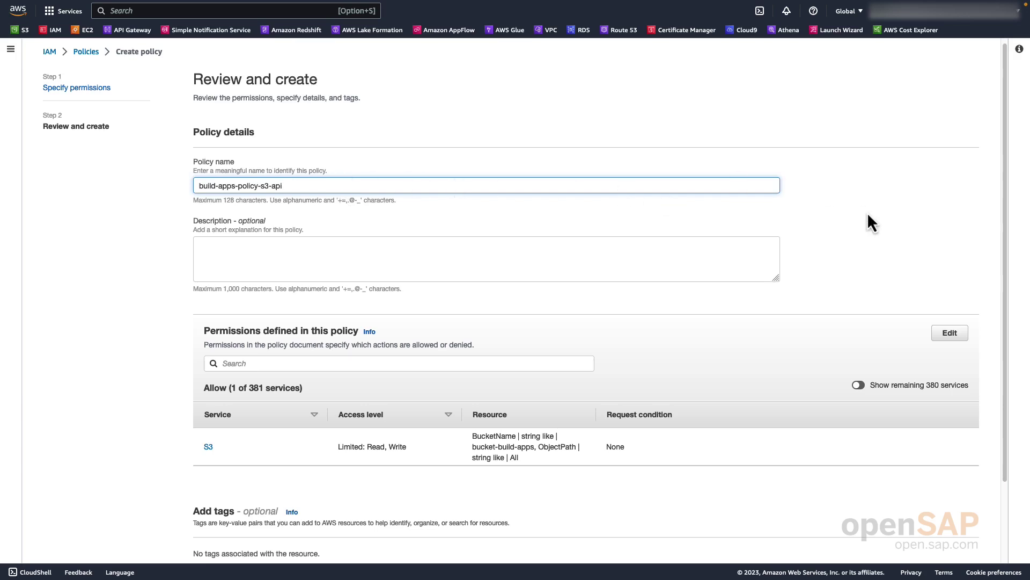
scroll(868, 214, down, 3)
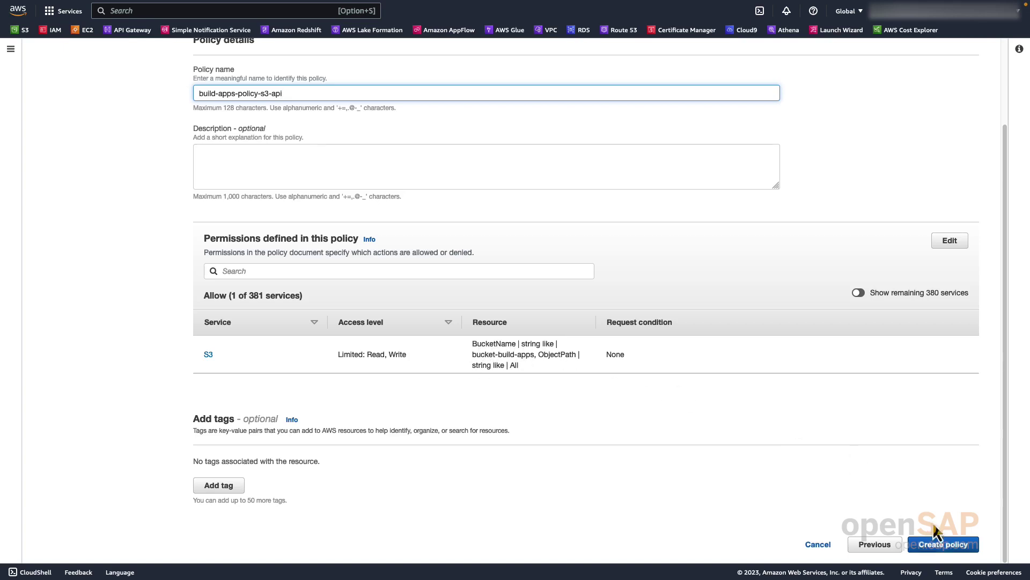
click(943, 545)
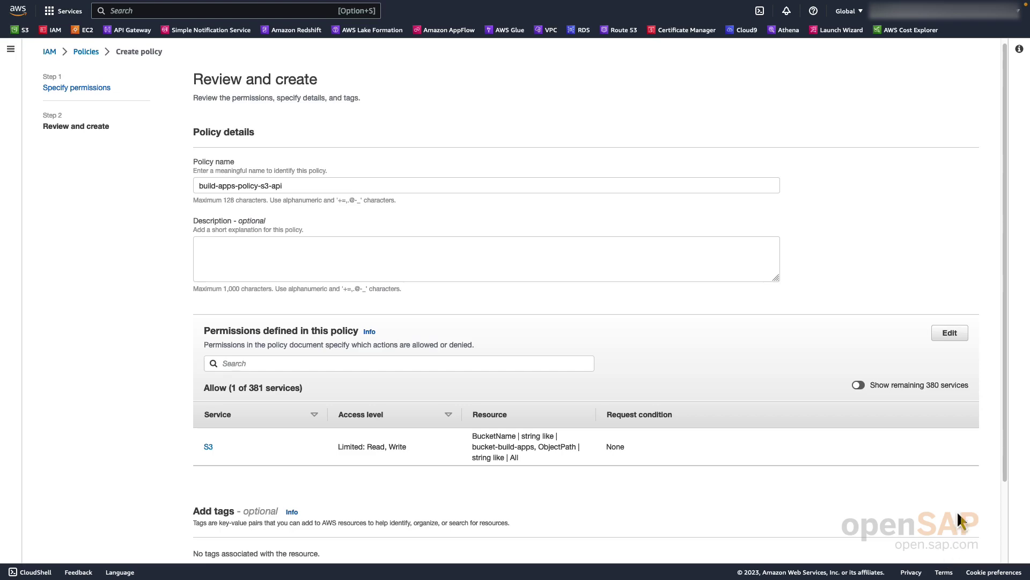
scroll(916, 452, down, 3)
click(927, 538)
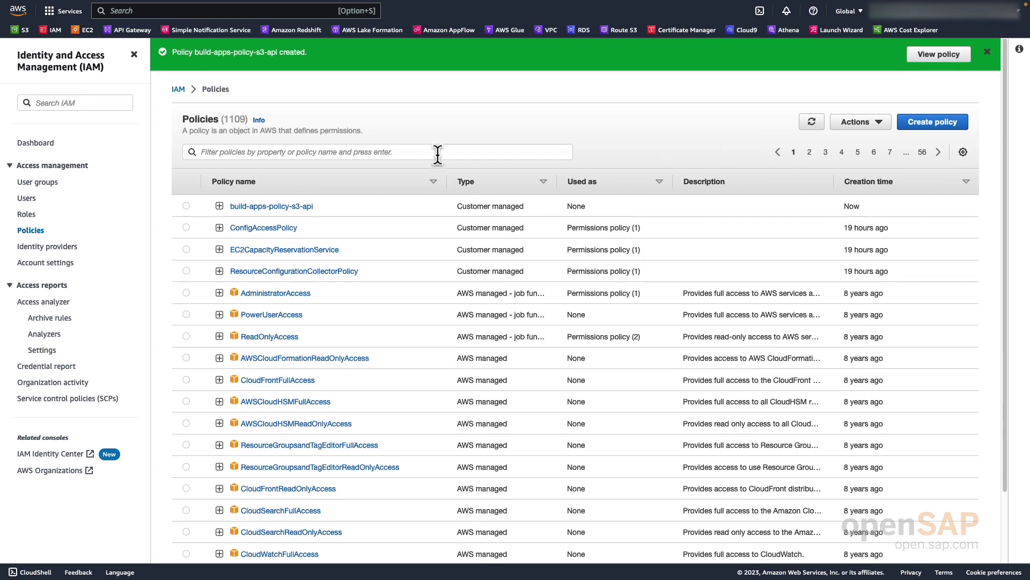
Return to the role being created, refresh its permissions policies and attach build-apps-policy-s3-api.
scroll(376, 107, down, 1)
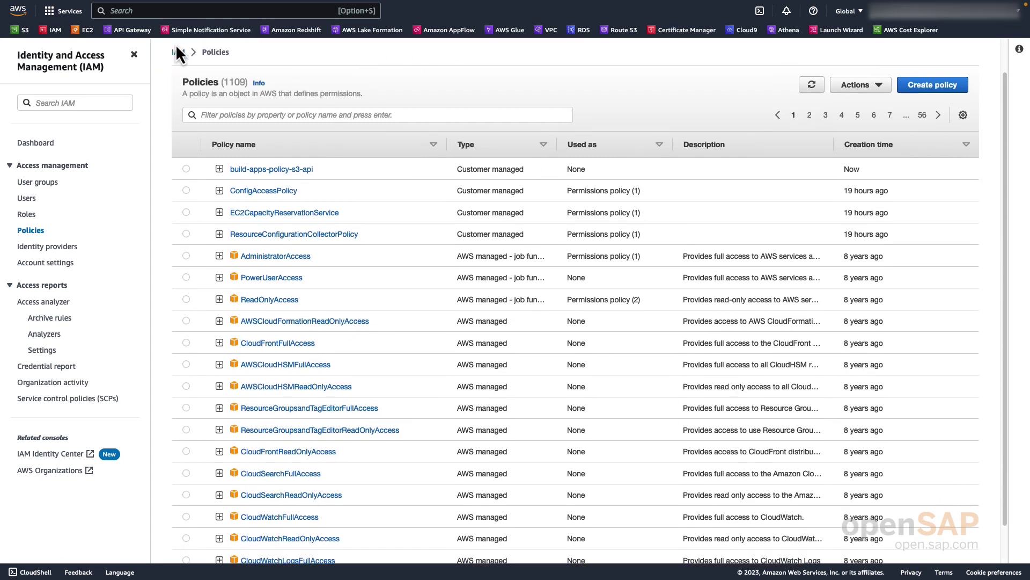
mouse_move(180, 9)
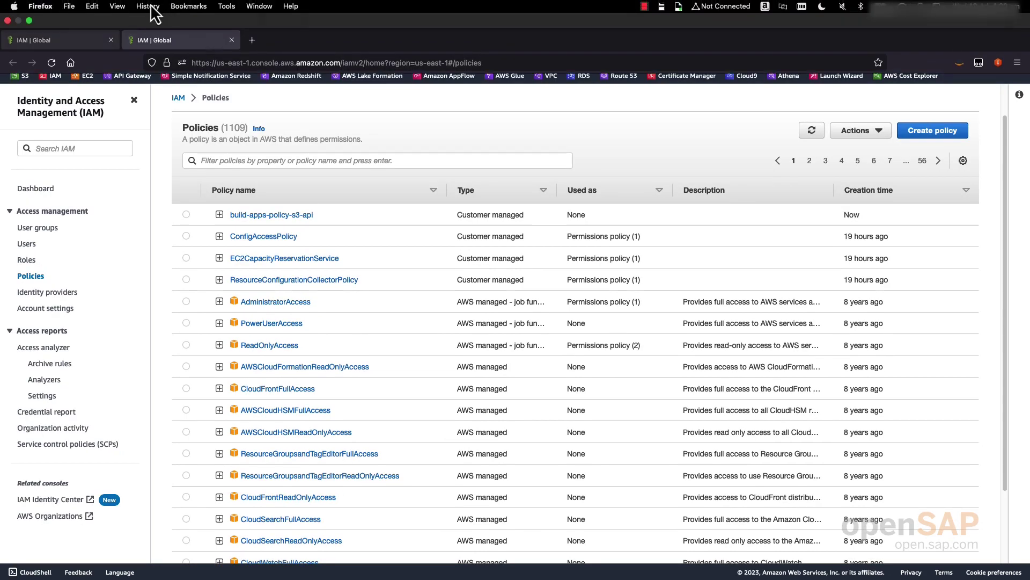
click(76, 40)
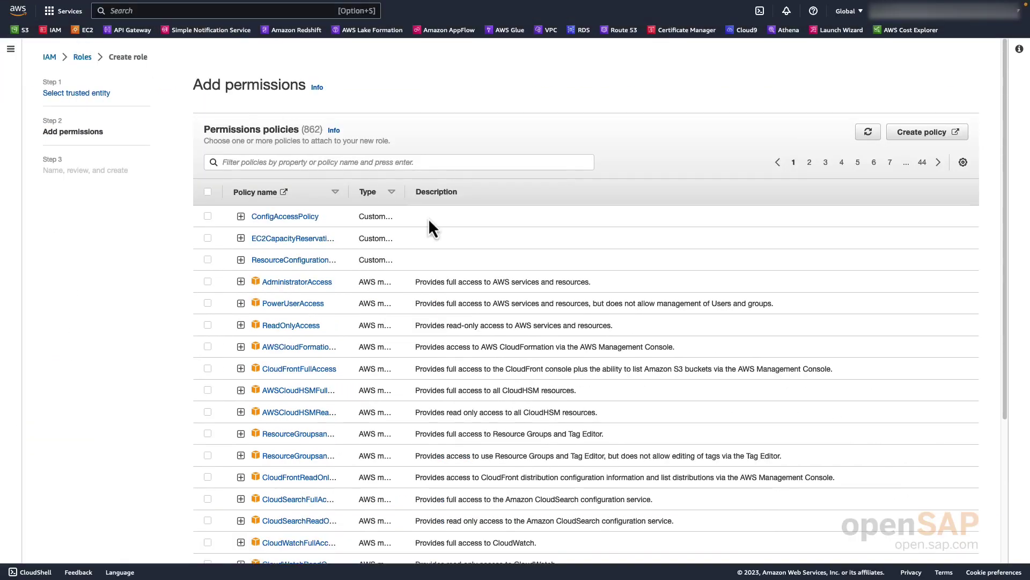
click(868, 132)
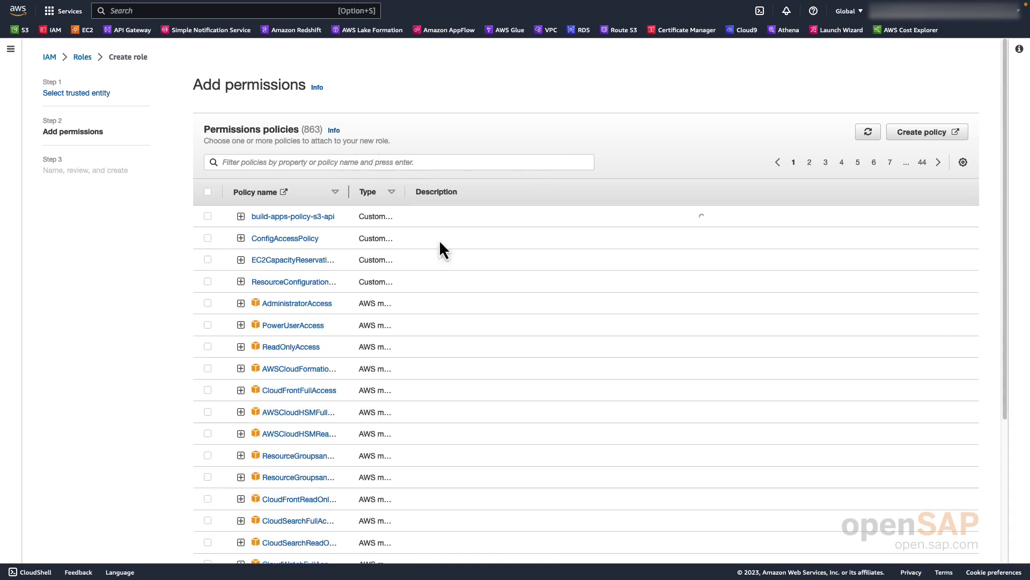
click(207, 216)
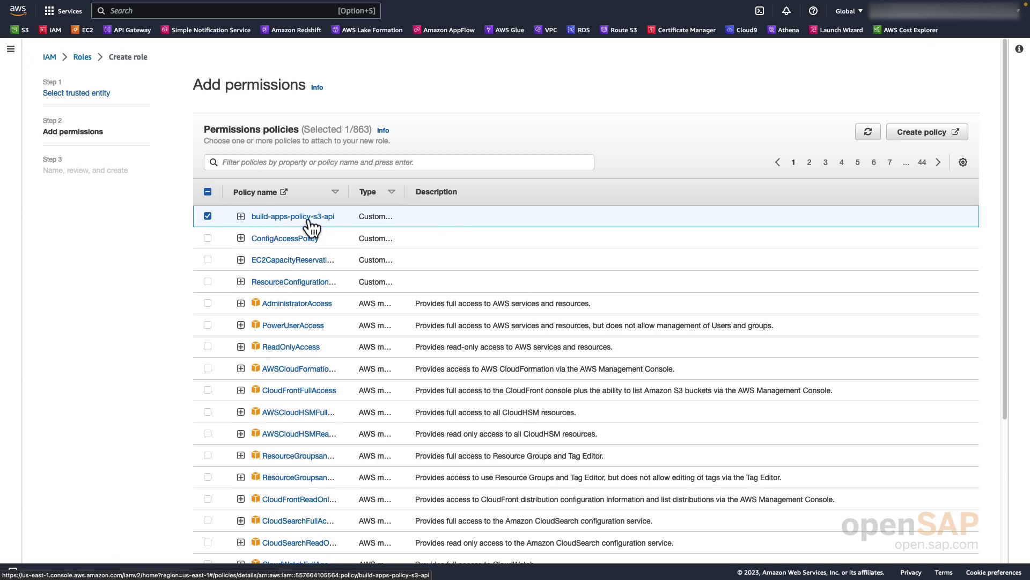
scroll(625, 269, down, 5)
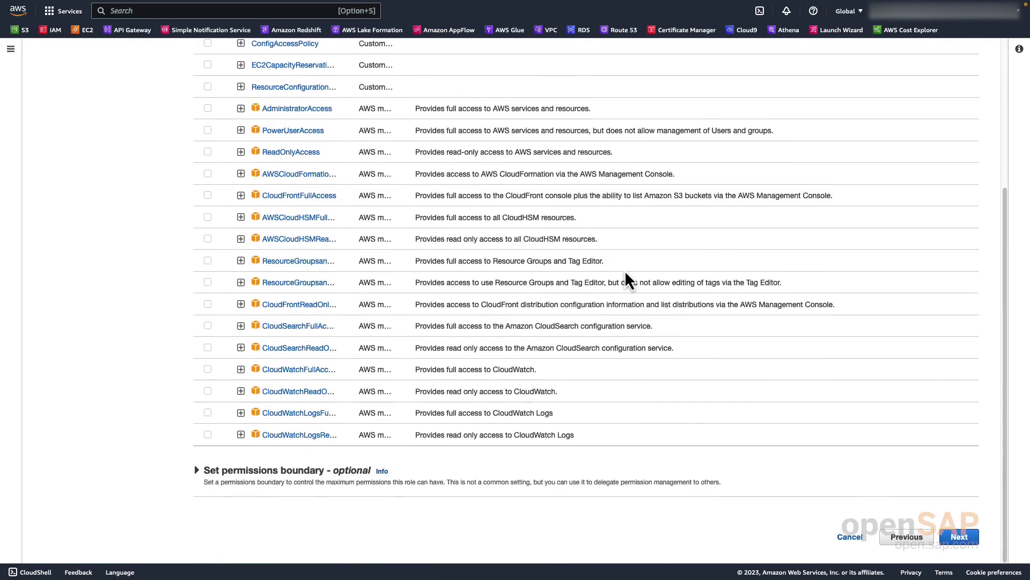
click(960, 546)
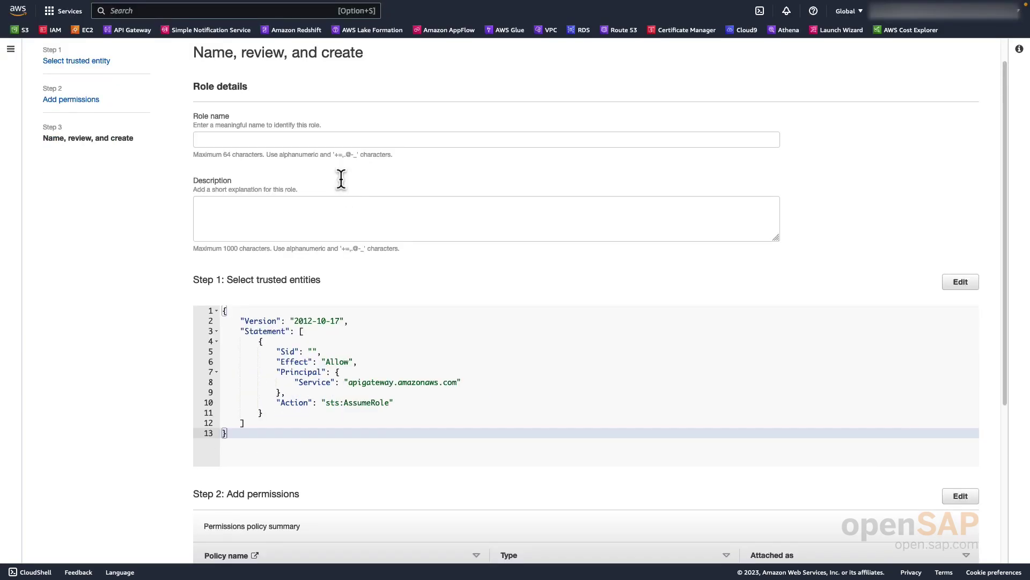
Name the role build-apps-role-s3-api and create it, then filter the roles list by "buil".
text(build-apps-role-s3-api)
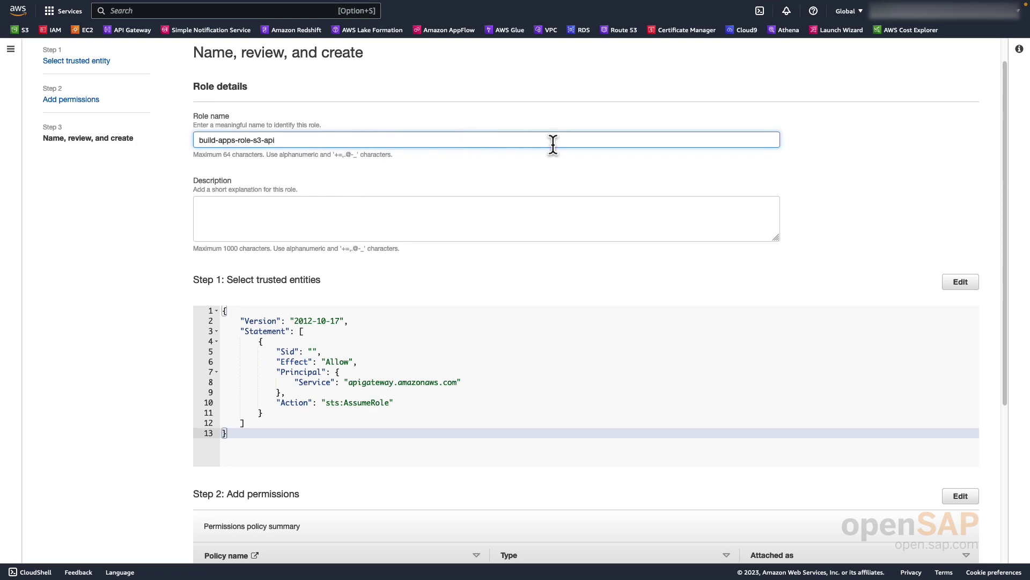
scroll(553, 145, down, 3)
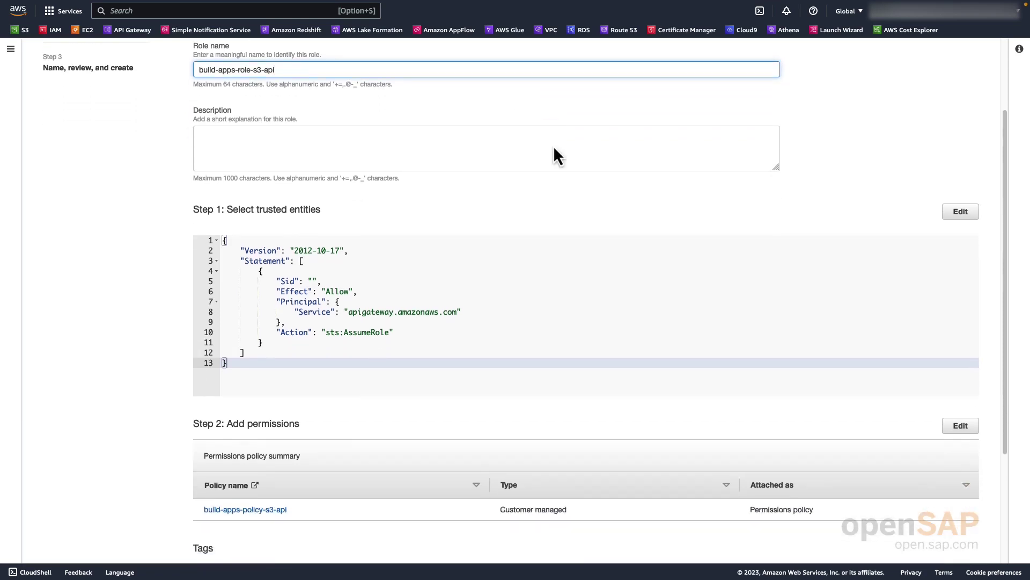
right_click(553, 144)
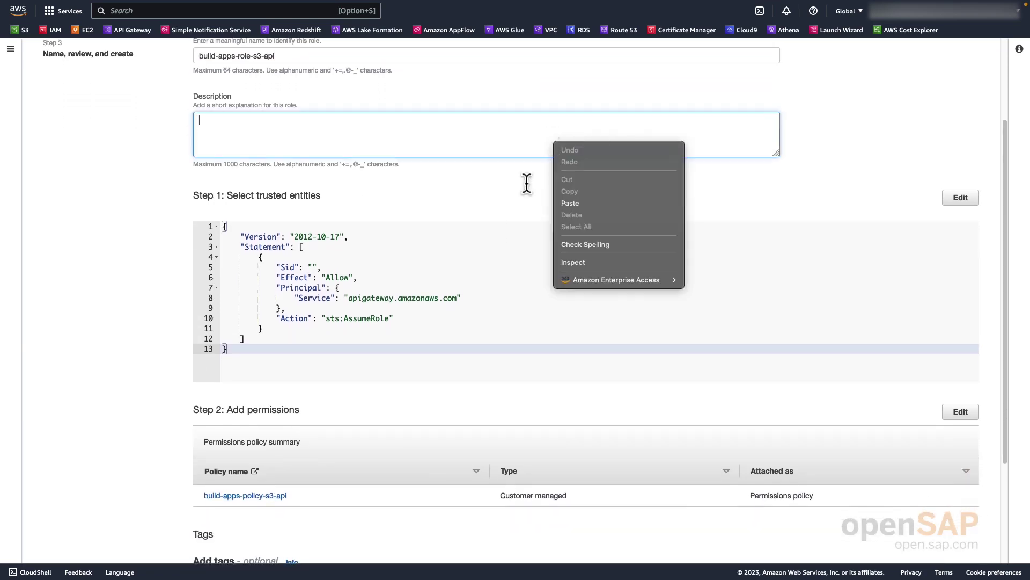
click(302, 491)
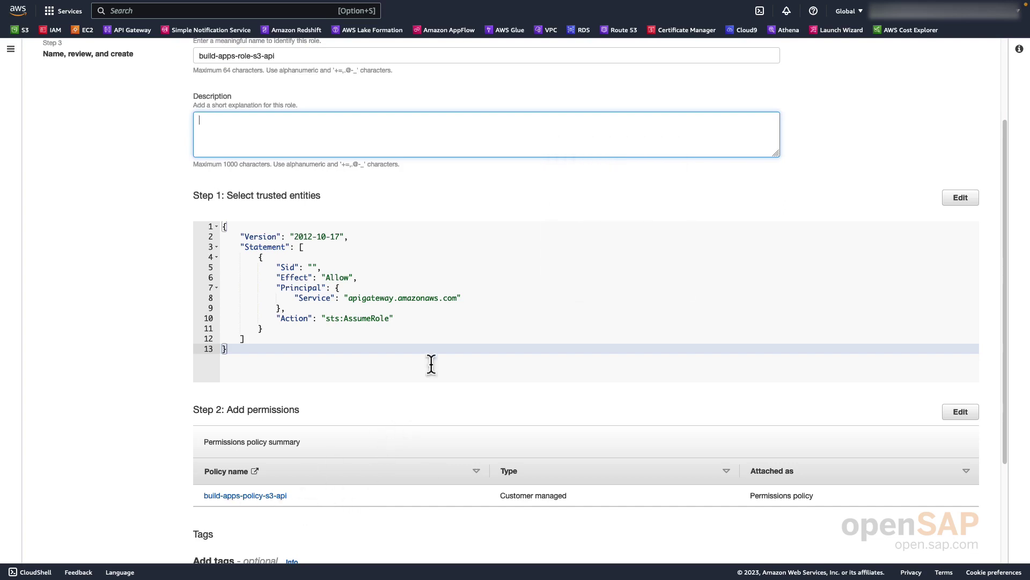
scroll(421, 334, up, 4)
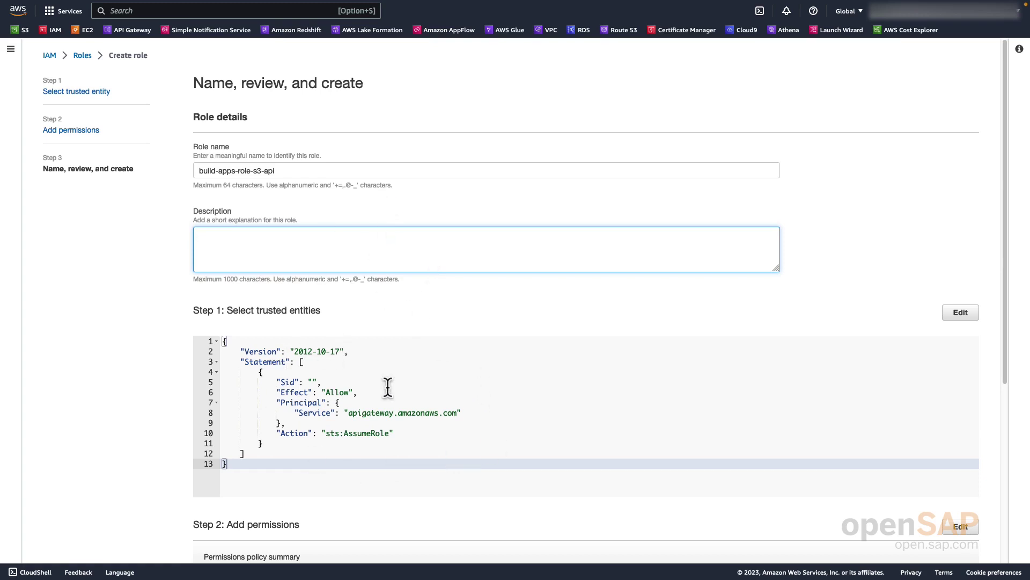
scroll(417, 439, down, 9)
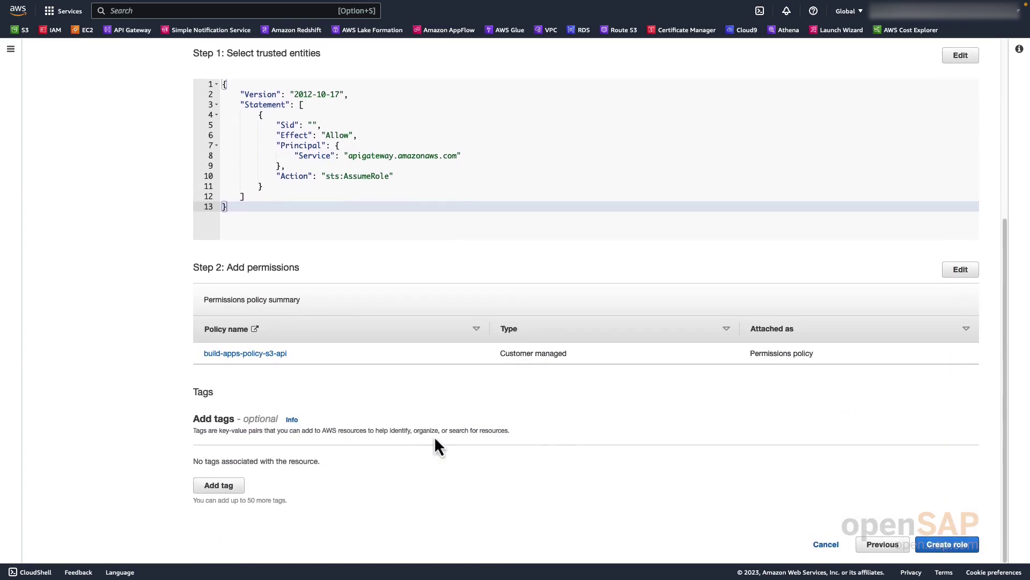
click(963, 544)
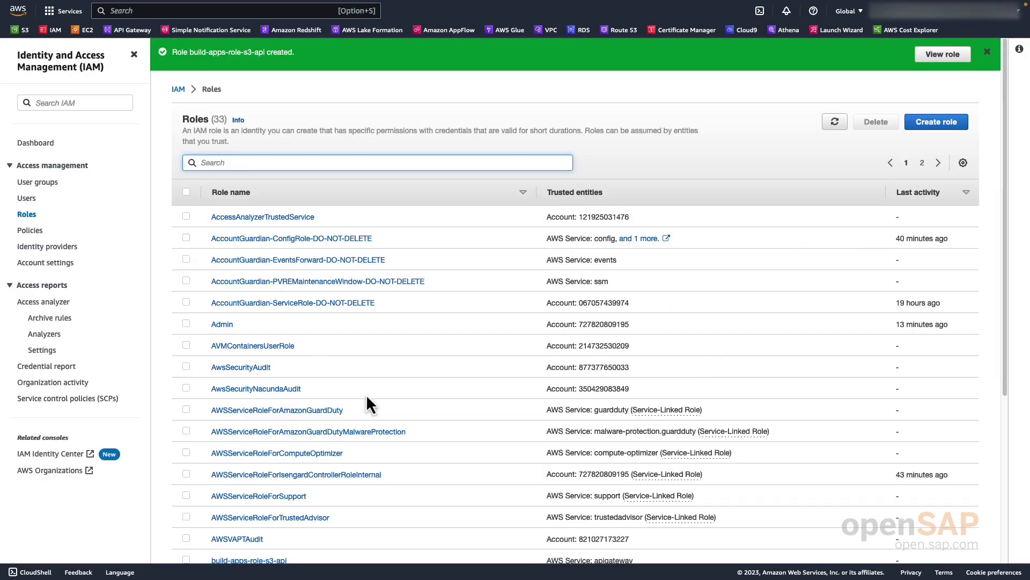
text(buil)
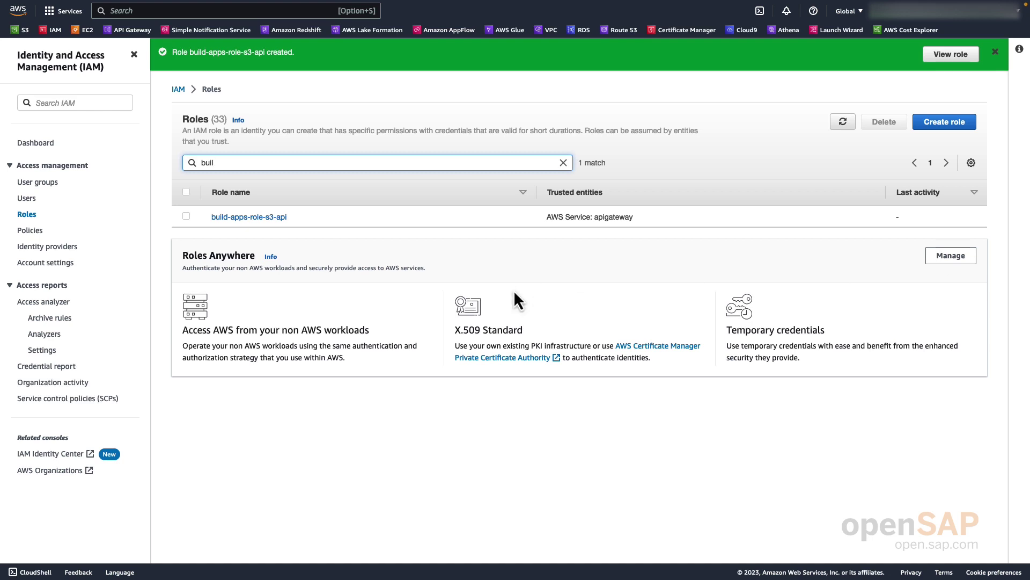
Switch to API Gateway and start building a non-private REST API, choosing New API as the creation option.
click(127, 30)
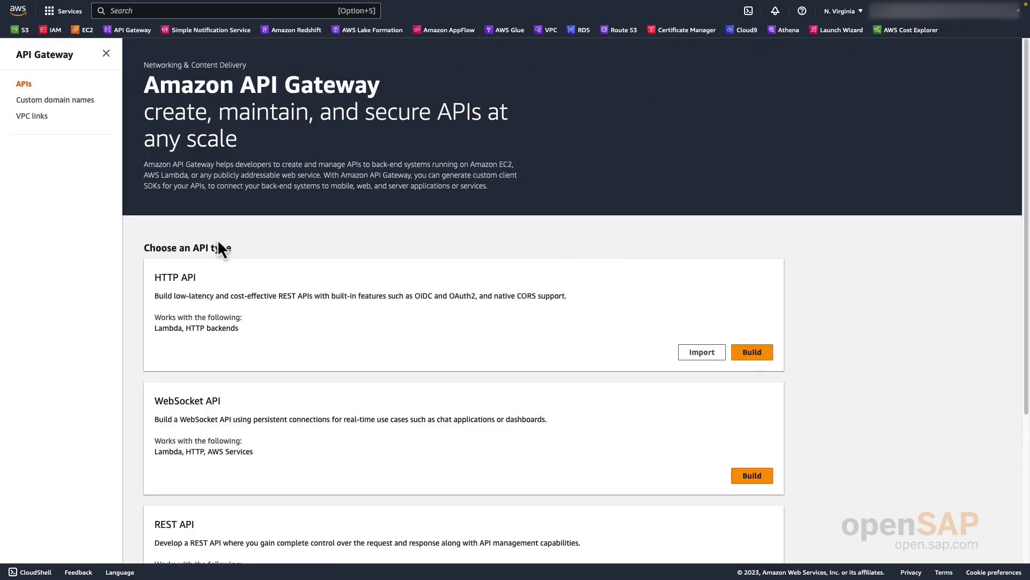
scroll(490, 360, down, 2)
scroll(490, 361, down, 3)
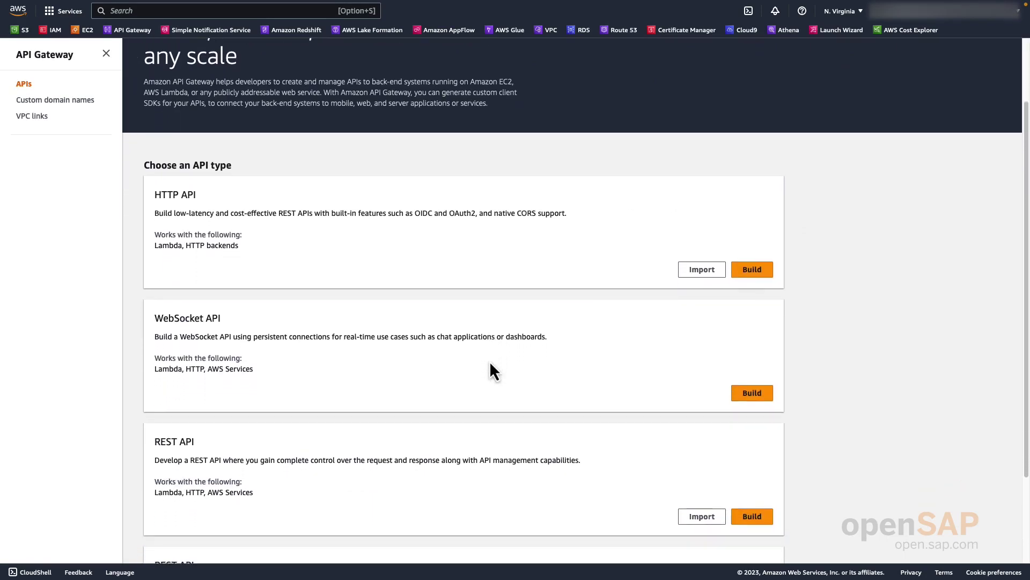
scroll(489, 361, down, 1)
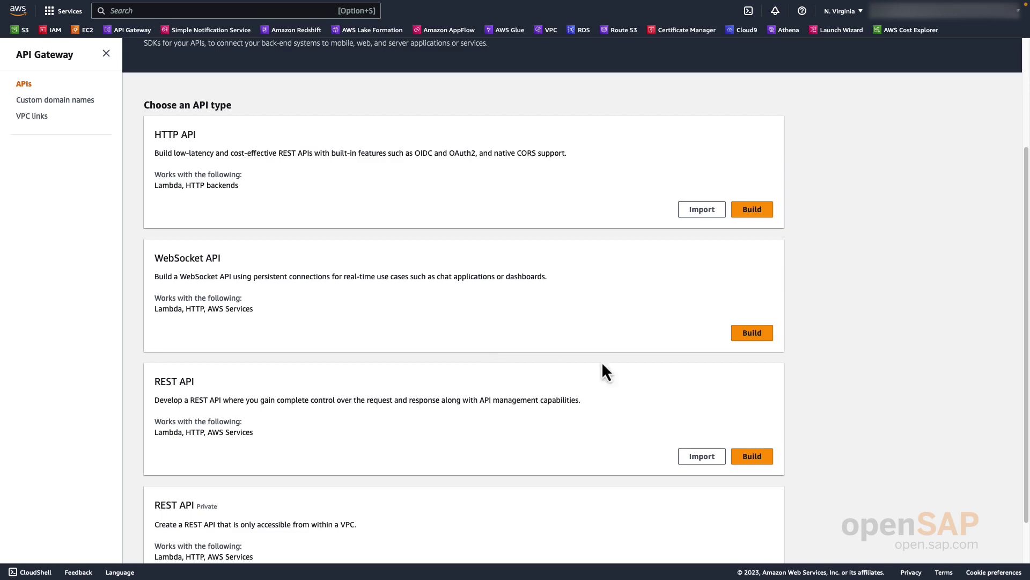
scroll(807, 437, down, 1)
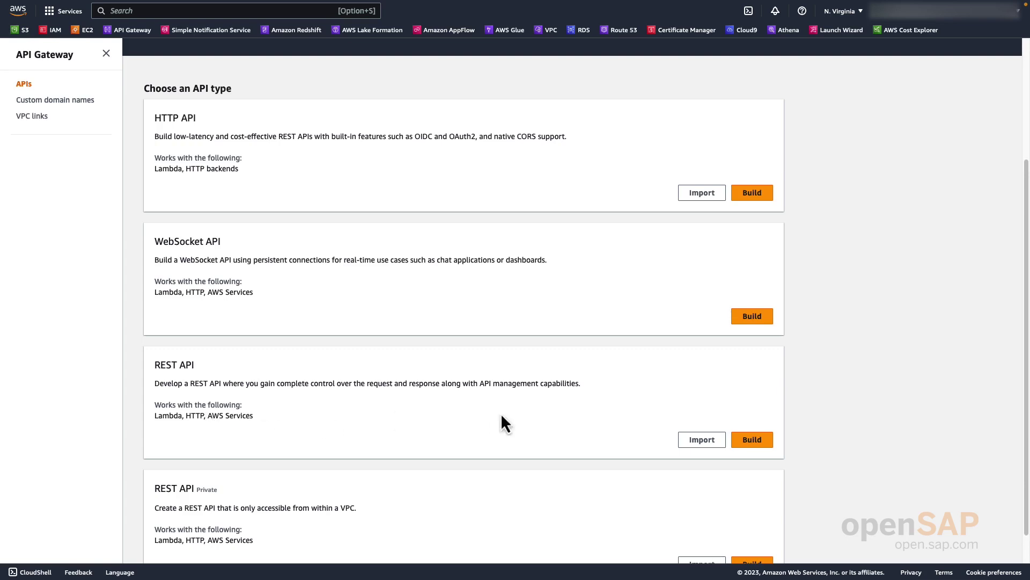
click(749, 440)
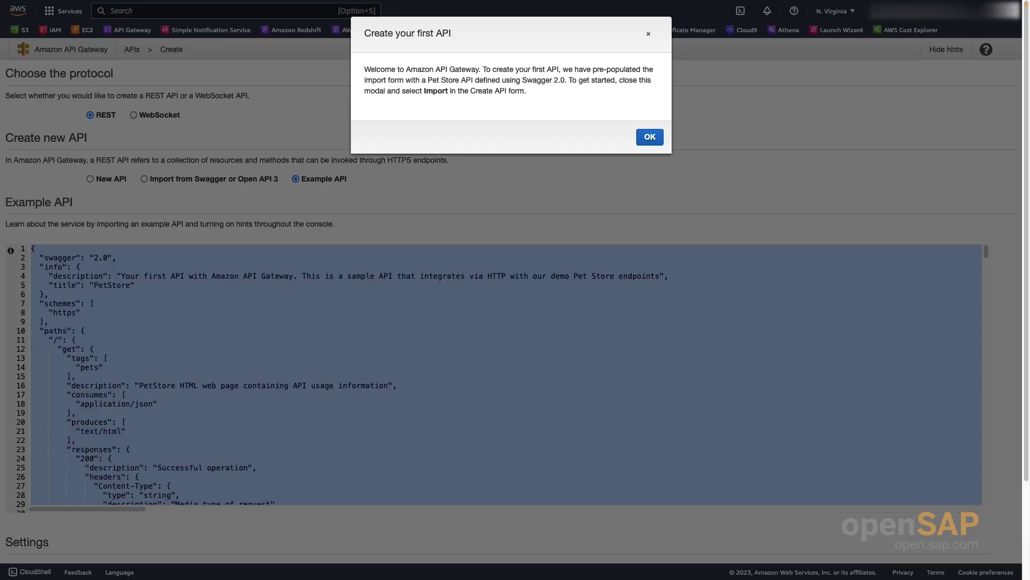
click(651, 138)
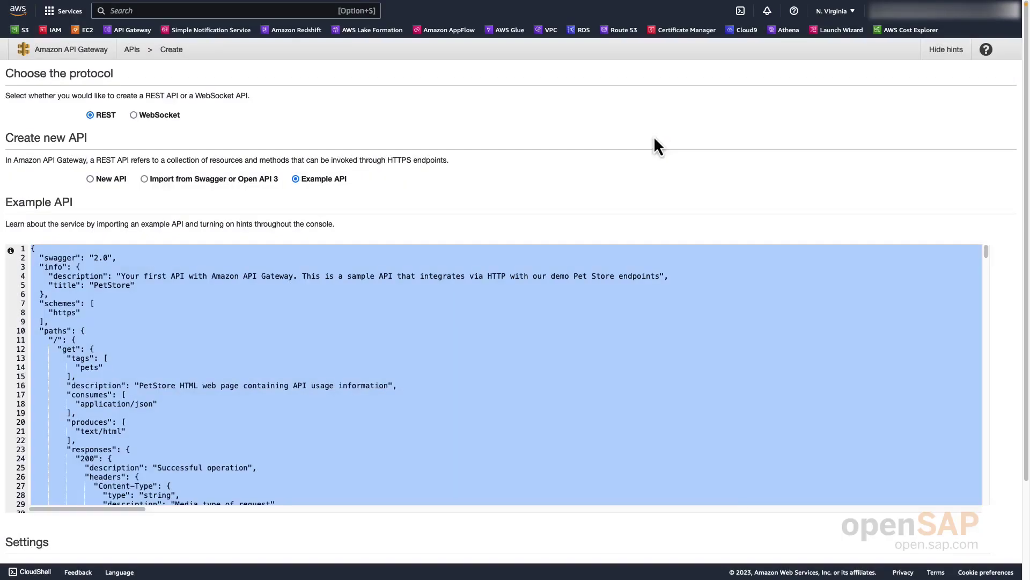
click(90, 178)
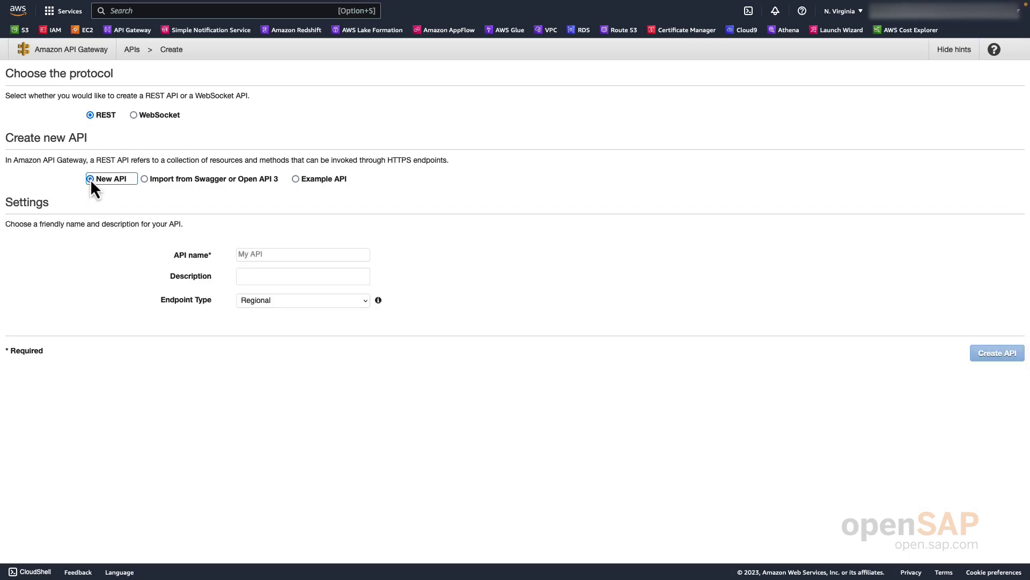
Name the API build-apps-api, keep the endpoint type Regional and create the API.
click(258, 254)
click(271, 258)
text(build-apps-api)
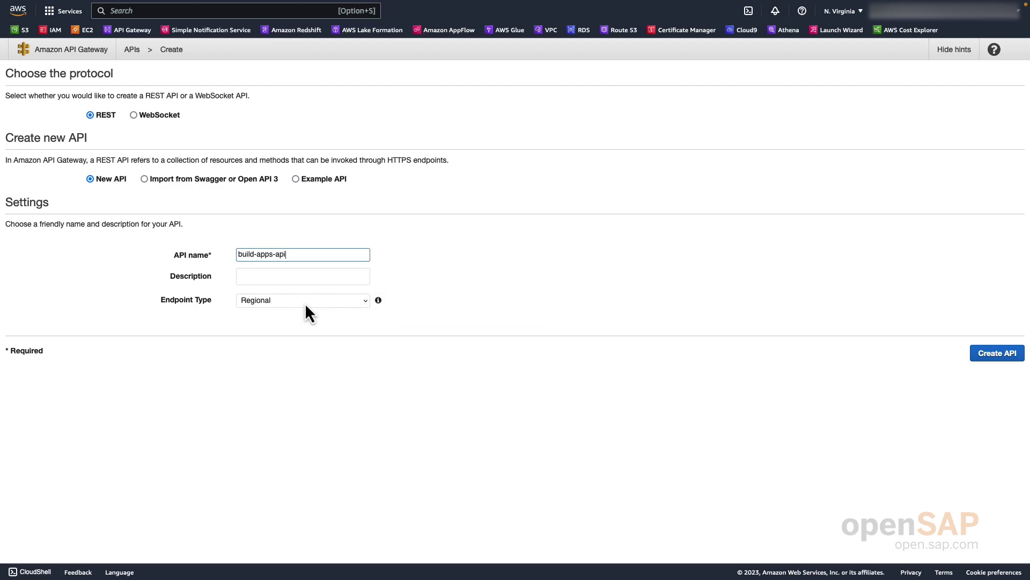
click(330, 304)
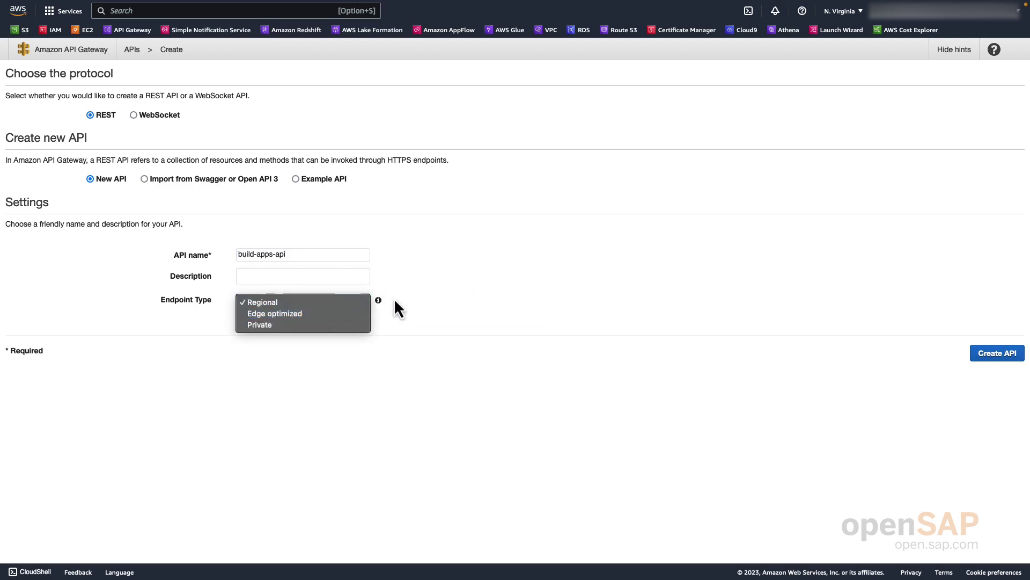
click(504, 289)
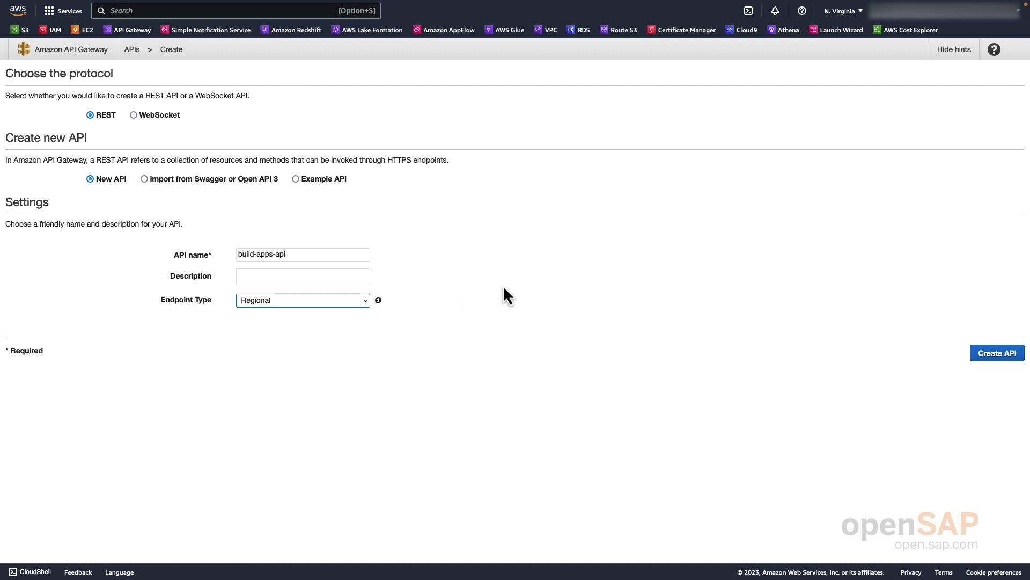
click(1009, 359)
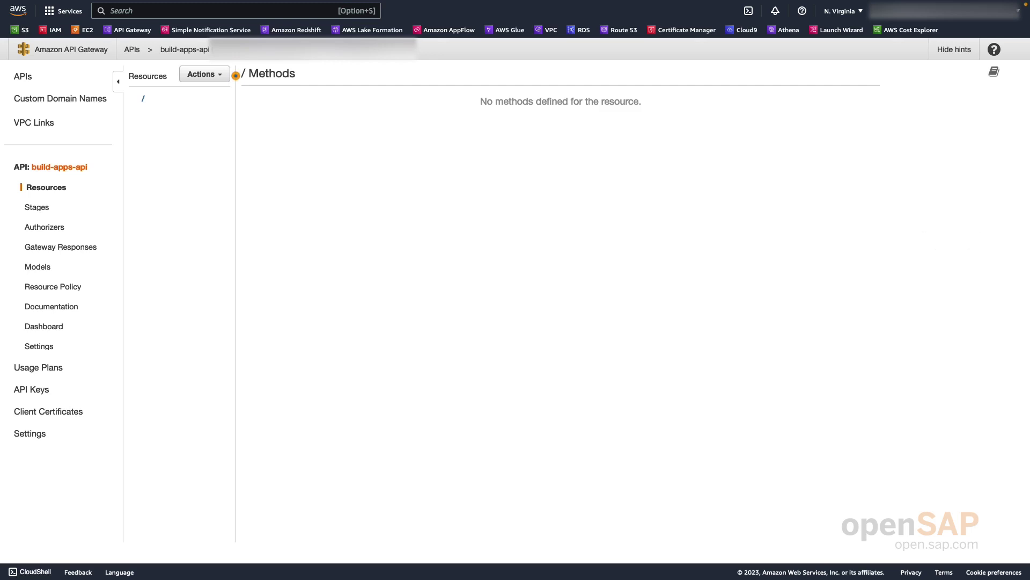
Create a child resource under the root with {folder} as both its resource name and resource path.
click(202, 78)
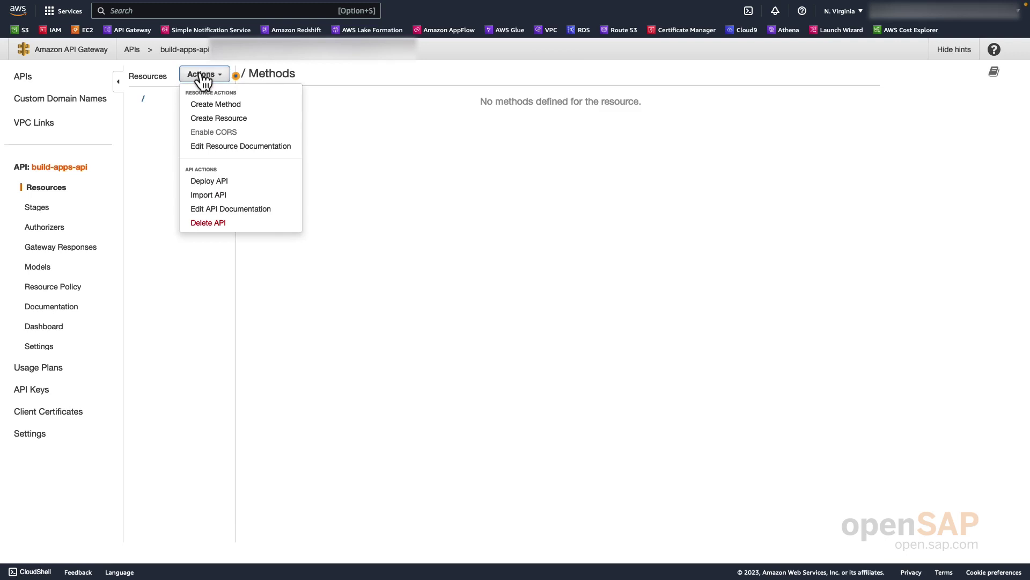
click(217, 119)
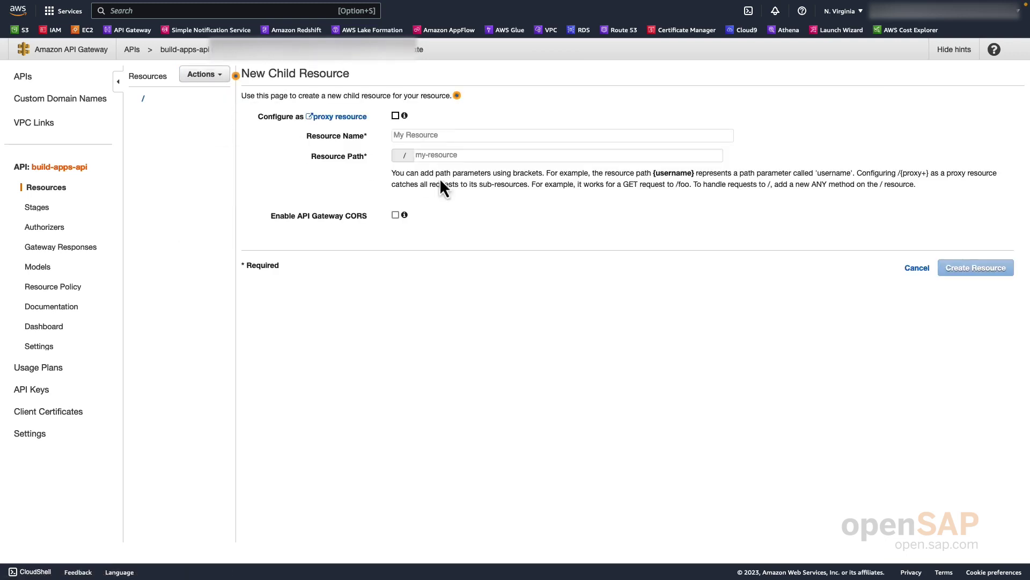
click(543, 141)
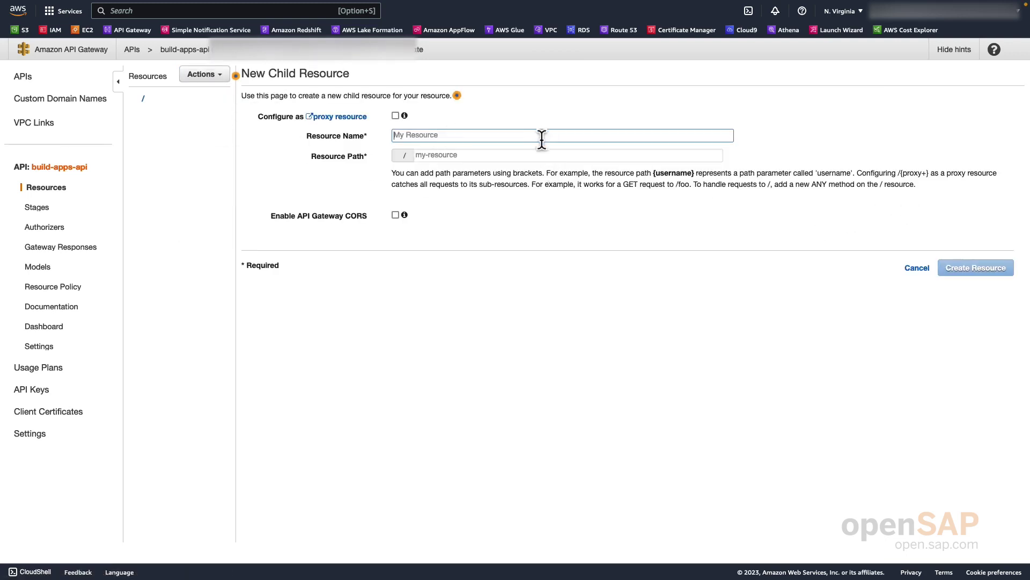
text({)
key(BackSpace)
text({)
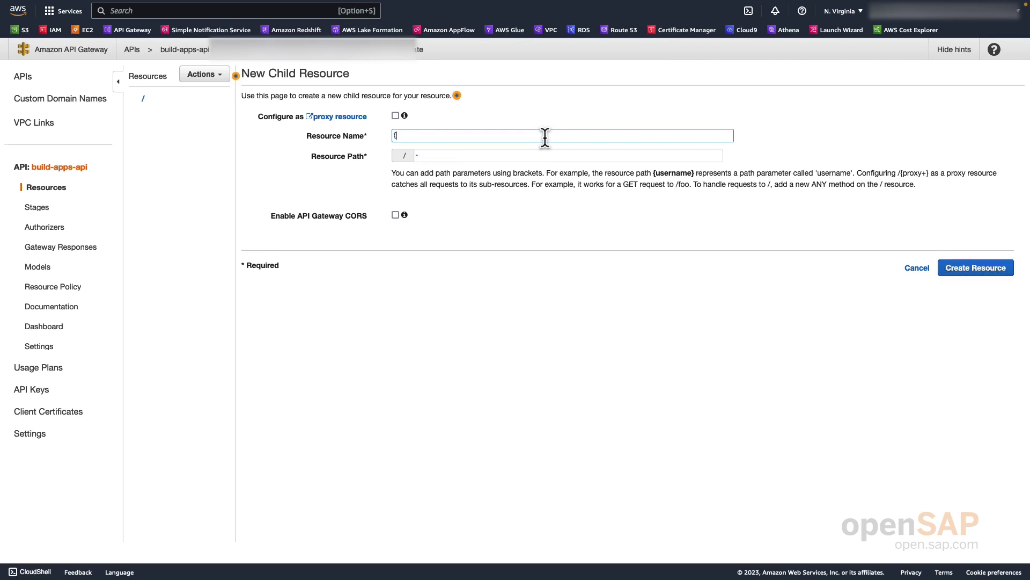
text(folder)
triple_click(468, 134)
key(super+c)
triple_click(456, 155)
key(super+v)
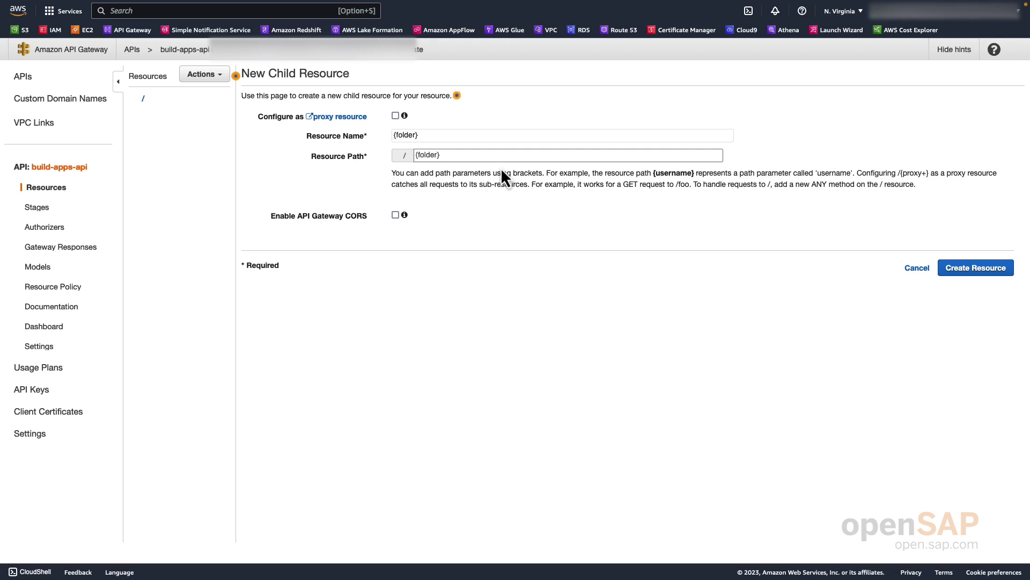
click(987, 271)
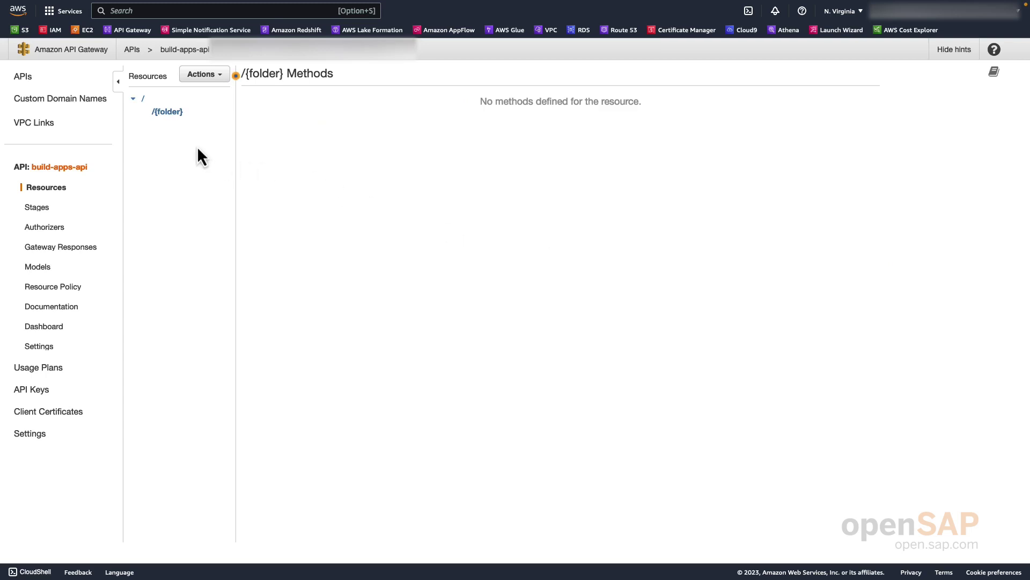
Create a child resource under /{folder} with {item} as both its resource name and resource path.
click(220, 75)
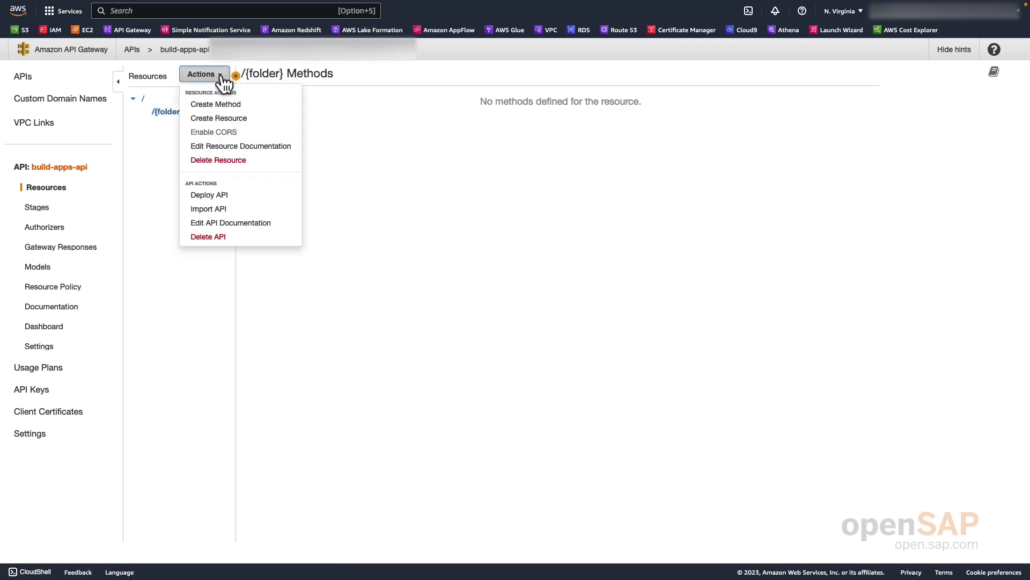
click(225, 119)
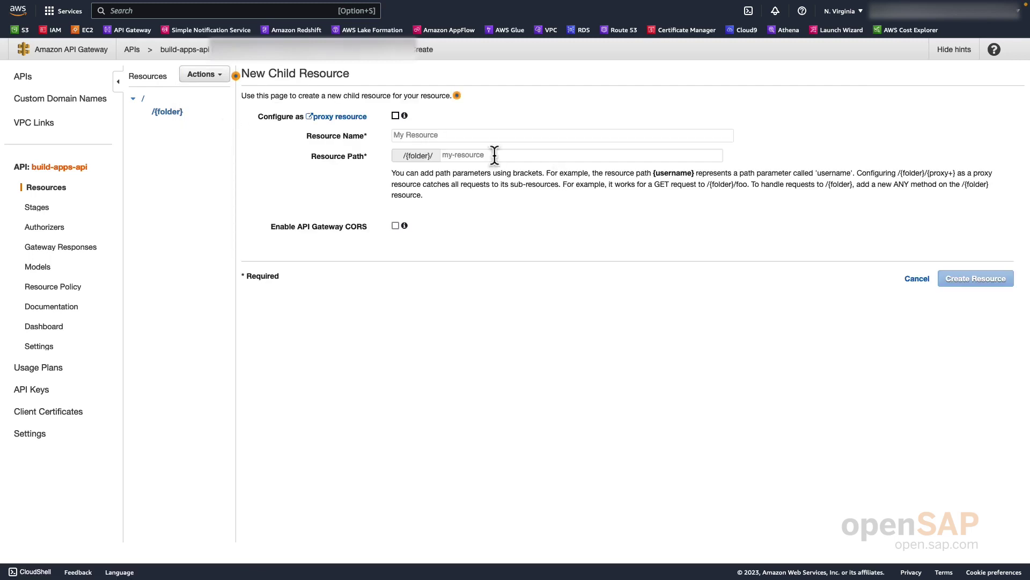
click(576, 155)
text({item)
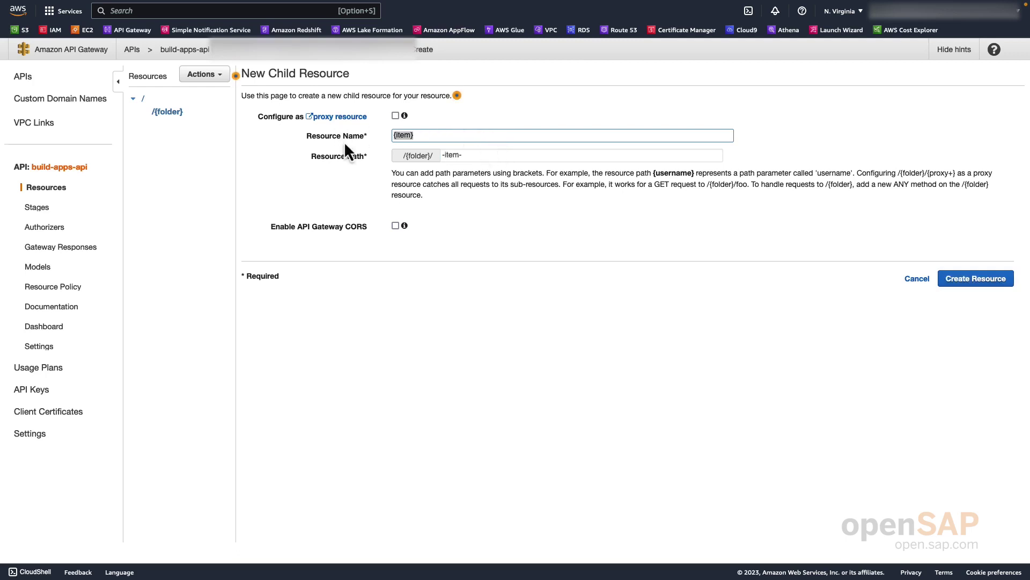
click(474, 159)
key(ctrl+a)
text({item})
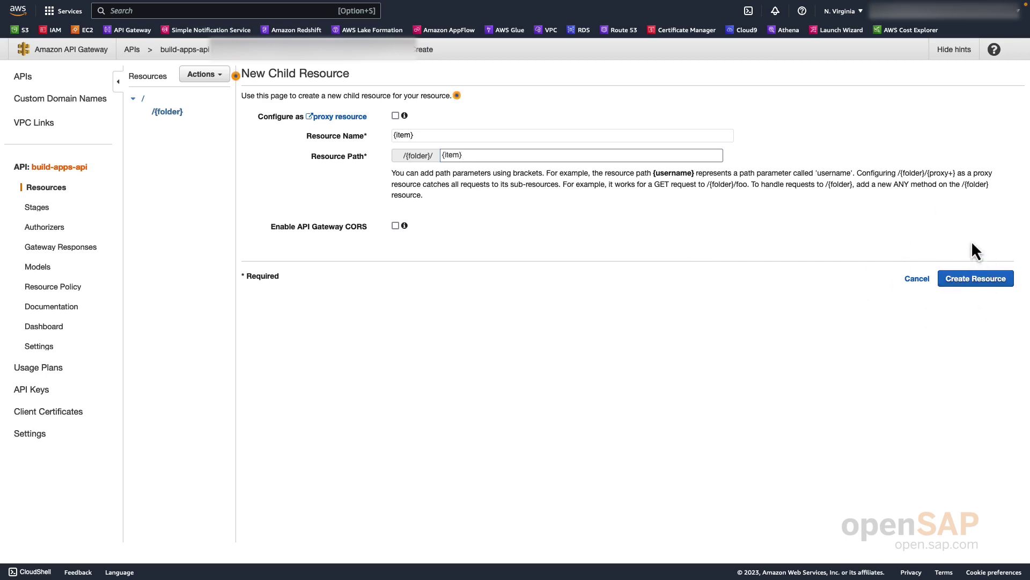
click(977, 282)
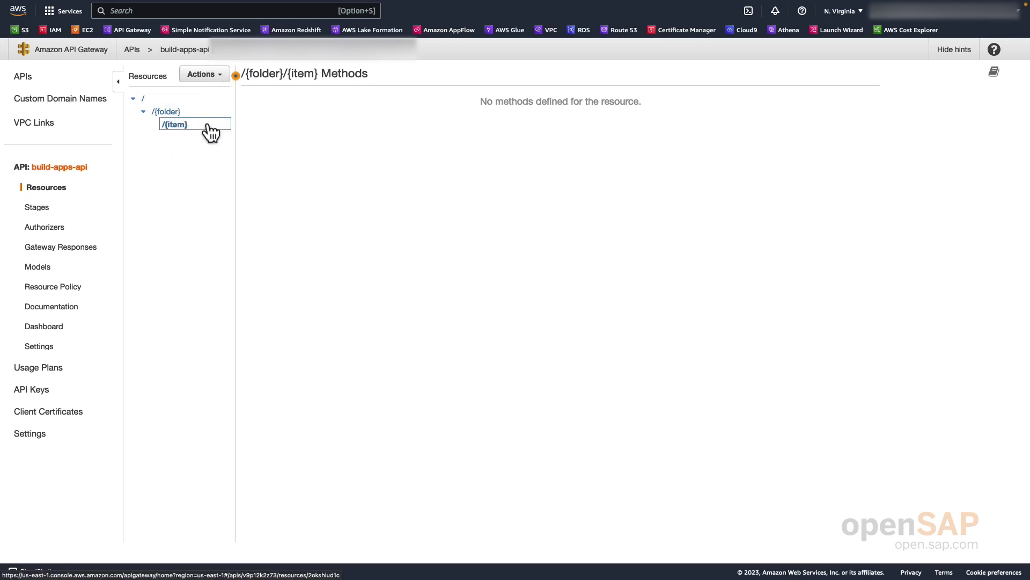
Add a PUT method to the /{folder}/{item} resource.
click(225, 82)
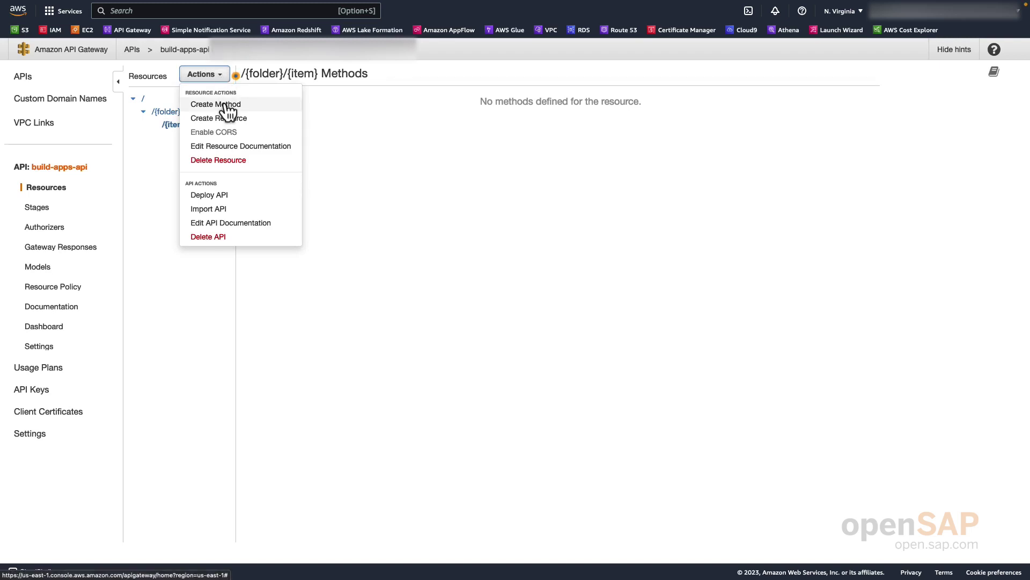
click(227, 106)
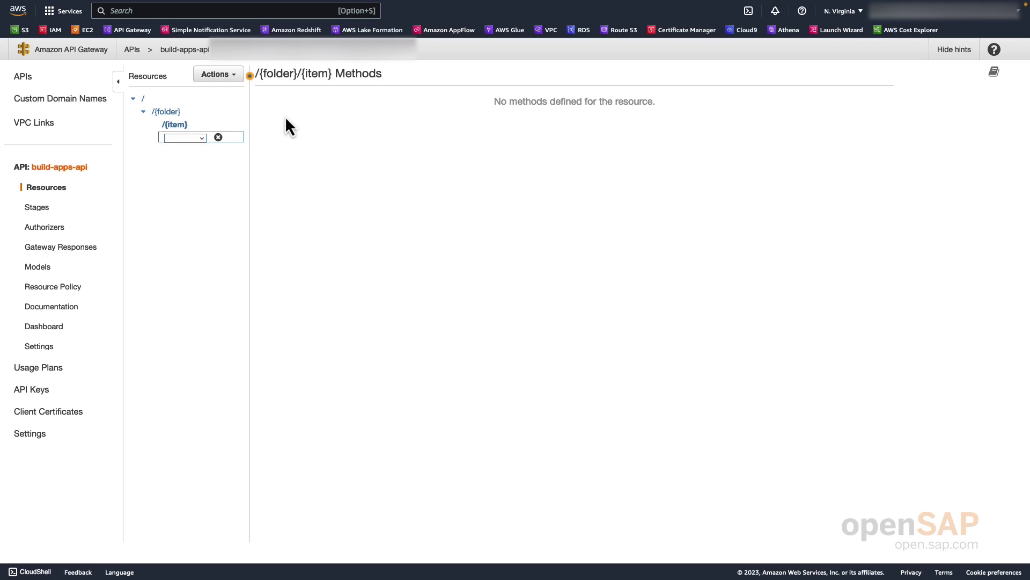
click(209, 138)
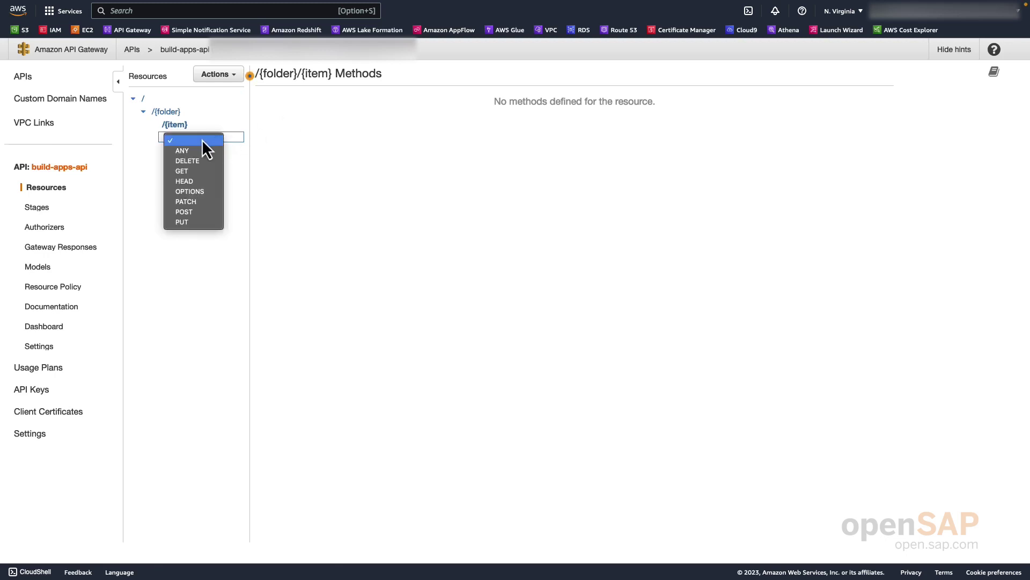
click(185, 222)
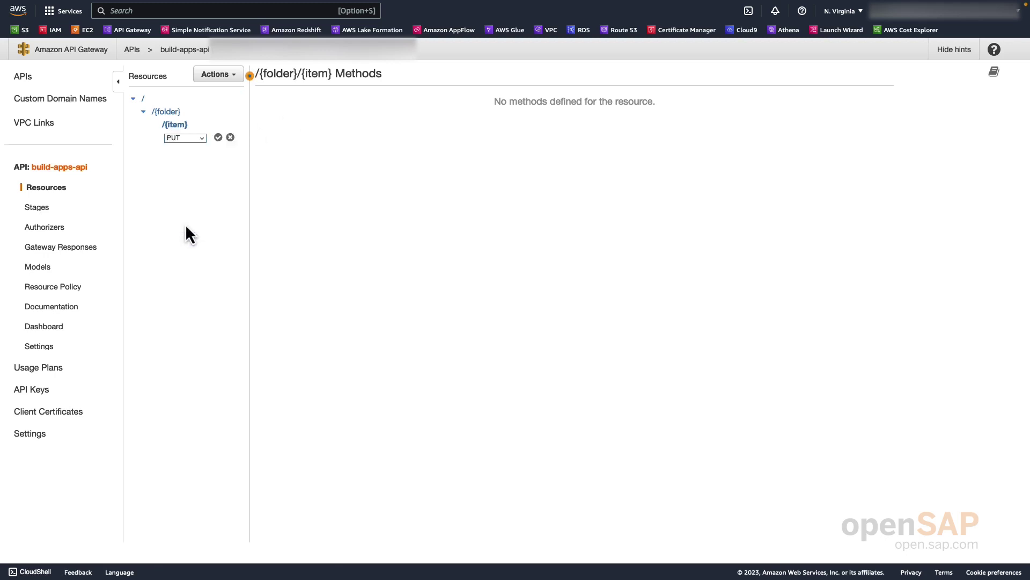
click(218, 138)
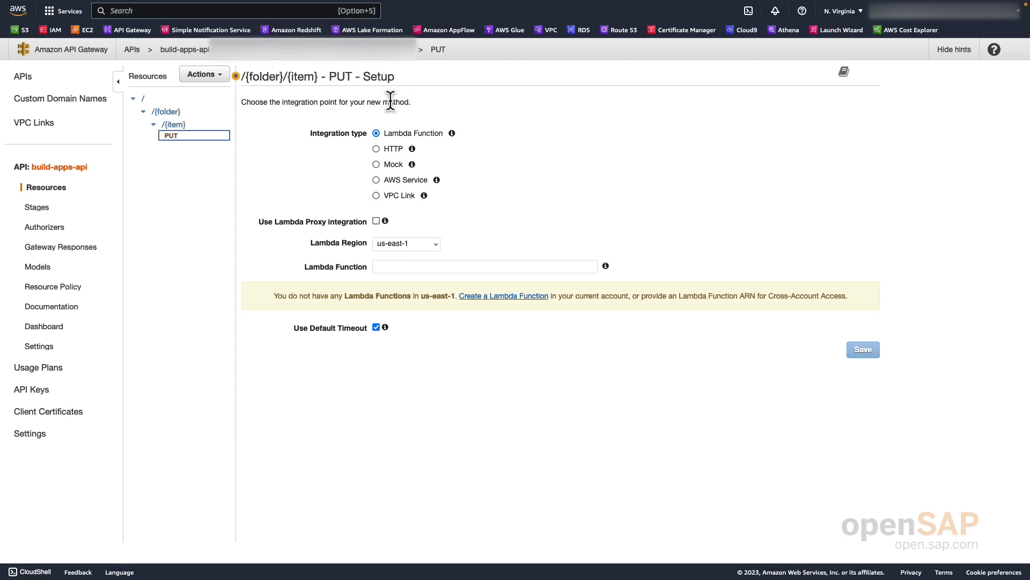
Set the PUT method's integration type to AWS Service, with region us-east-1 and service Simple Storage Service (S3).
click(376, 181)
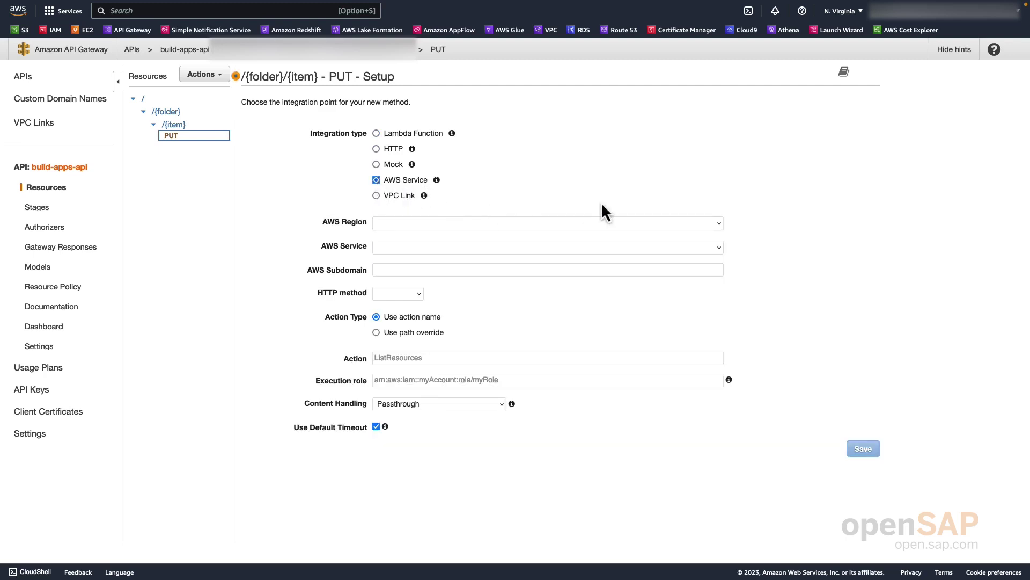
click(717, 224)
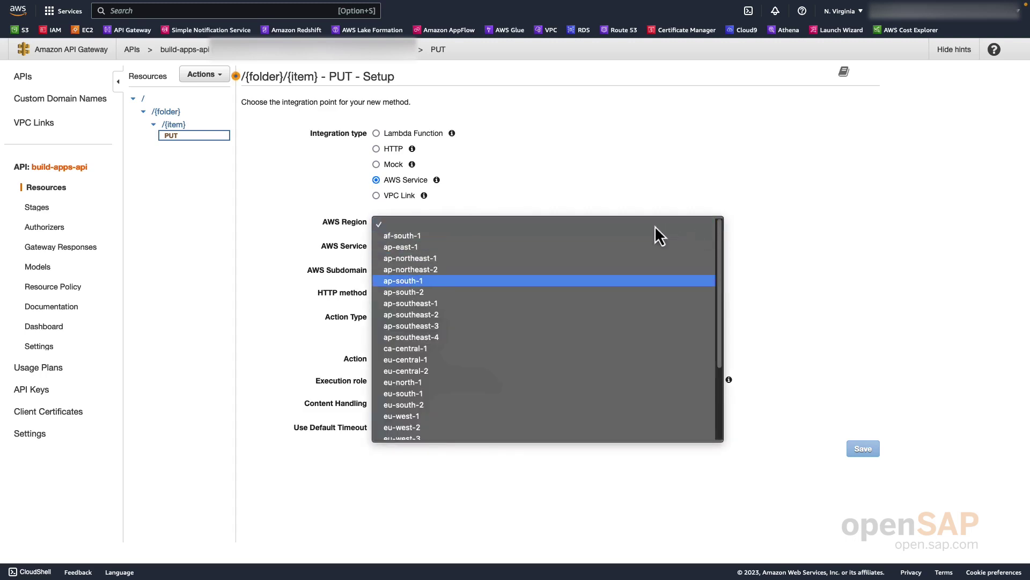
scroll(548, 410, down, 3)
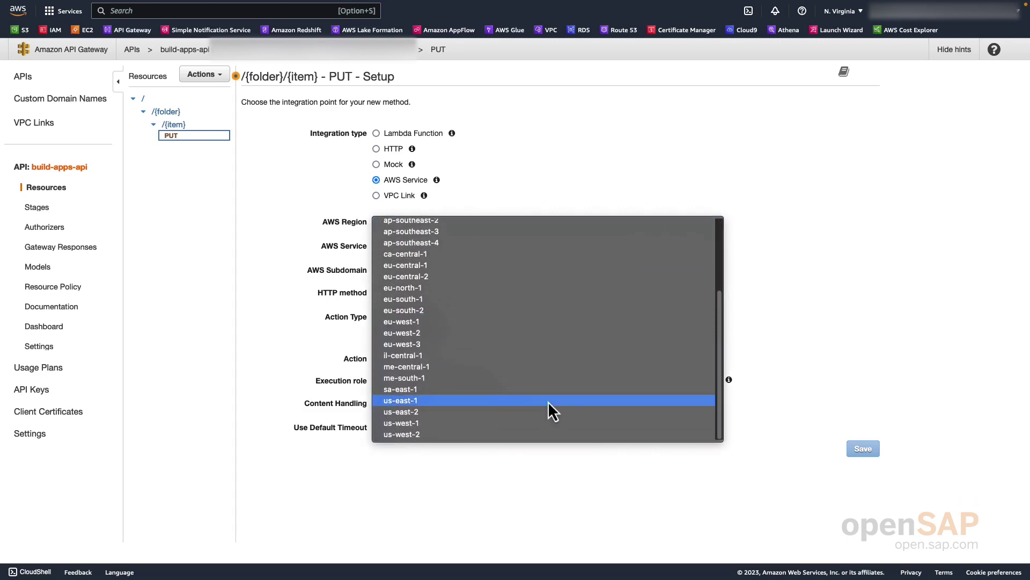
click(507, 401)
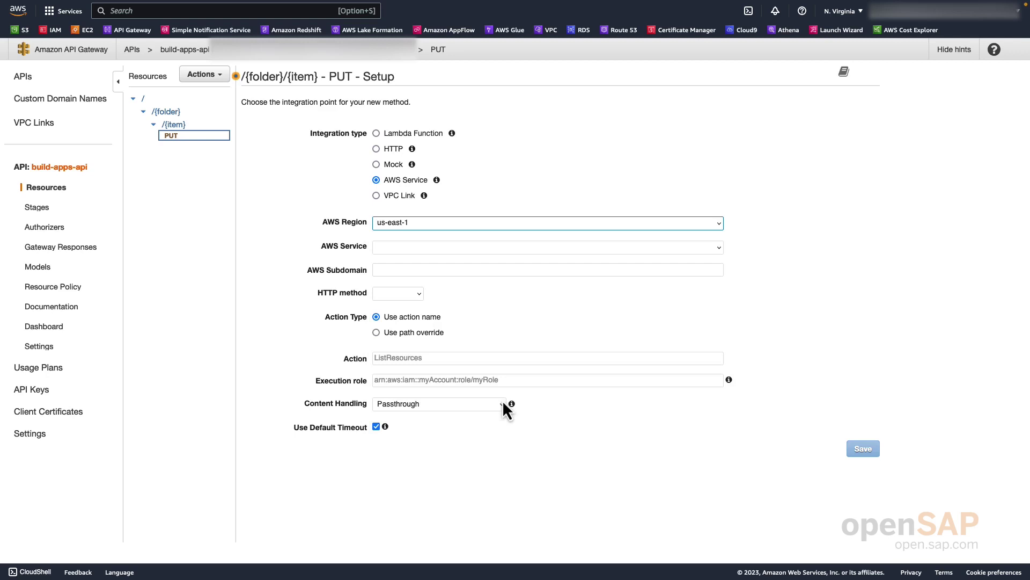
click(671, 247)
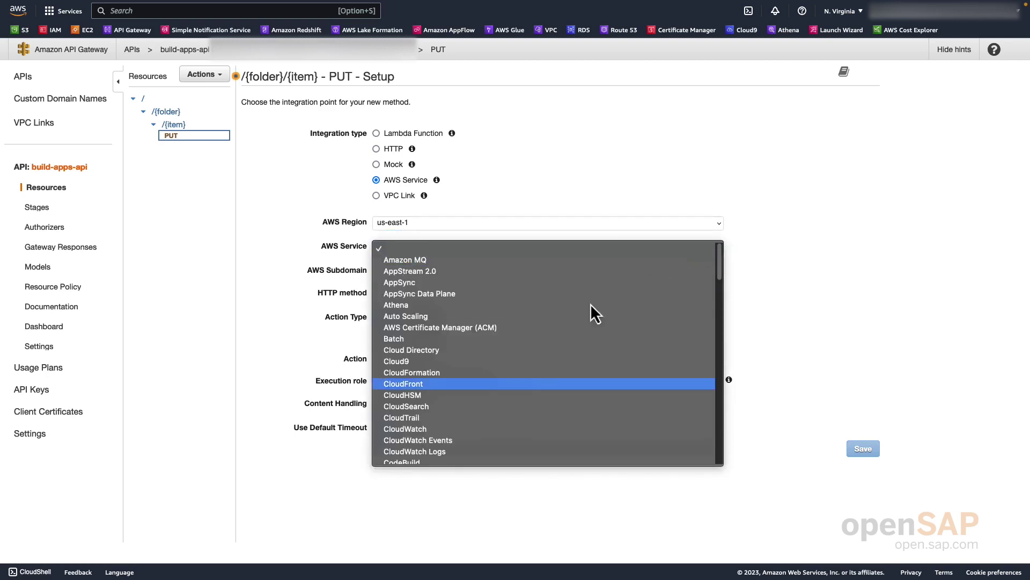
scroll(543, 381, down, 2)
scroll(542, 381, down, 10)
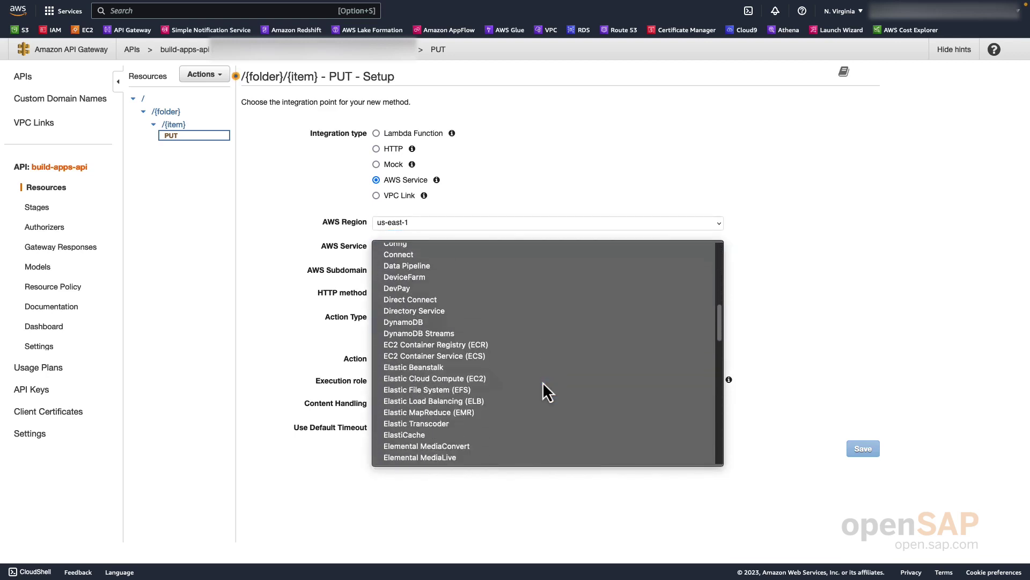
scroll(543, 382, down, 15)
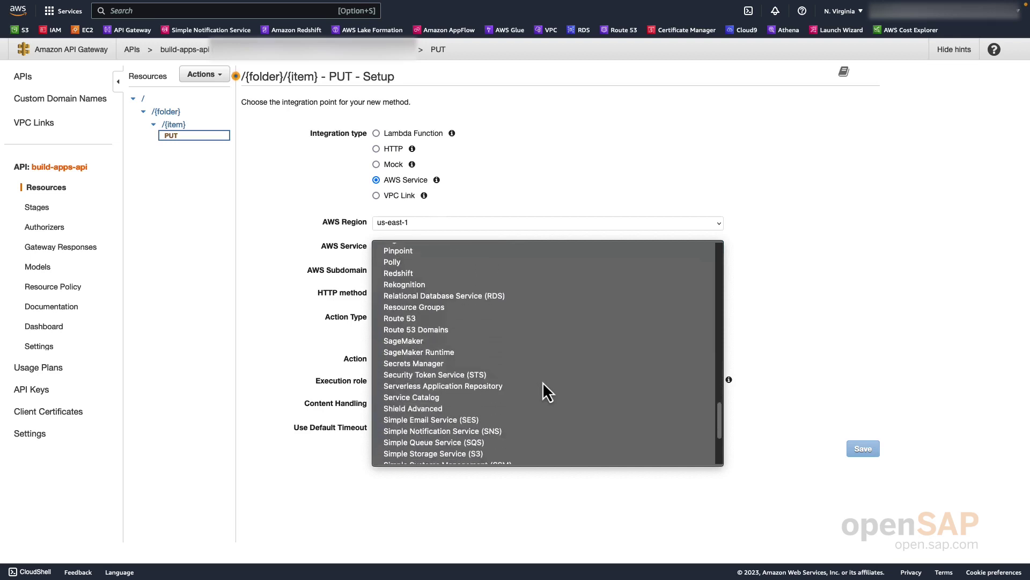
click(504, 399)
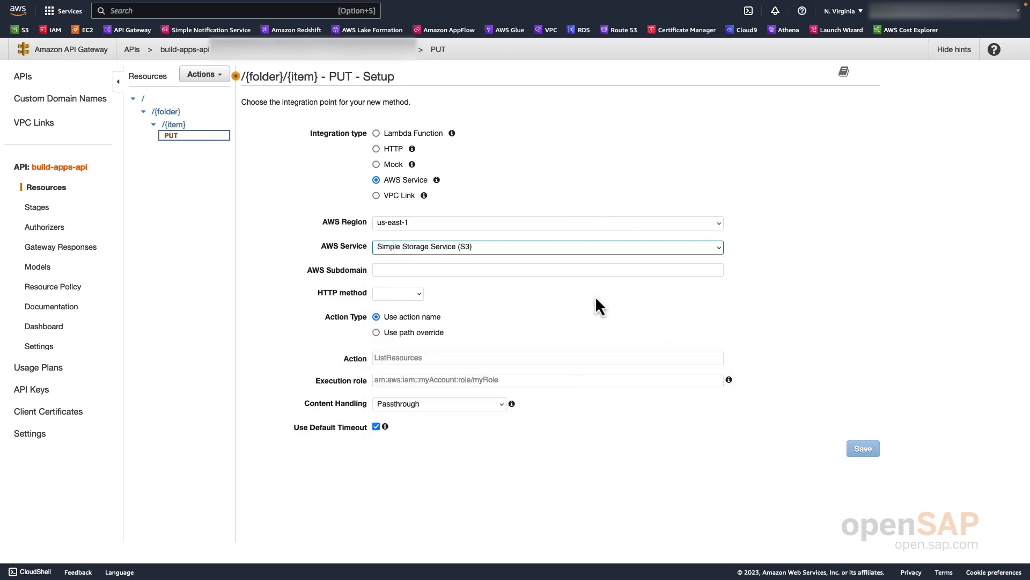
Set the integration's HTTP method to PUT, path override to {bucket}/{object} and execution role to the copied role ARN, and save the setup.
click(413, 293)
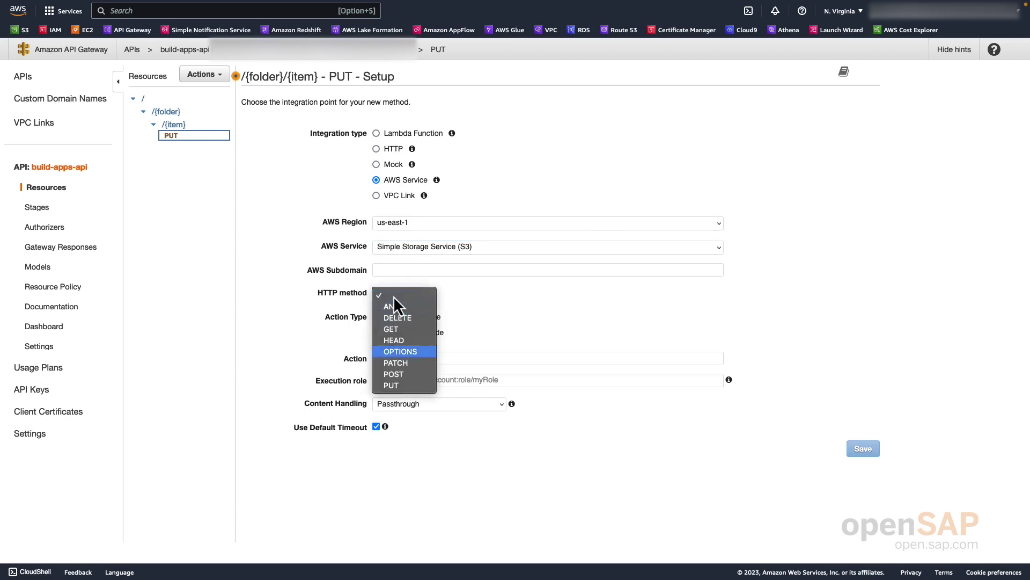
click(390, 386)
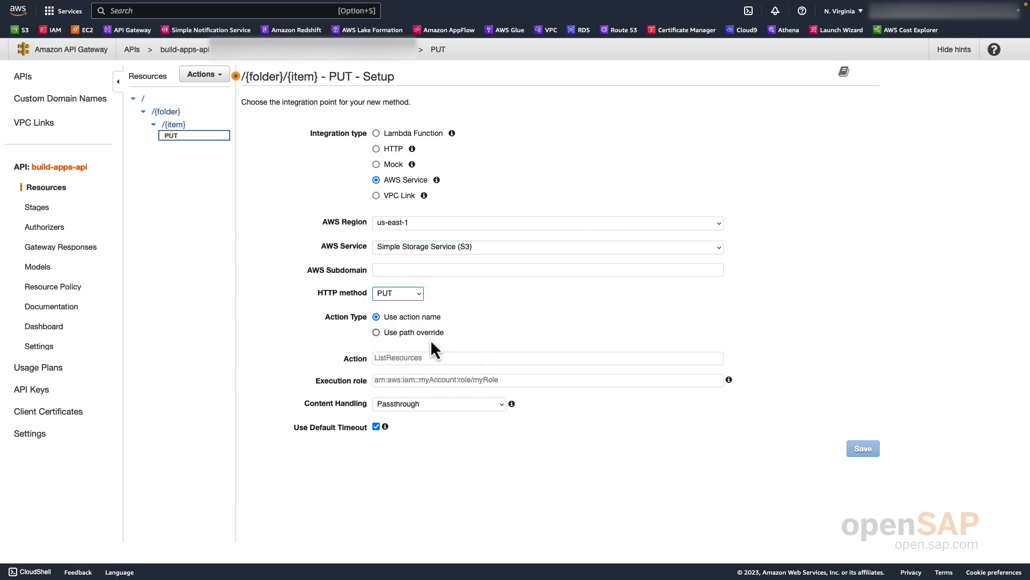
click(376, 332)
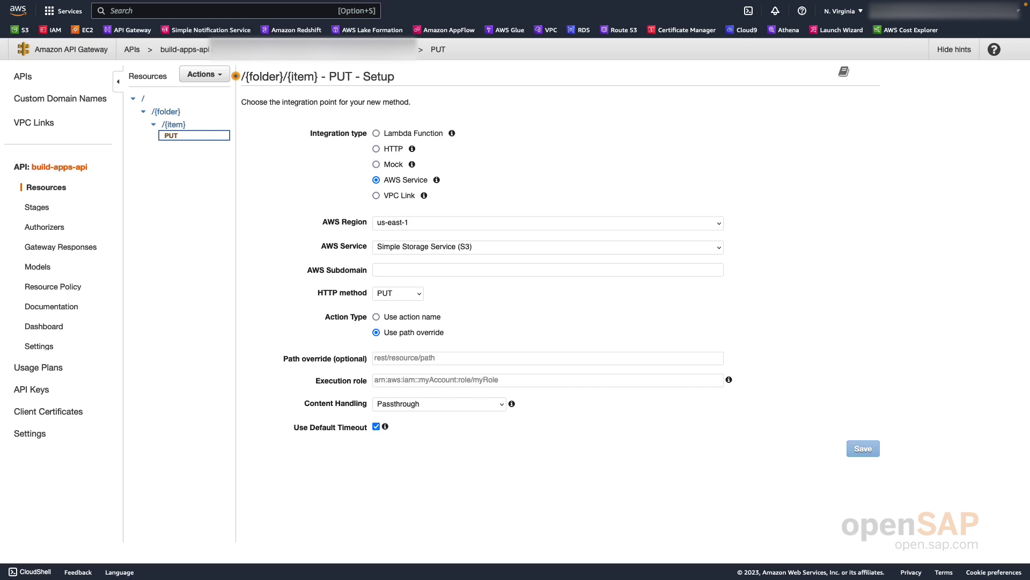
click(492, 359)
text({bucket}/{object})
click(504, 381)
key(super+v)
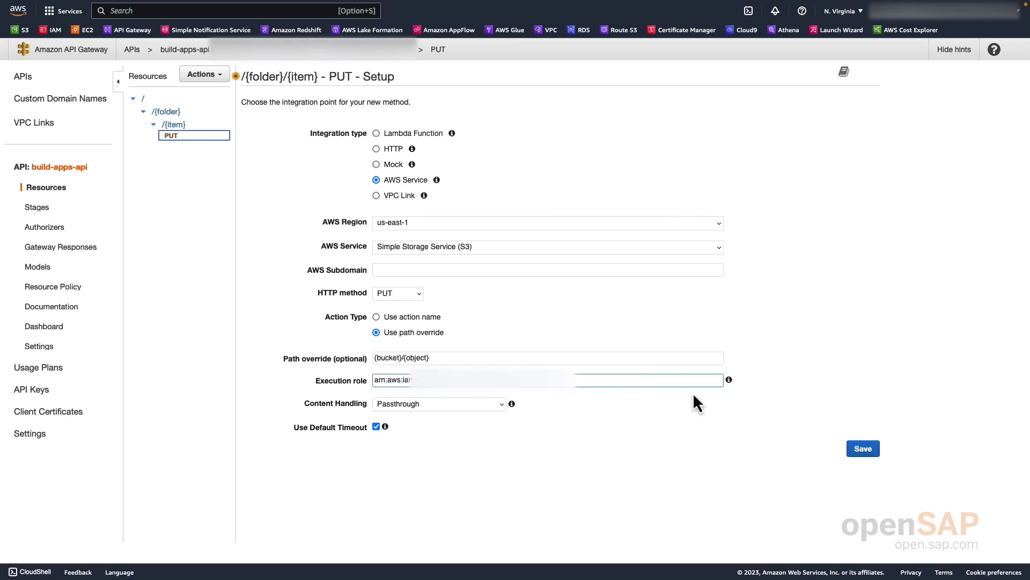
click(866, 450)
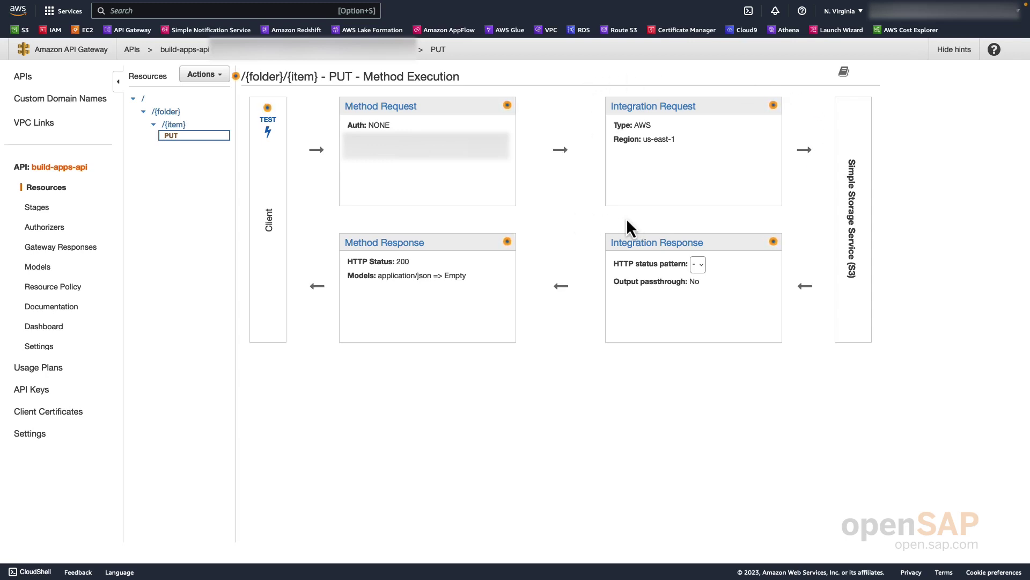
In the PUT integration request, add a URL path parameter named bucket mapped from method.request.path.folder.
click(646, 110)
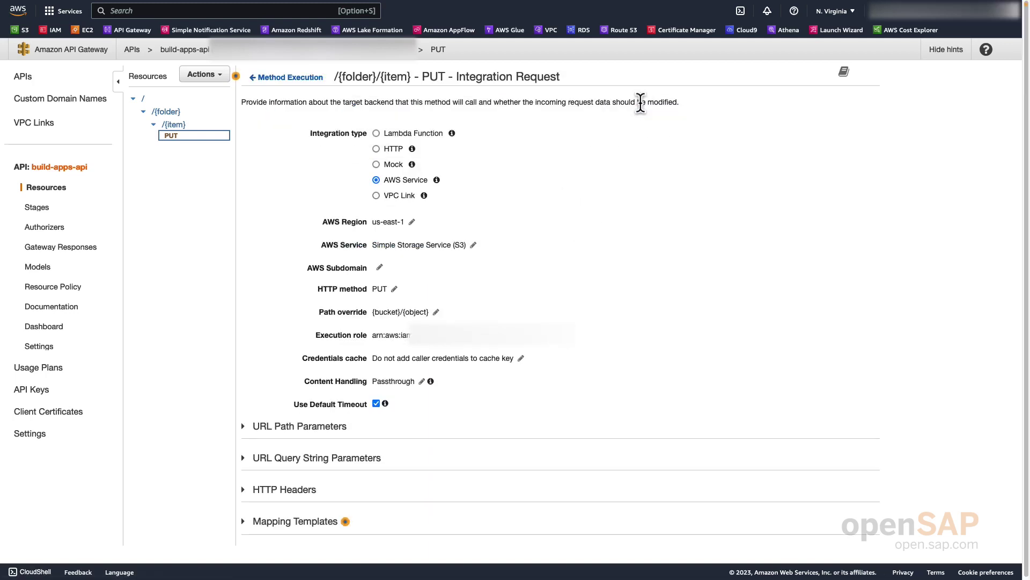
scroll(269, 437, down, 1)
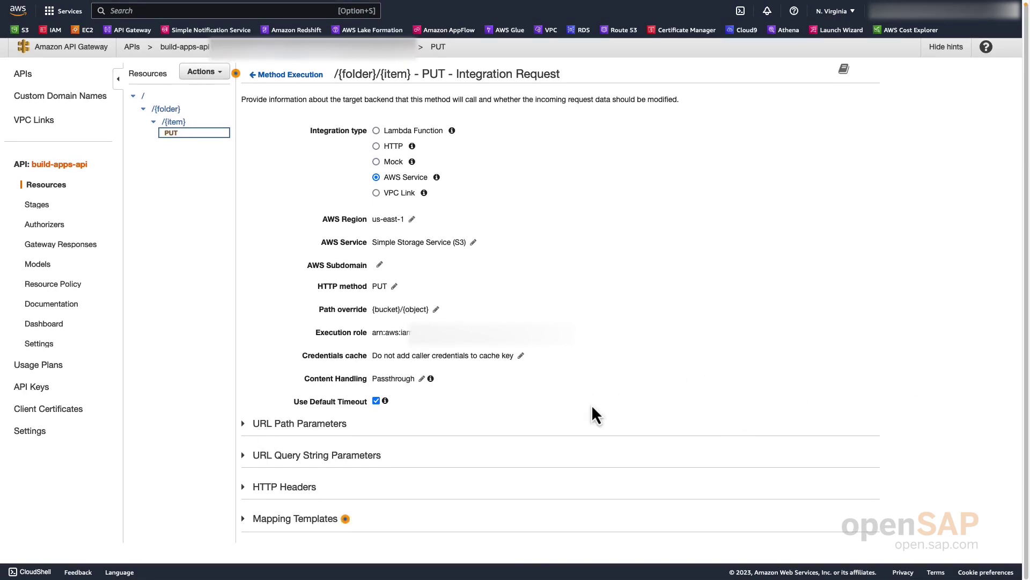
click(267, 424)
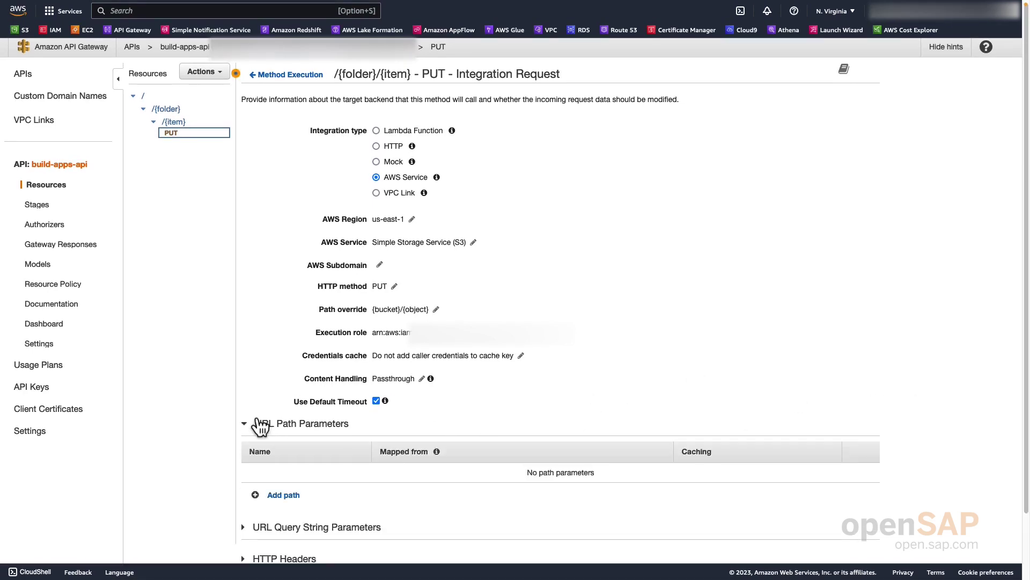
scroll(404, 426, down, 1)
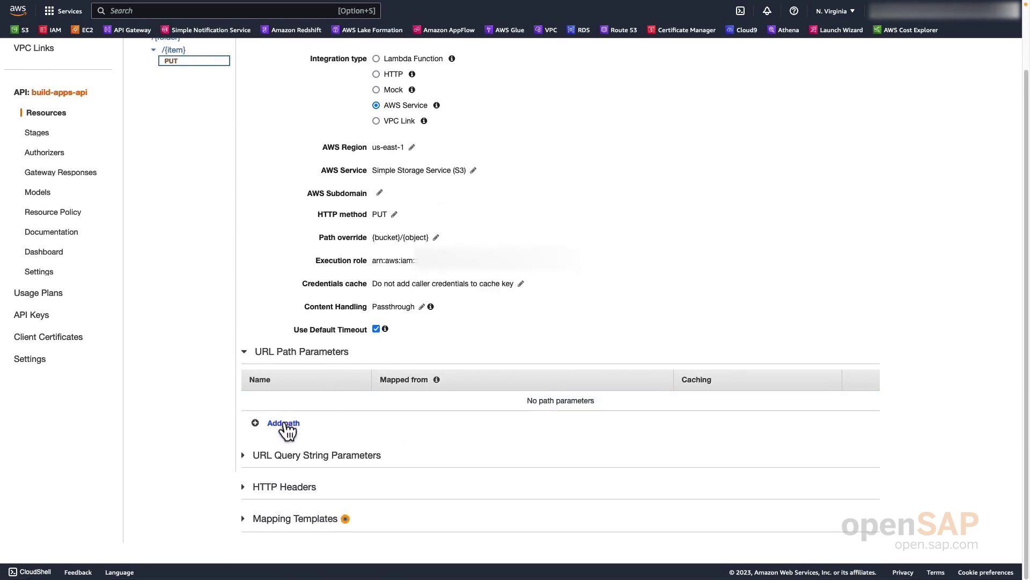
click(288, 439)
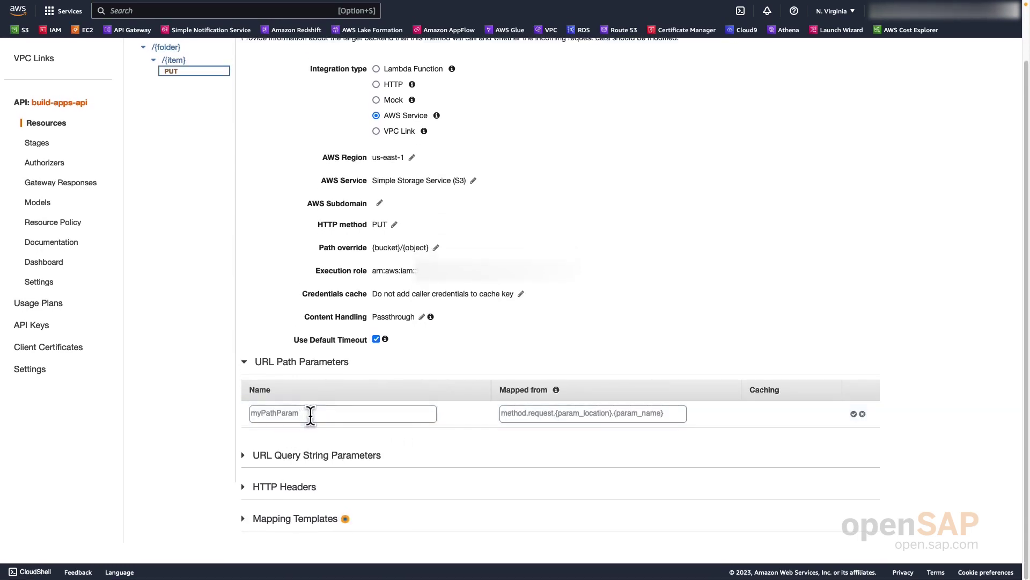
click(361, 414)
text(bucket)
click(595, 414)
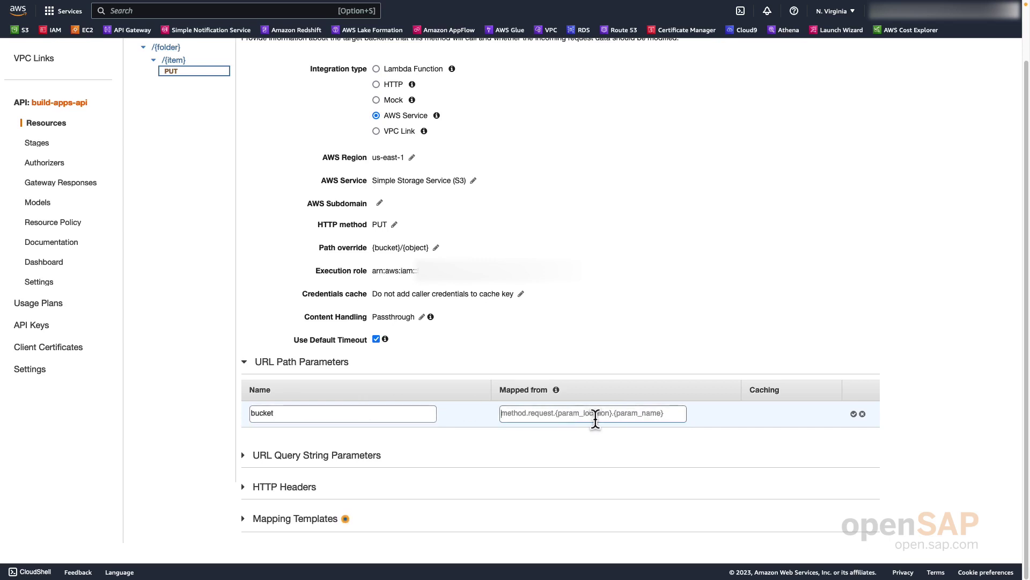
text(met)
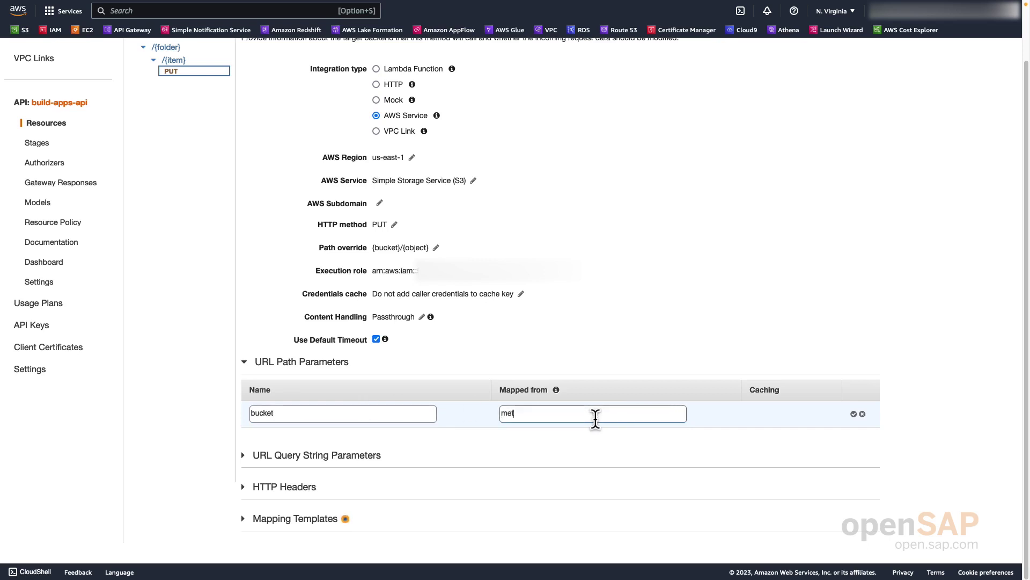
text(hod.request.path)
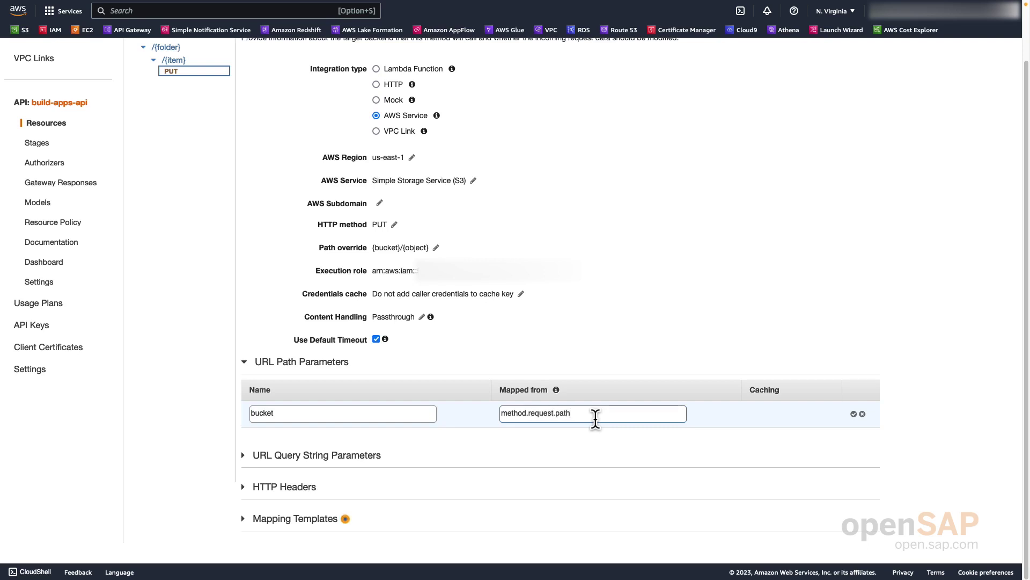
text(.folder)
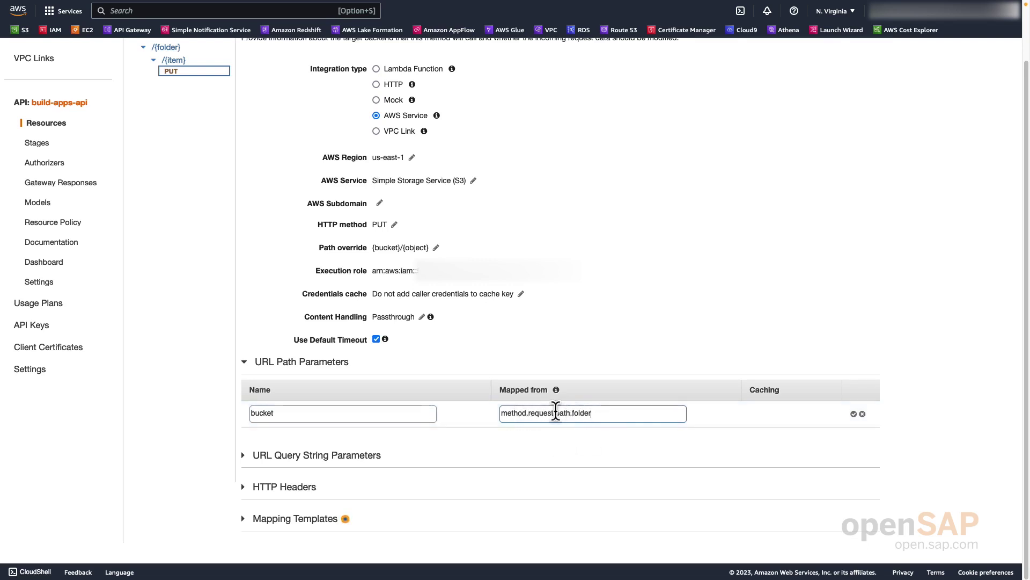
scroll(243, 203, up, 2)
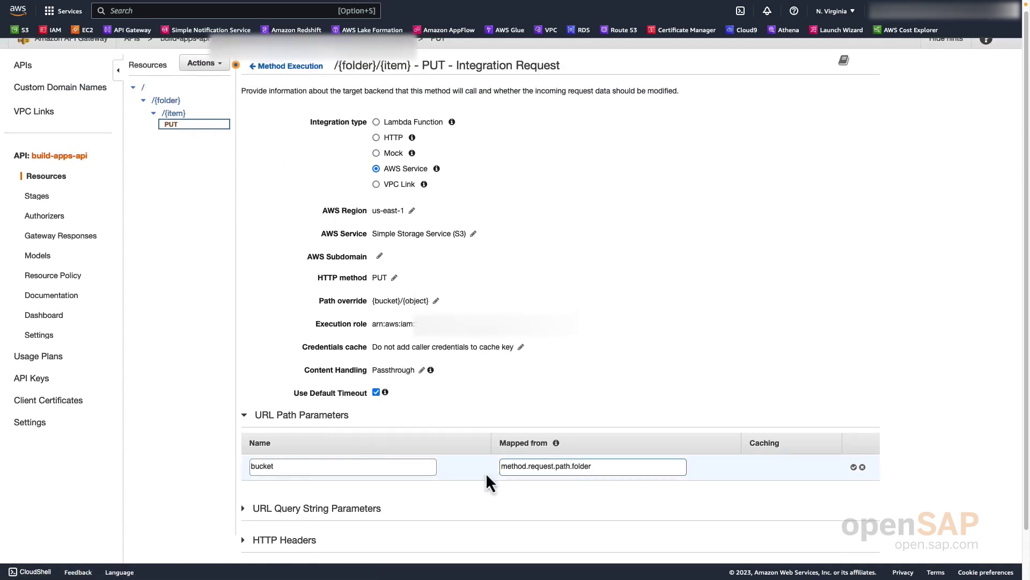
click(855, 468)
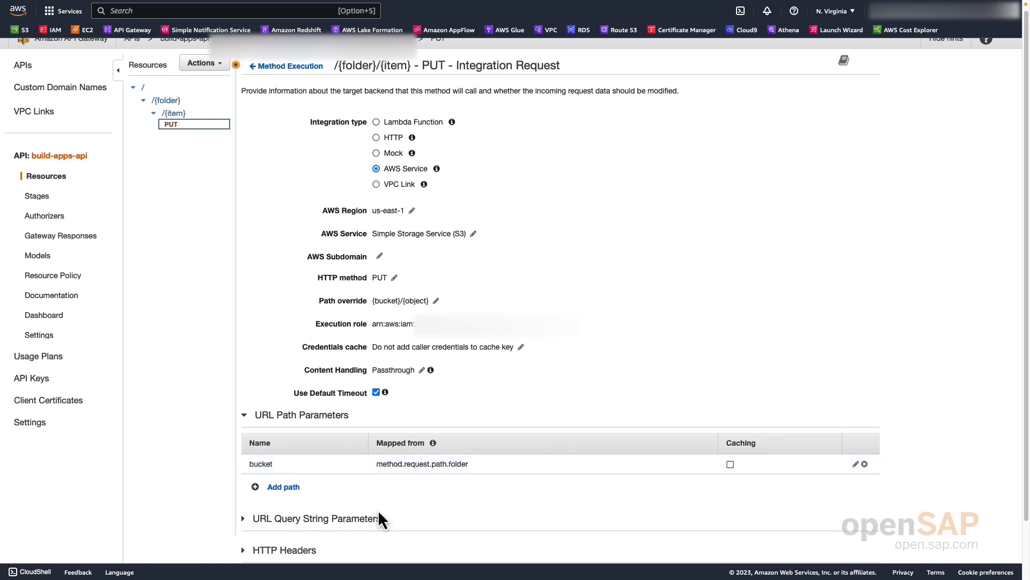
Add a second URL path parameter named object mapped from method.request.path.item, and return to the PUT method execution overview.
click(285, 486)
click(290, 487)
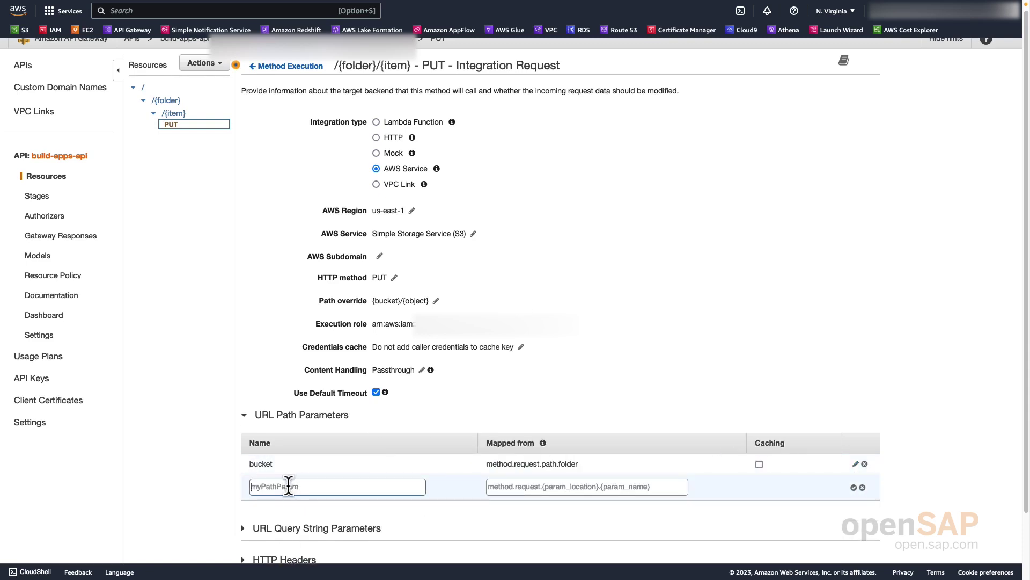
text(object)
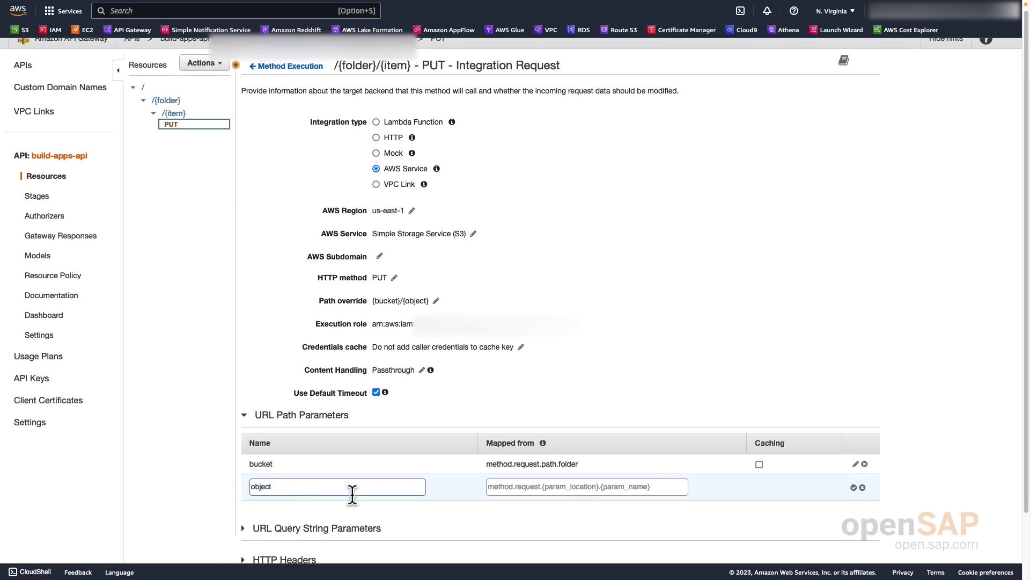
click(597, 489)
text(me)
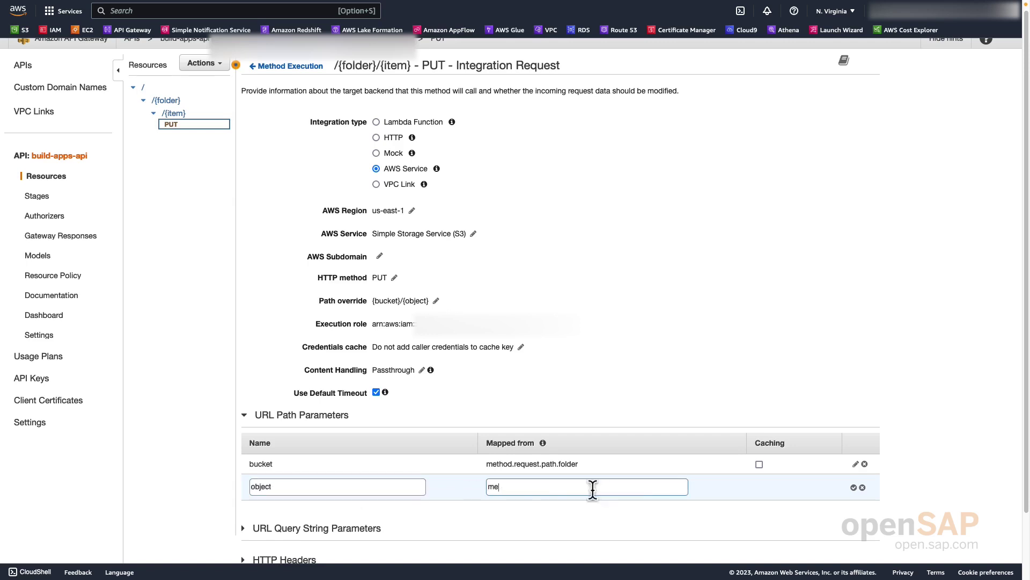
text(thod.request.path.item)
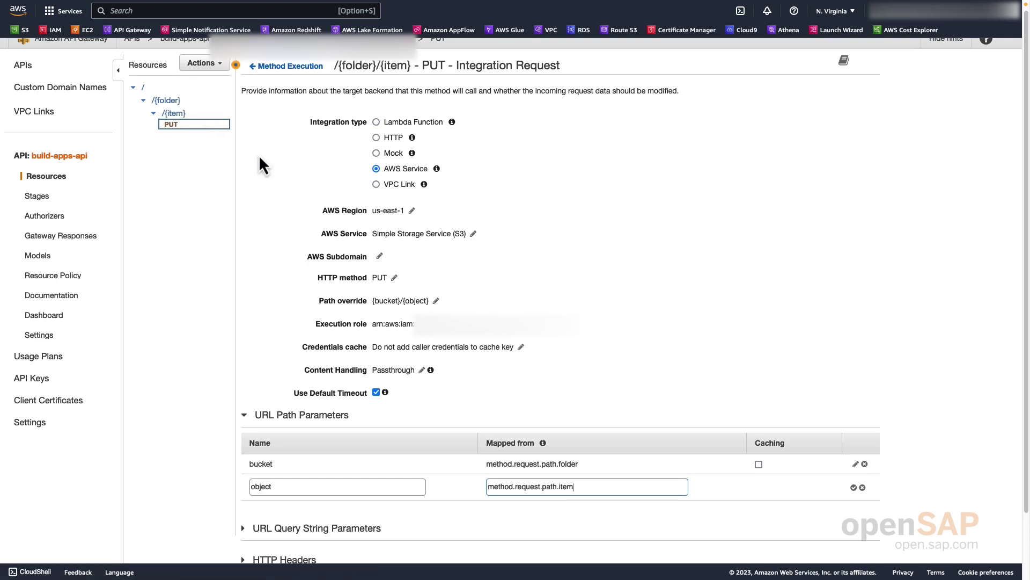
scroll(671, 483, down, 1)
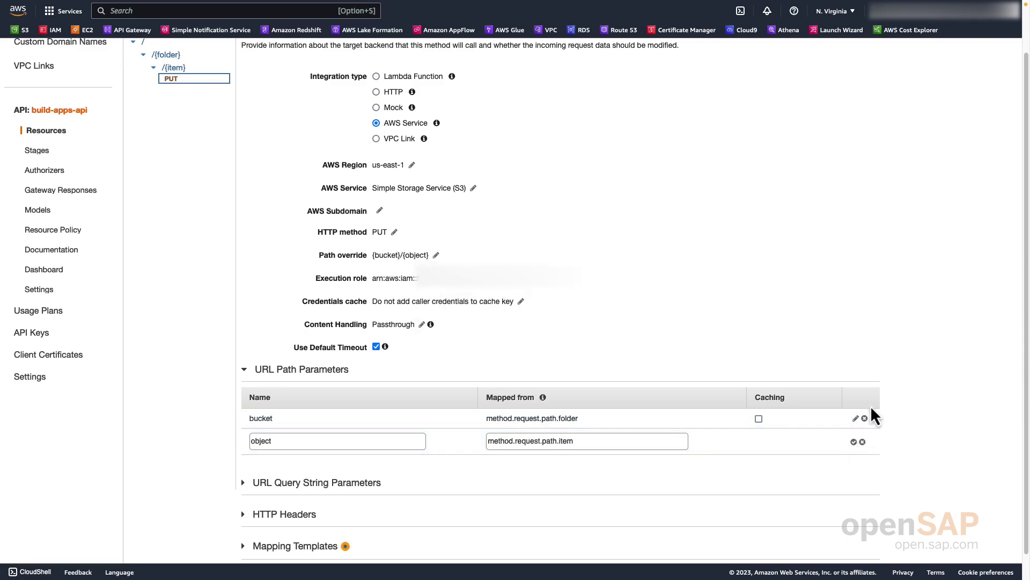
click(854, 442)
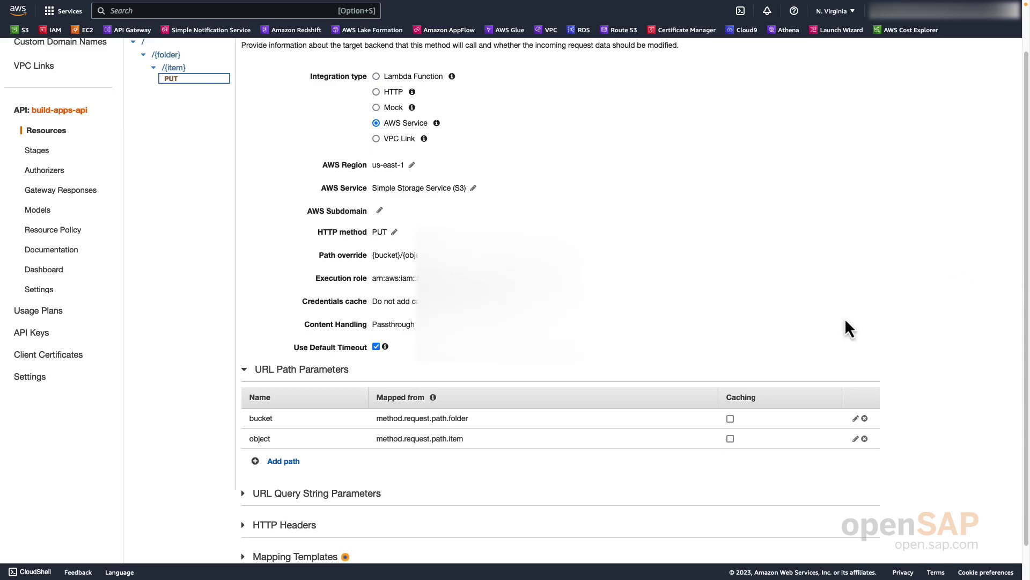
scroll(847, 301, down, 1)
scroll(628, 322, up, 3)
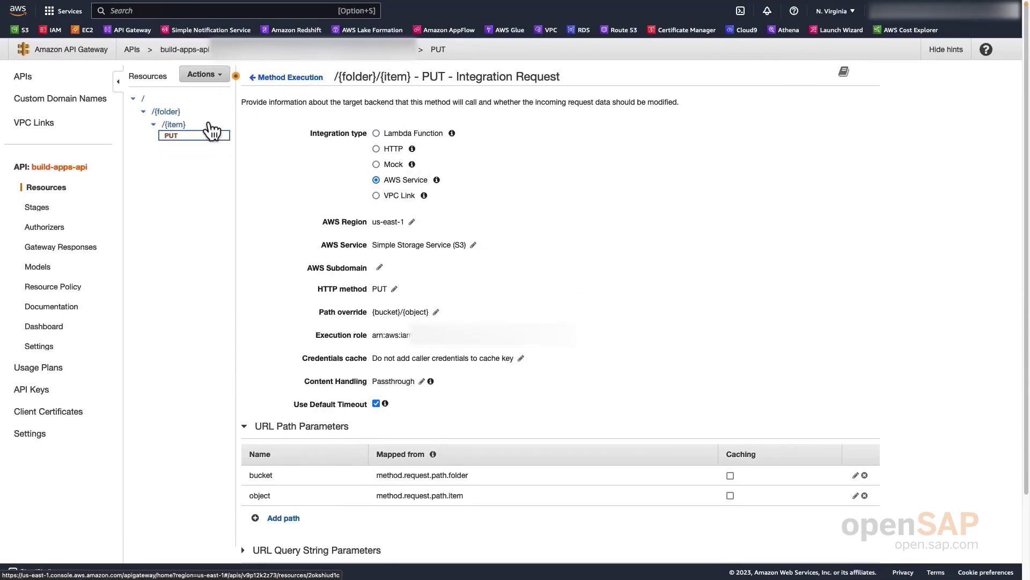
click(294, 78)
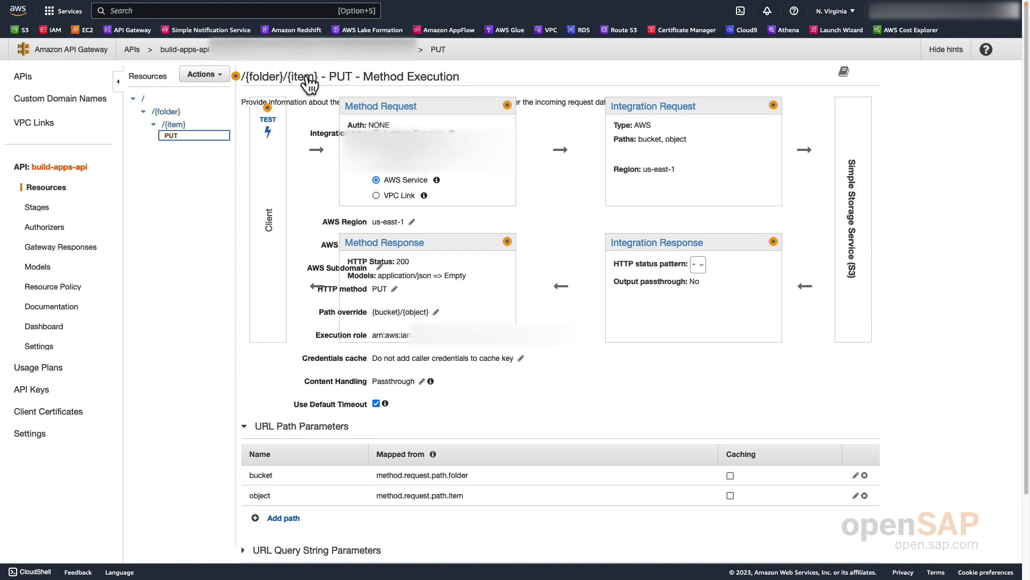
Create a GET method on the /{folder}/{item} resource.
click(221, 79)
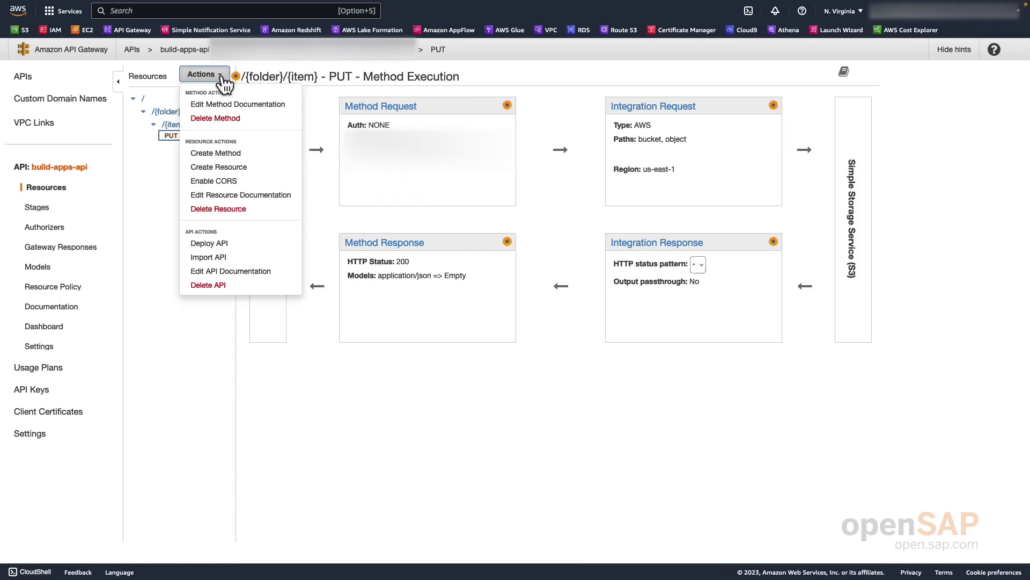
click(236, 154)
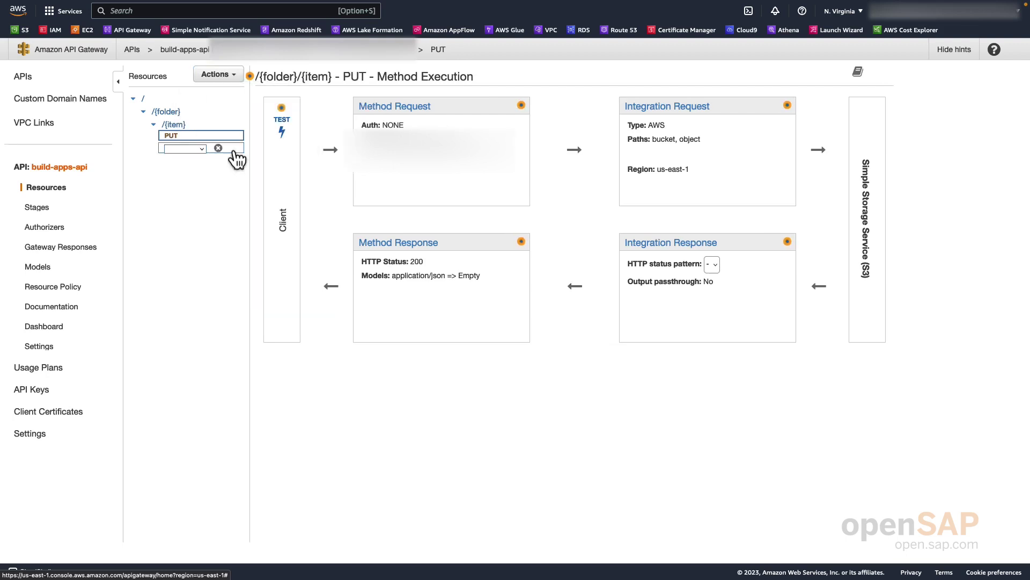
click(205, 149)
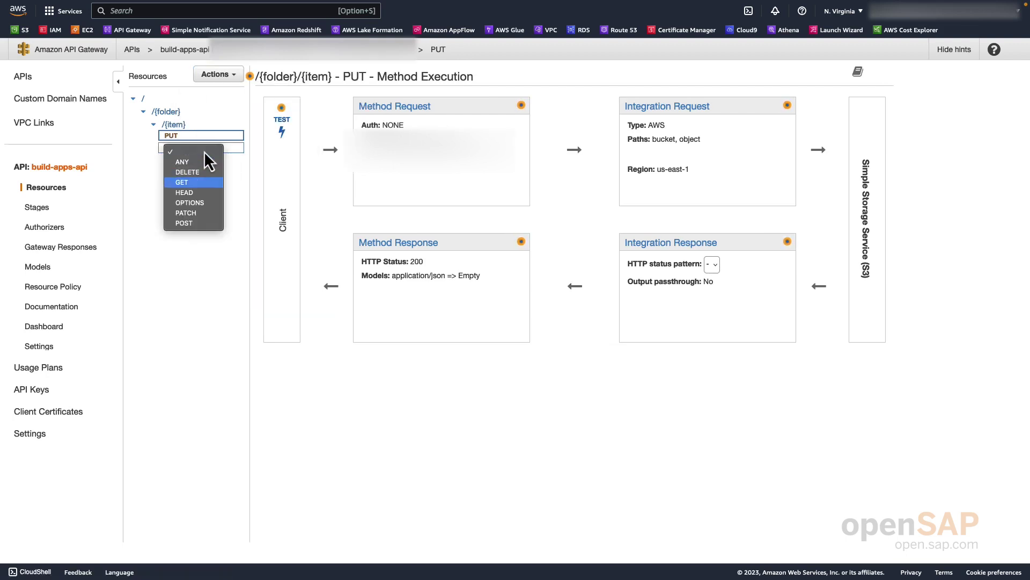
click(191, 183)
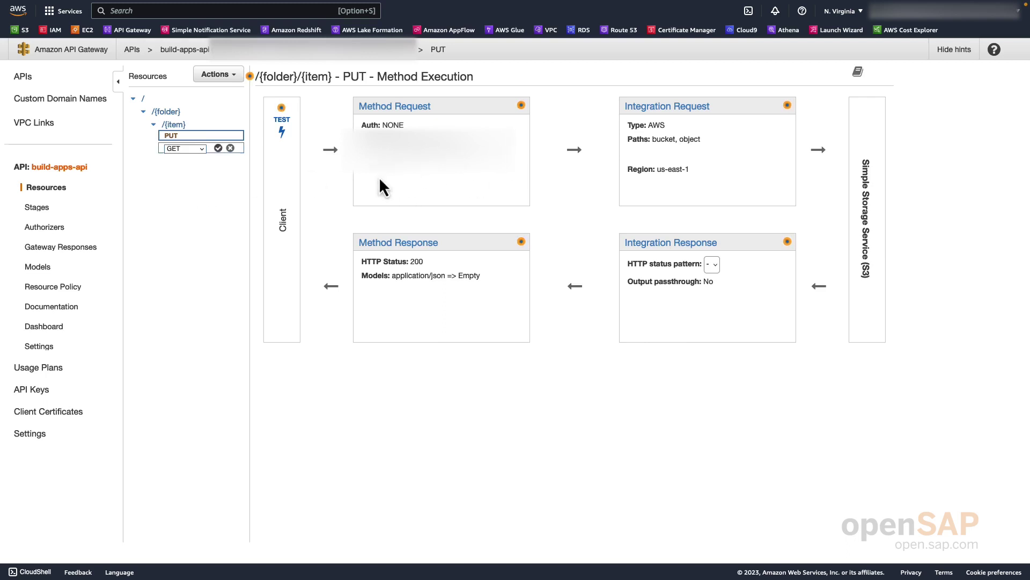
click(219, 149)
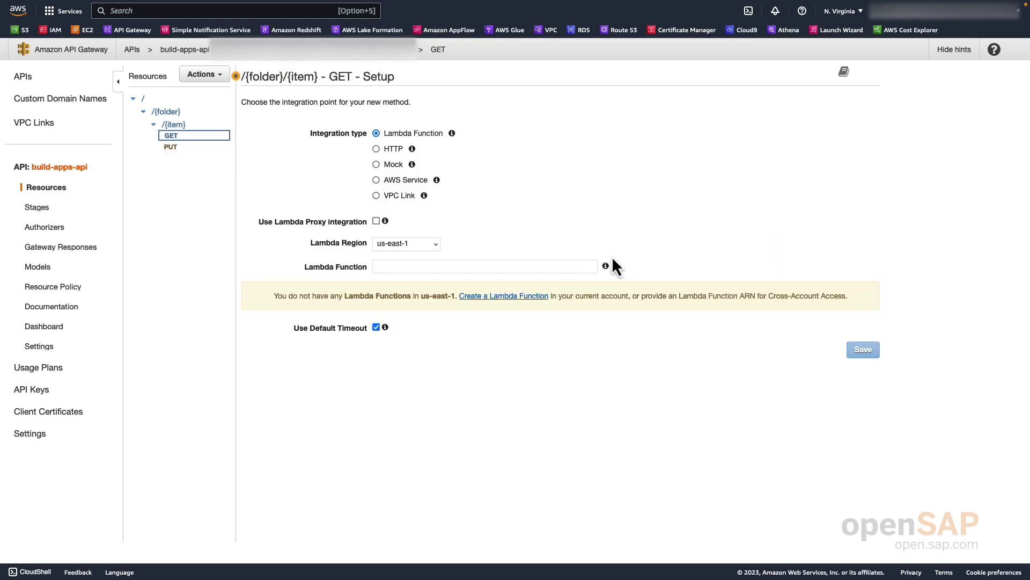
Set the GET method's integration type to AWS Service, with region us-east-1 and service Simple Storage Service (S3).
click(395, 180)
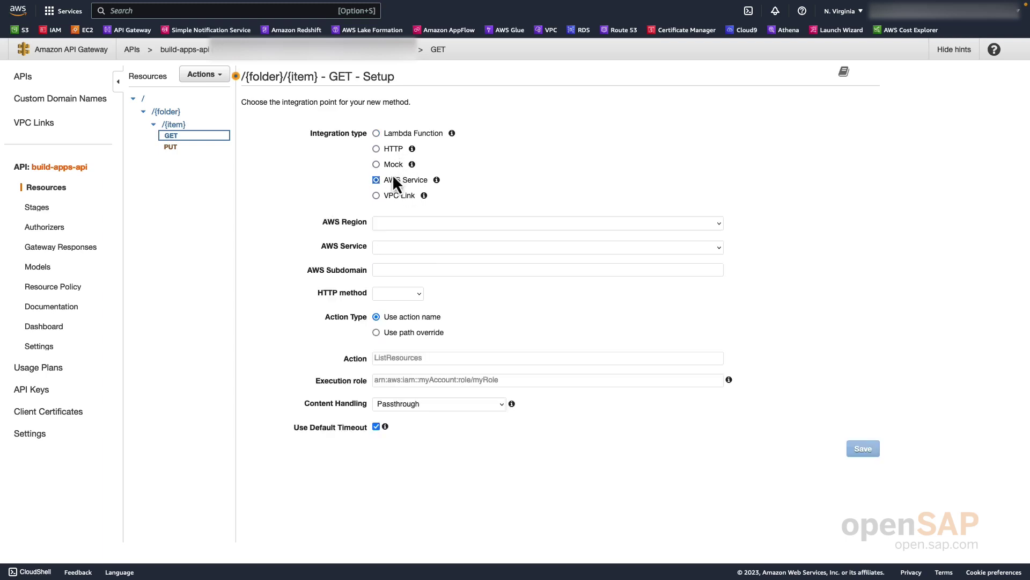
click(456, 228)
scroll(554, 246, down, 5)
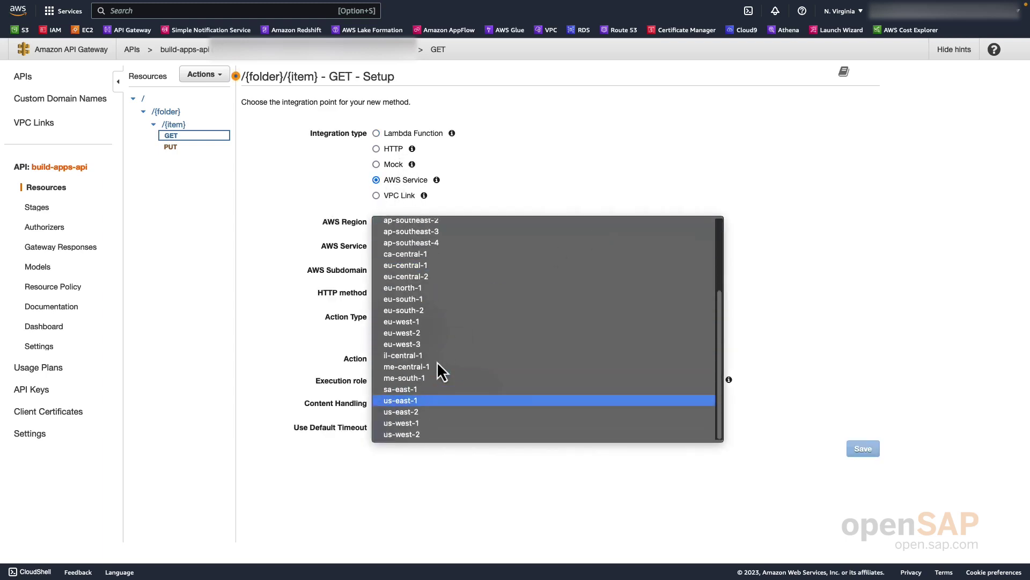
click(417, 400)
click(556, 247)
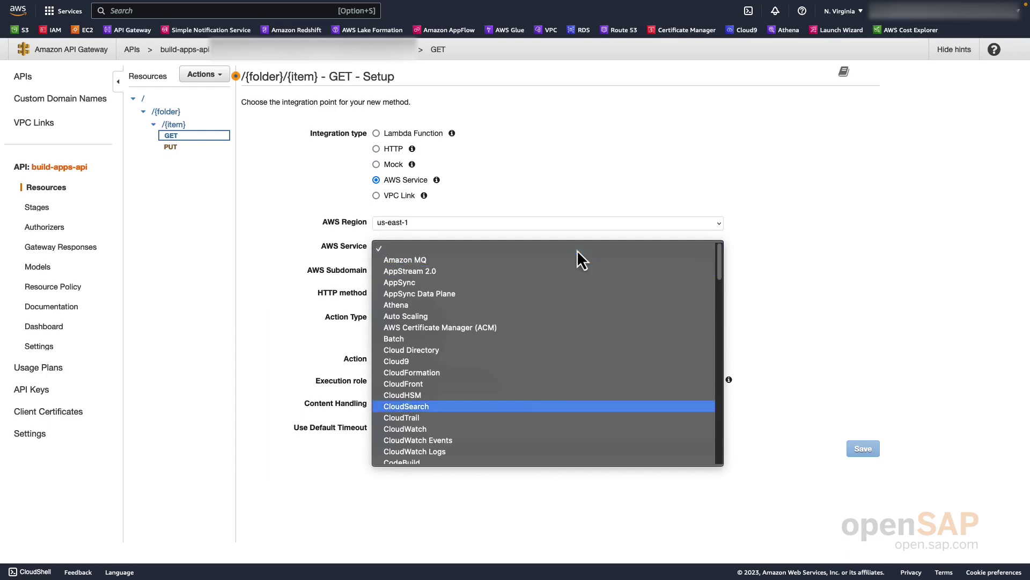
scroll(496, 410, down, 20)
scroll(496, 410, down, 10)
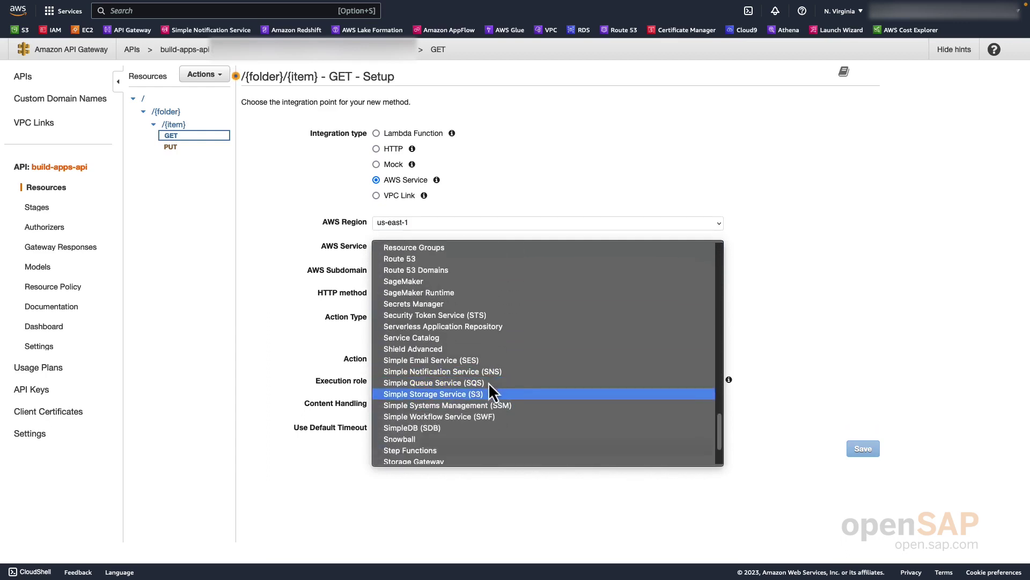
click(487, 393)
Set the integration's HTTP method to GET, path override to {bucket}/{object} and execution role to the copied role ARN, and save the setup.
click(414, 292)
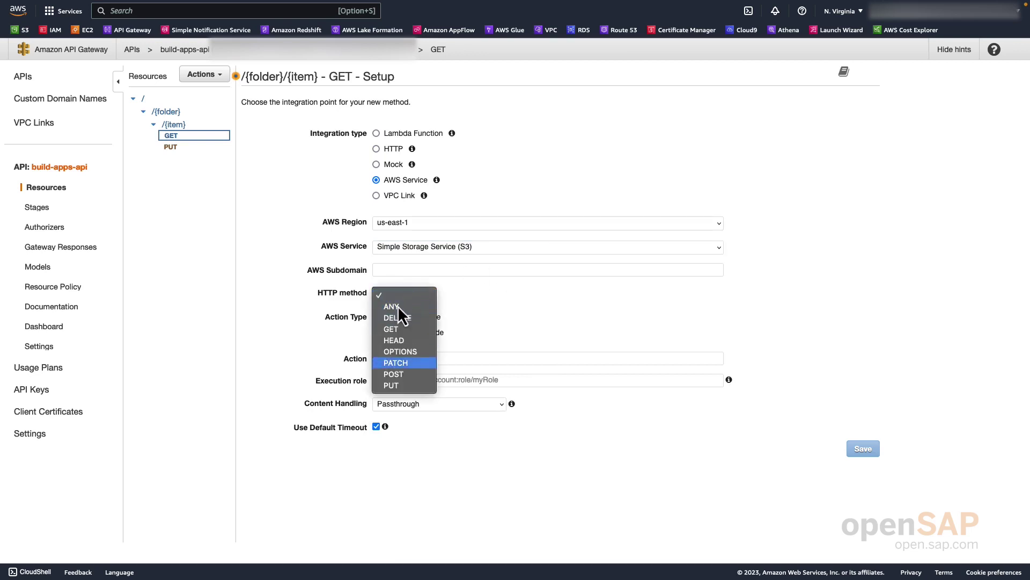
click(400, 334)
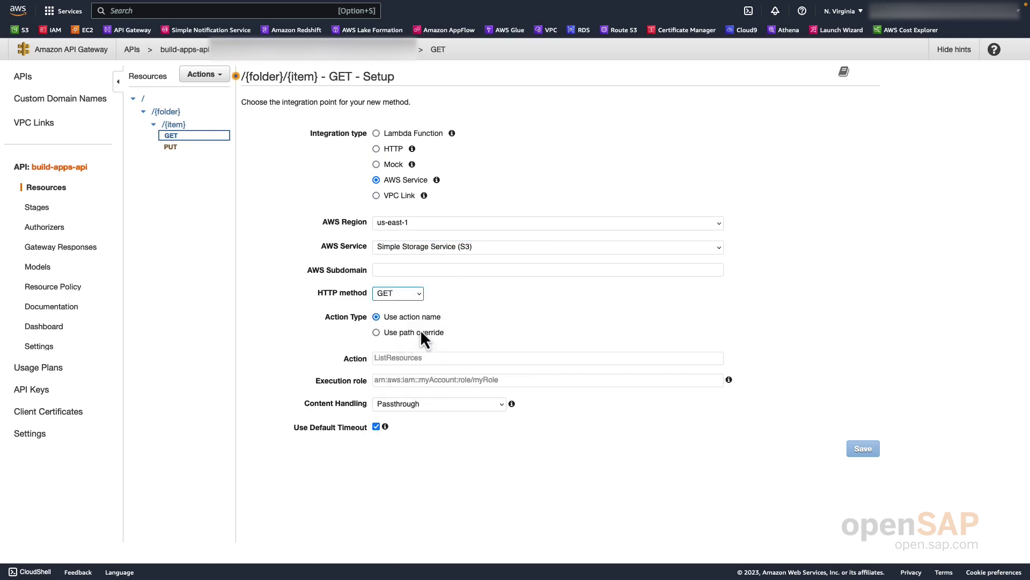
click(415, 332)
click(458, 357)
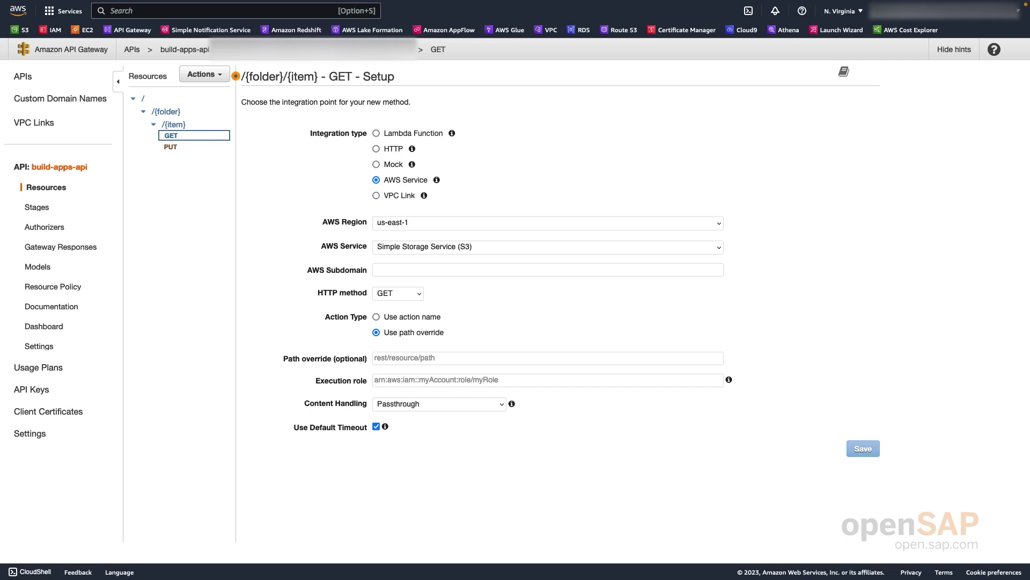
click(559, 356)
text({bucket}/{object})
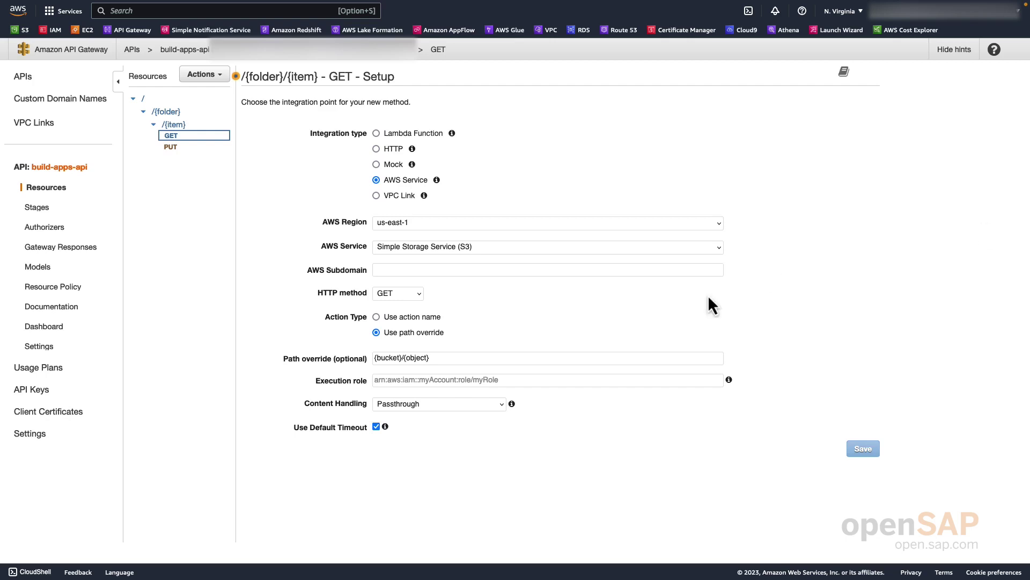
click(523, 380)
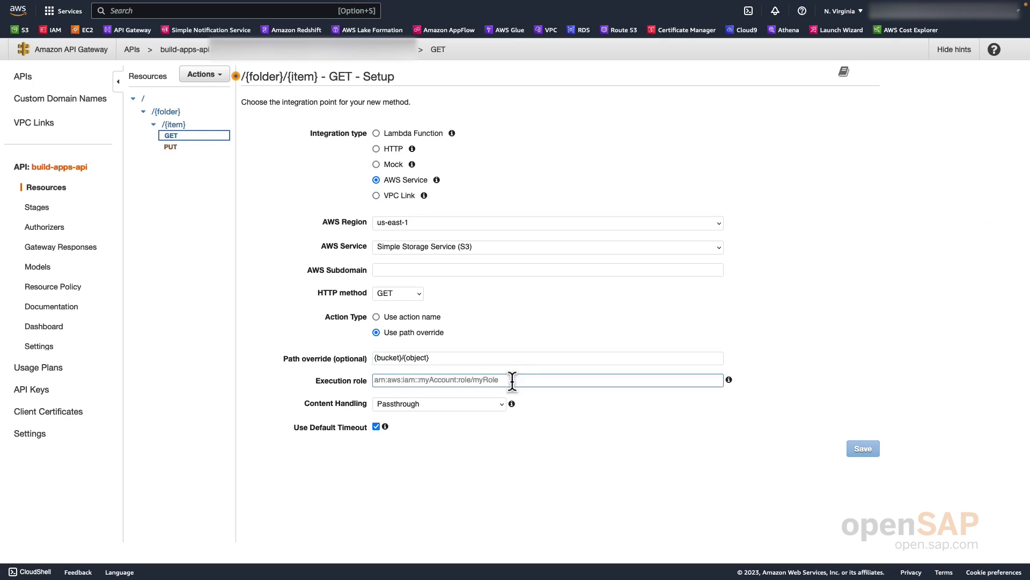
key(super+v)
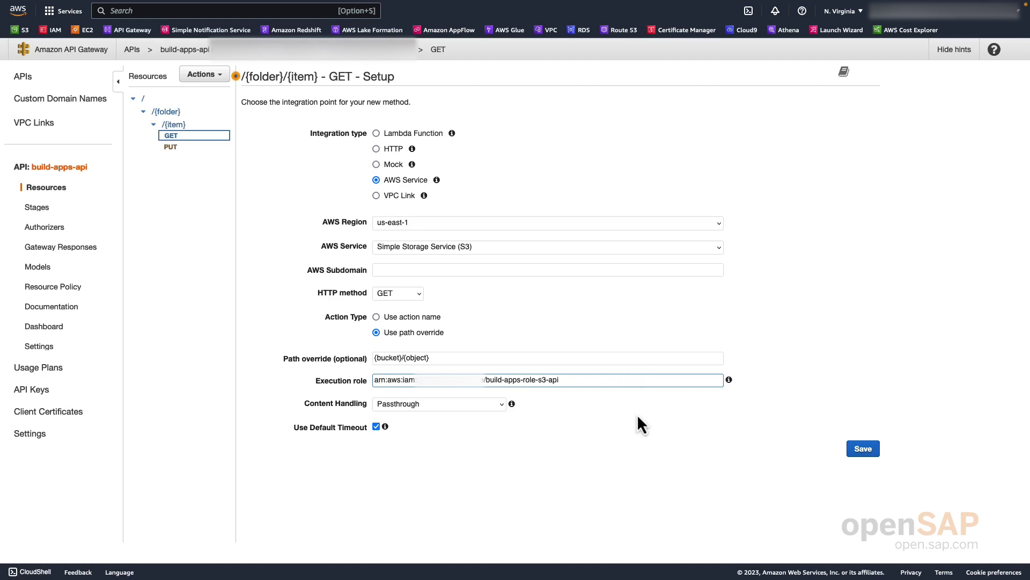
click(877, 454)
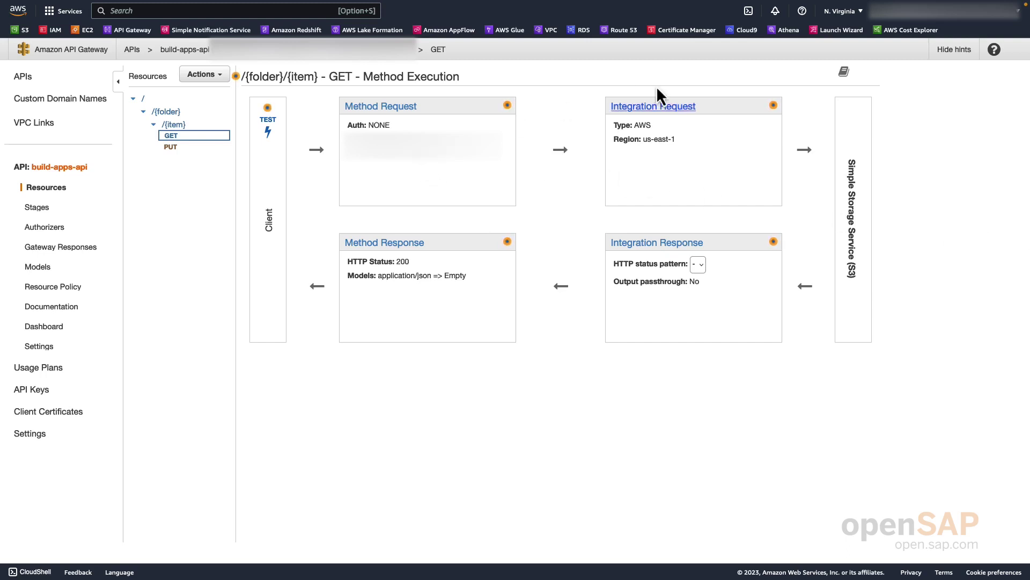
In the GET integration request, add a URL path parameter named bucket mapped from method.request.path.folder.
click(657, 108)
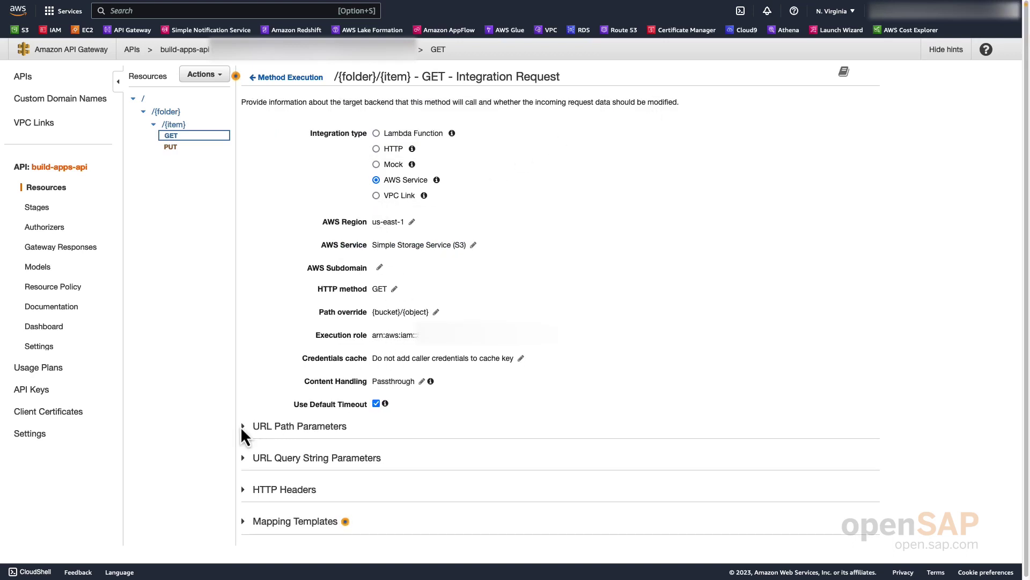
click(302, 429)
scroll(301, 440, down, 3)
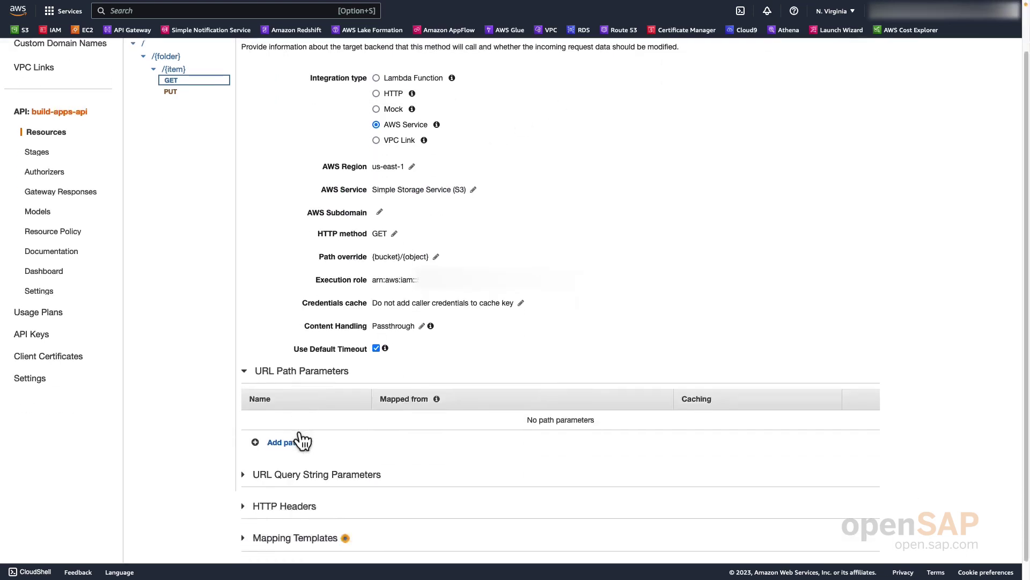
click(280, 429)
click(277, 416)
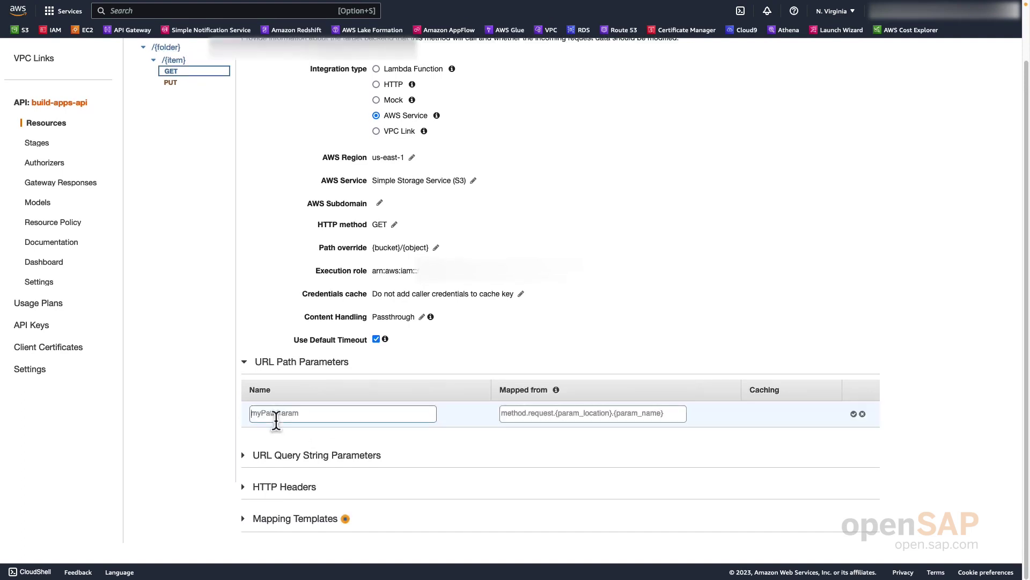
text(buce)
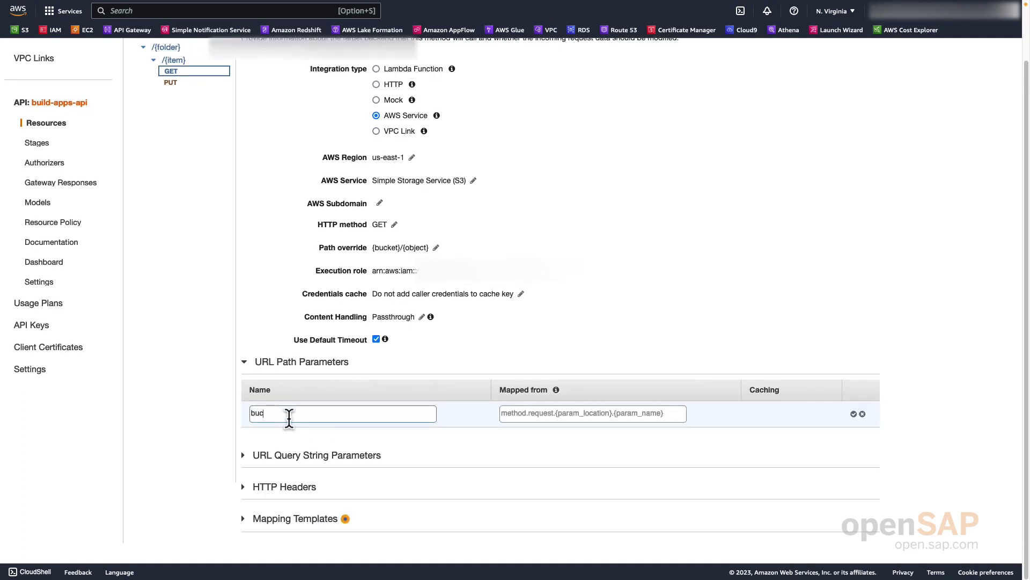
click(614, 413)
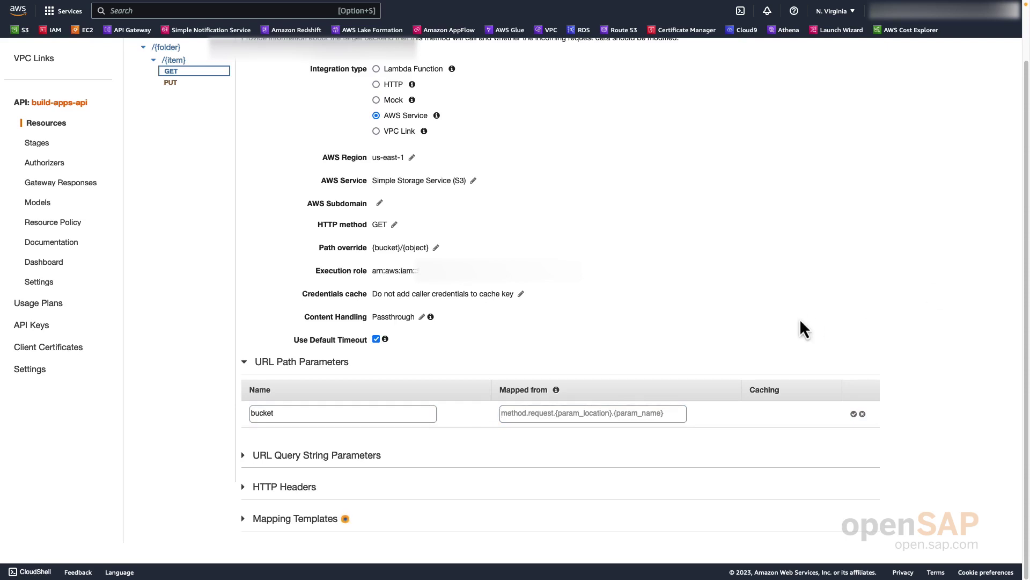
click(647, 414)
text(method.request.path.folder)
click(854, 414)
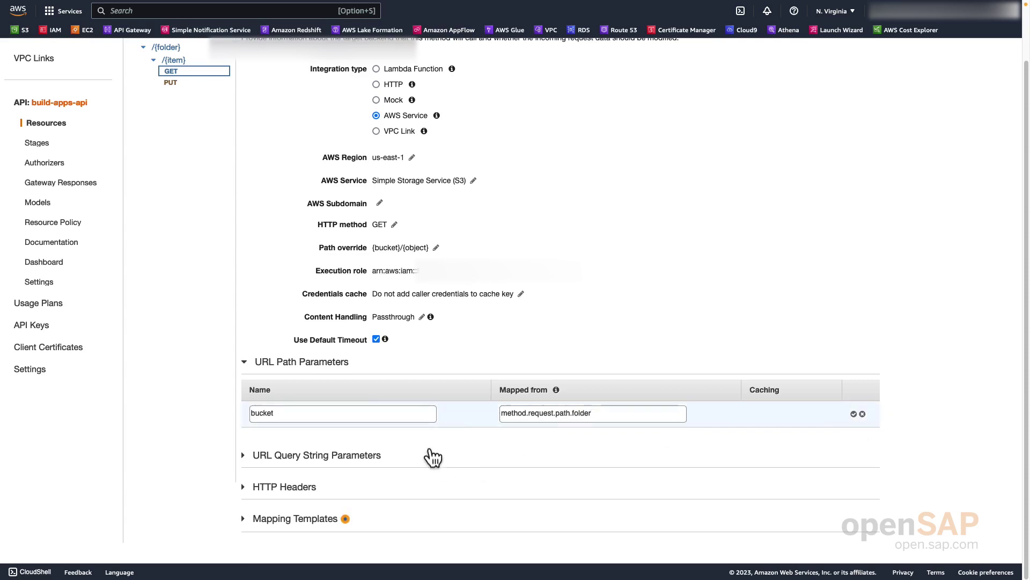
click(854, 414)
Add a second URL path parameter named object mapped from method.request.path.item, and return to the GET method execution overview.
click(278, 428)
click(286, 438)
text(folde)
key(BackSpace)
key(BackSpace)
key(BackSpace)
key(BackSpace)
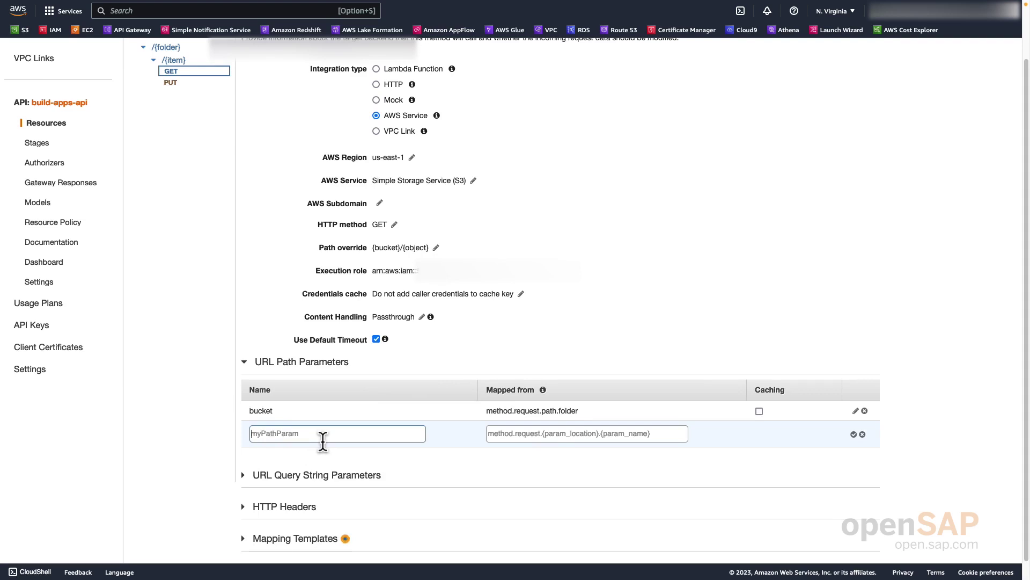
text(object)
click(533, 432)
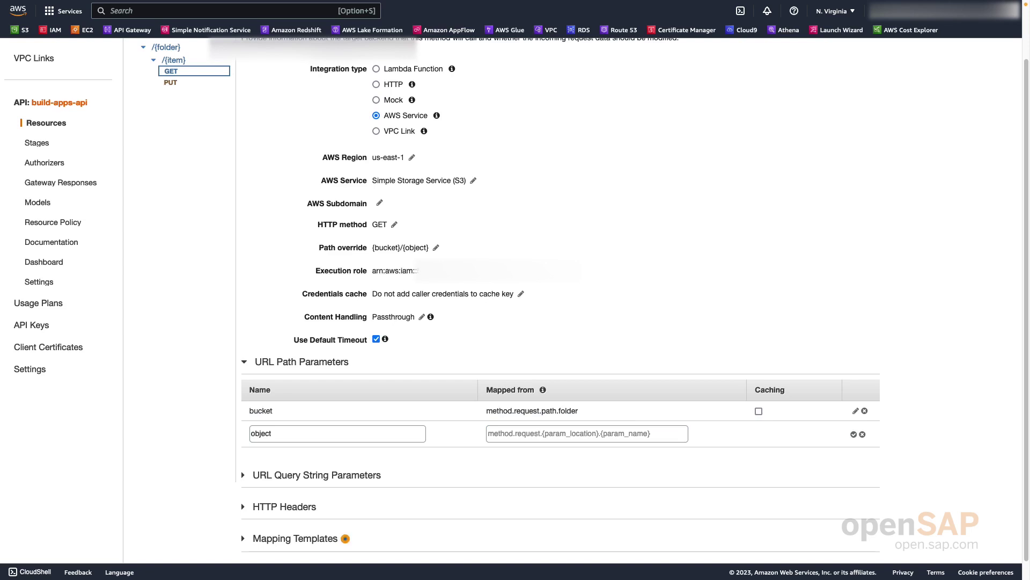
click(594, 435)
text(method.request.path.item)
click(854, 435)
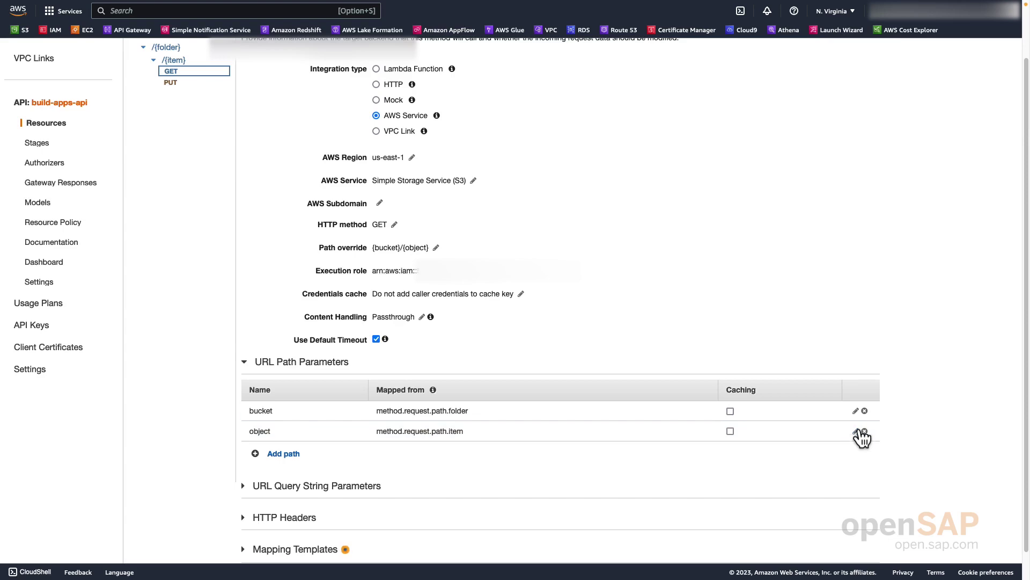
scroll(456, 445, down, 1)
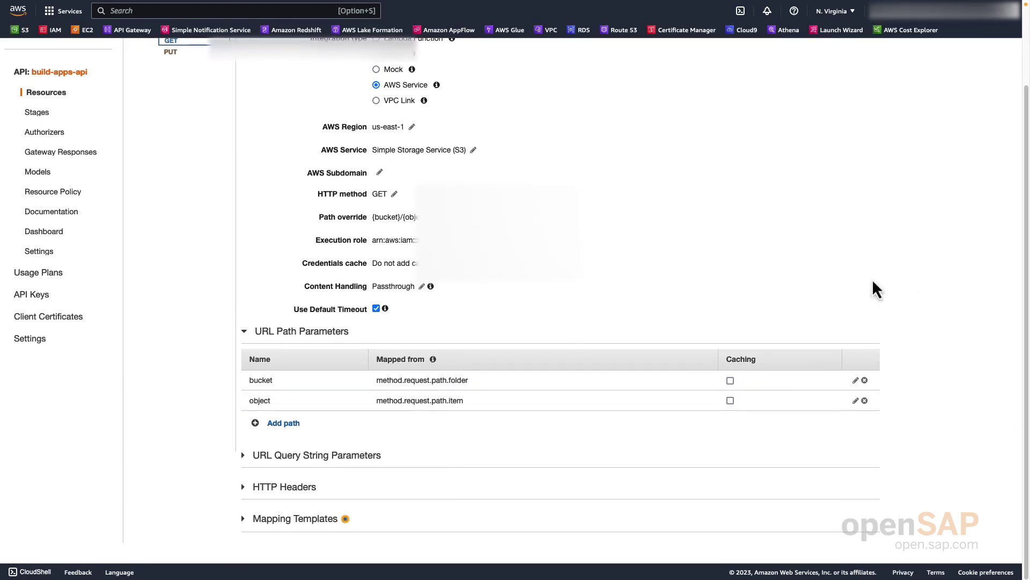
scroll(326, 188, up, 3)
click(297, 84)
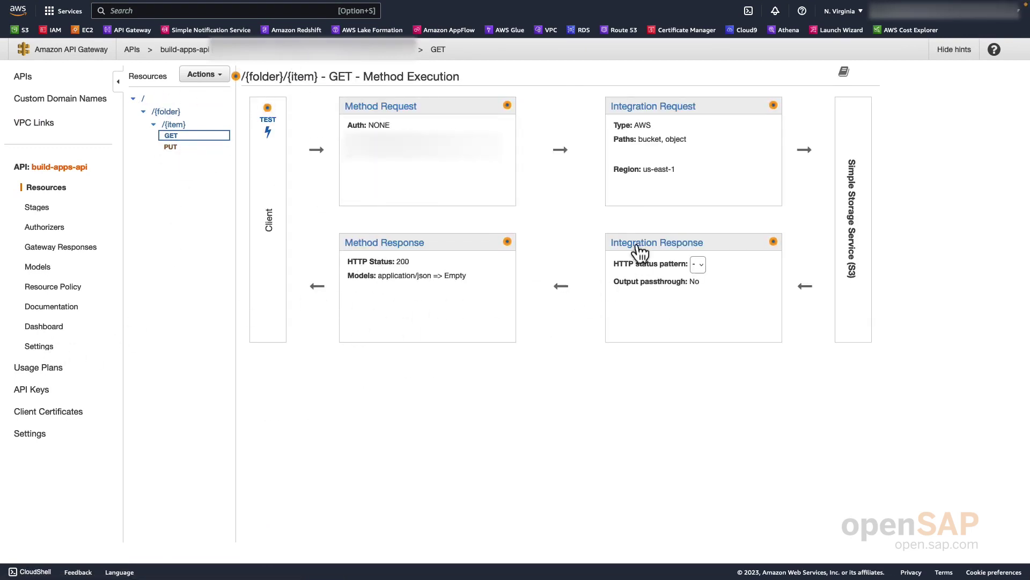
In the API's settings, add the binary media type application/pdf and save the changes.
click(39, 346)
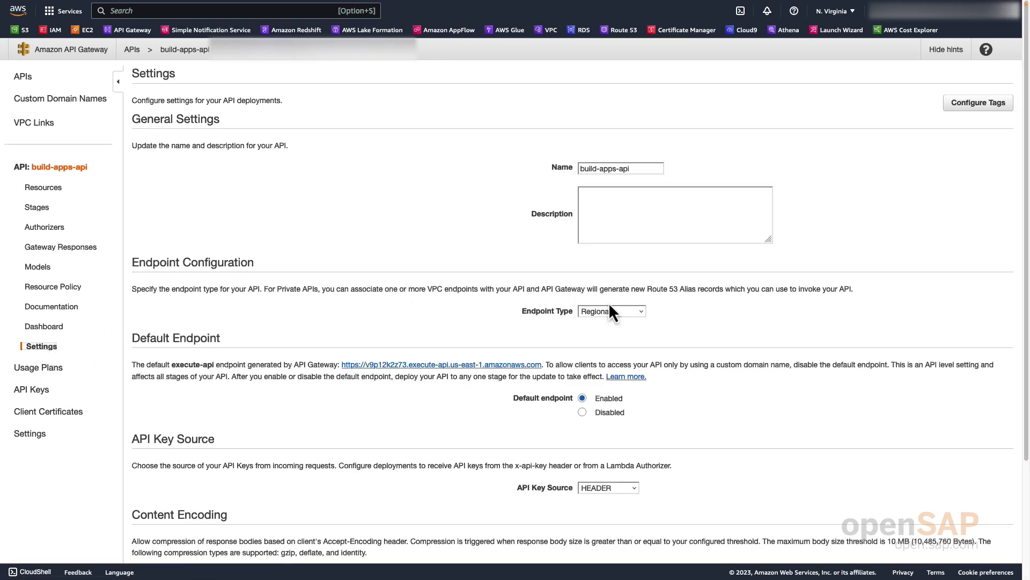
scroll(450, 359, down, 2)
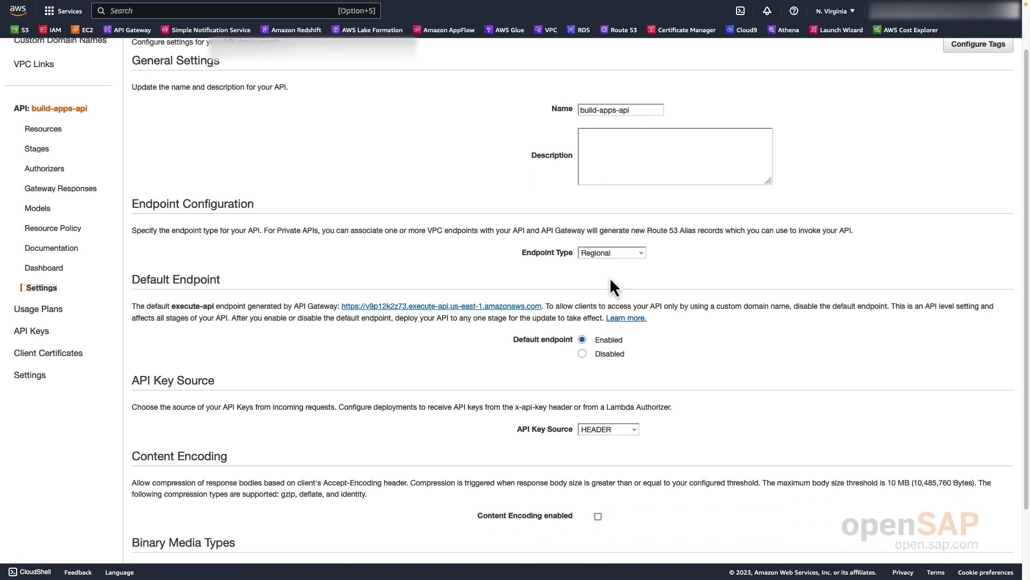
scroll(654, 267, down, 3)
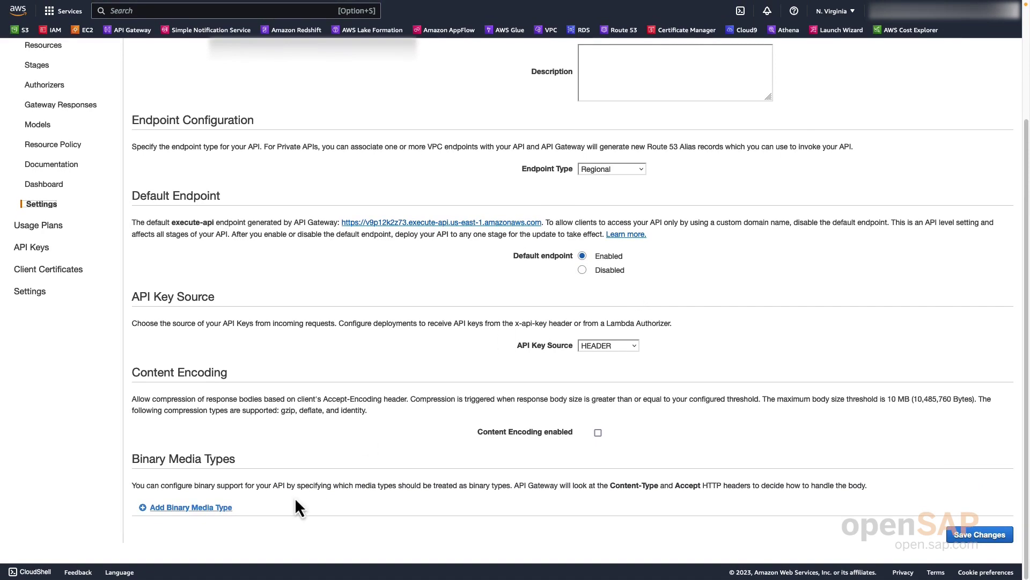
click(211, 507)
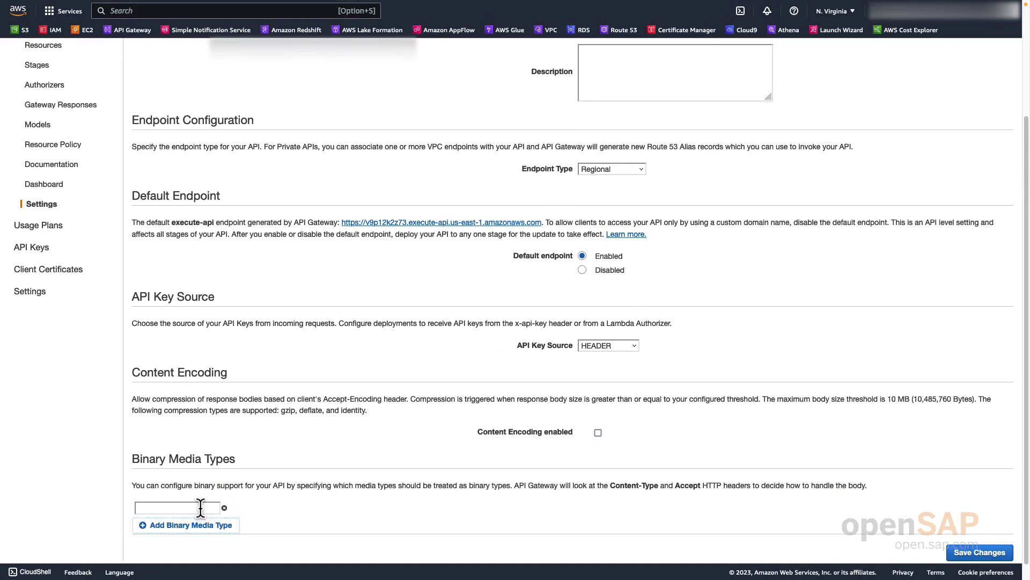
click(201, 507)
click(160, 508)
text(application/pdf)
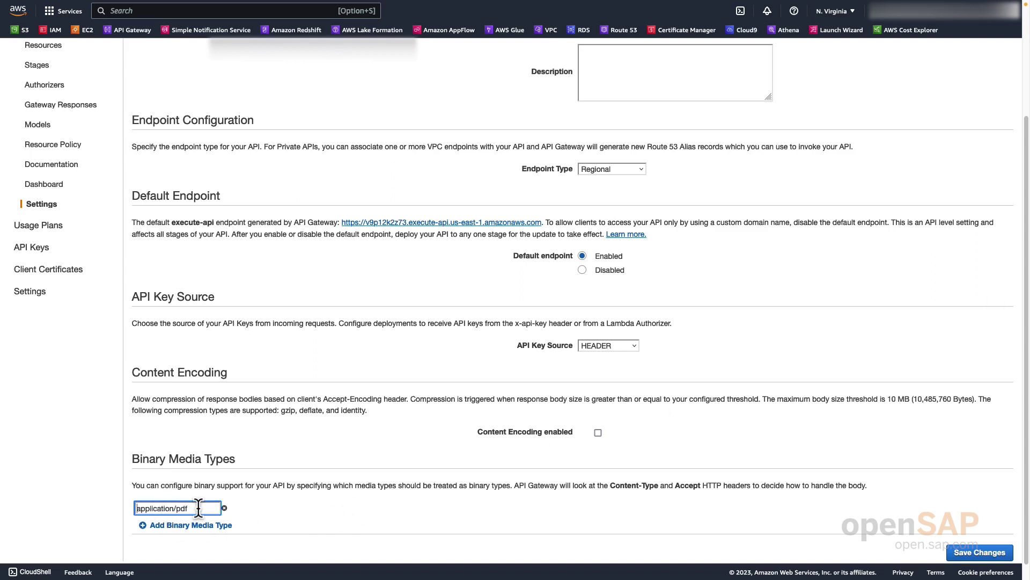
scroll(317, 459, down, 1)
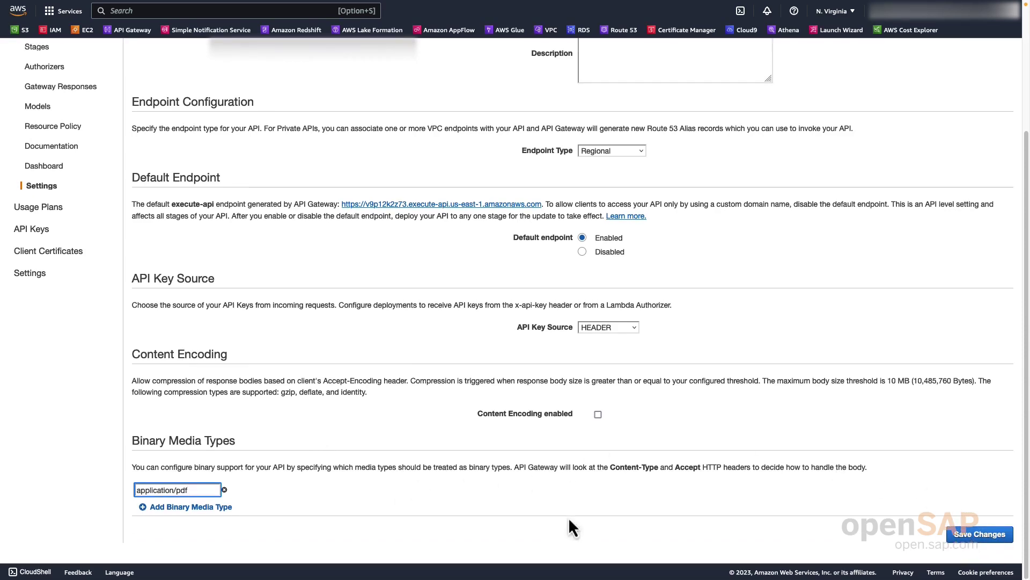
click(976, 534)
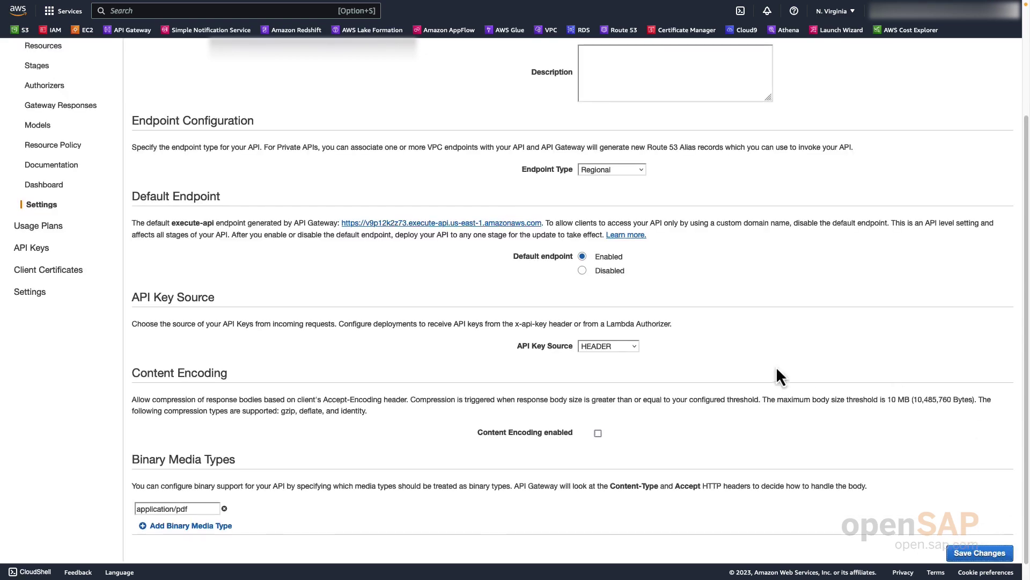
scroll(671, 357, up, 5)
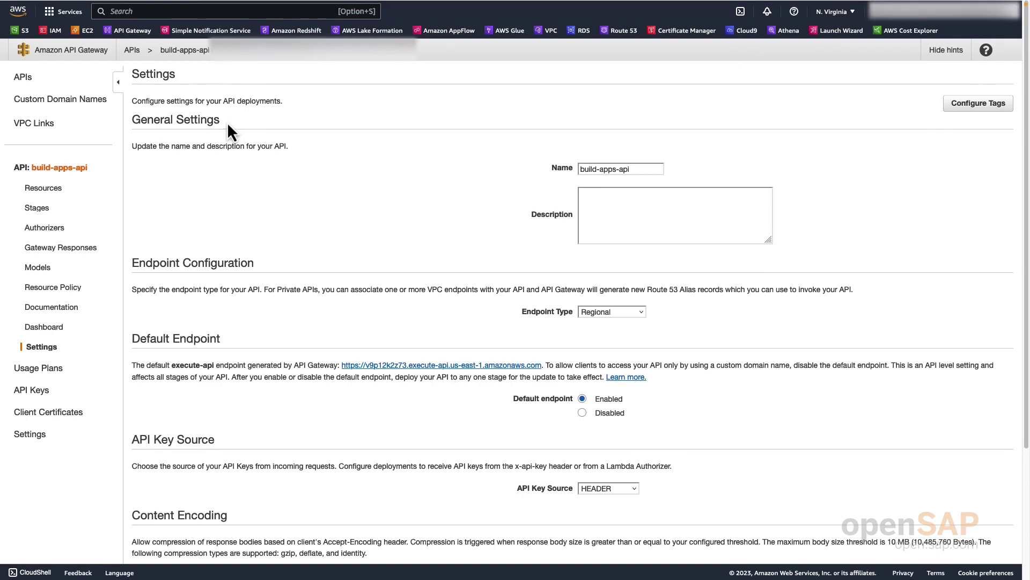
In the API's resources, set API Key Required to true in the PUT method request and return to the method execution overview.
click(53, 191)
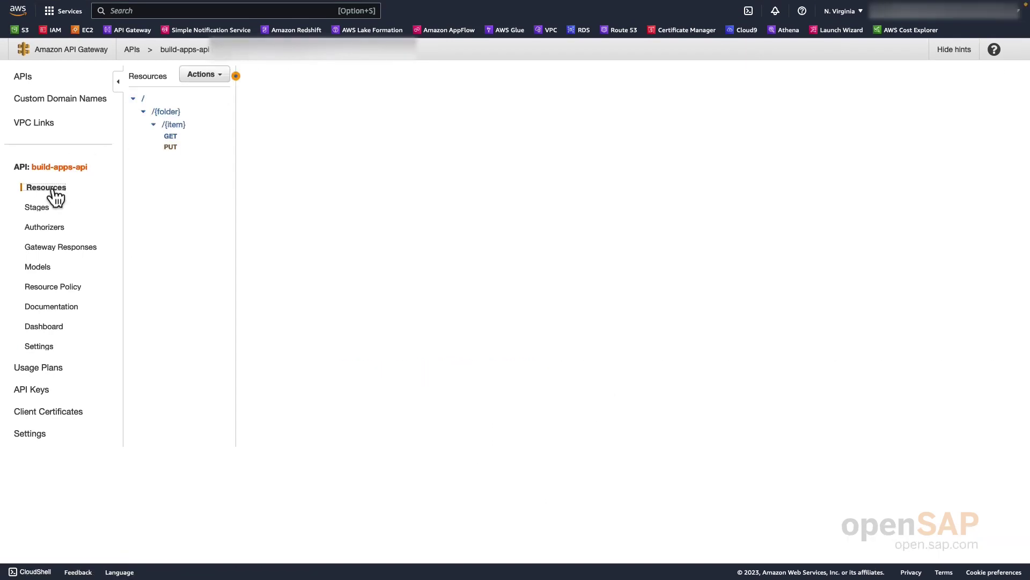
click(180, 137)
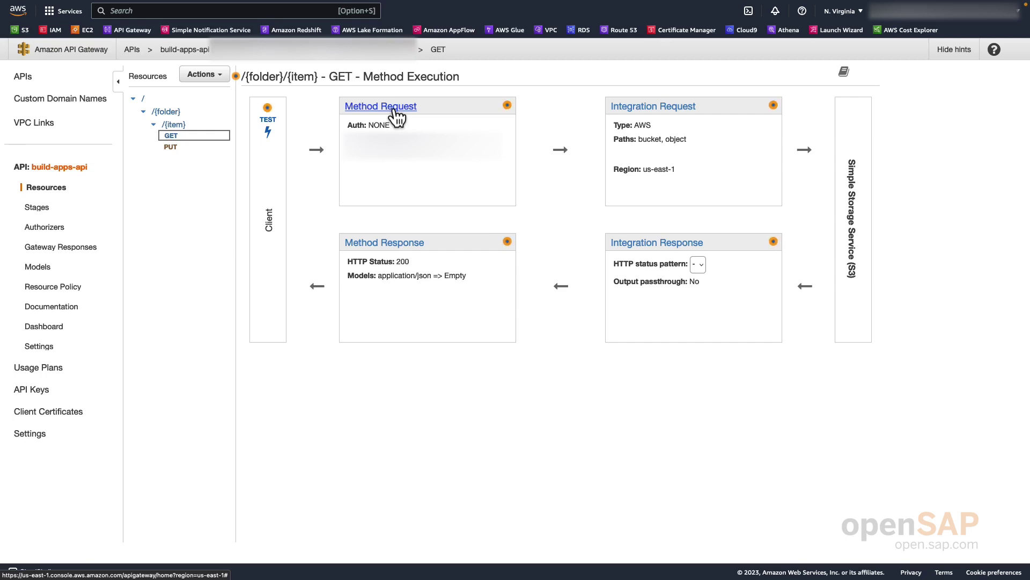
click(171, 147)
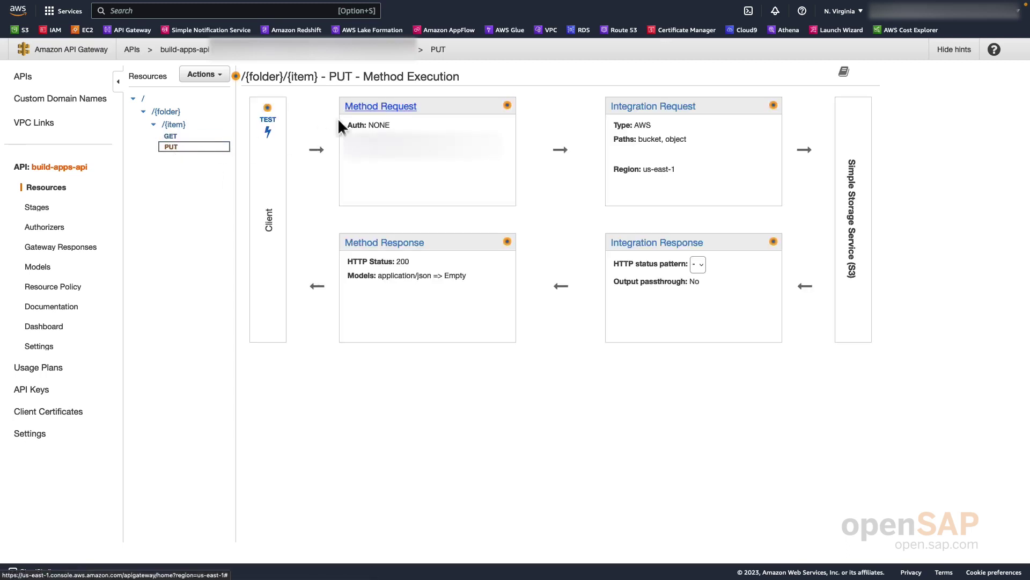
click(387, 106)
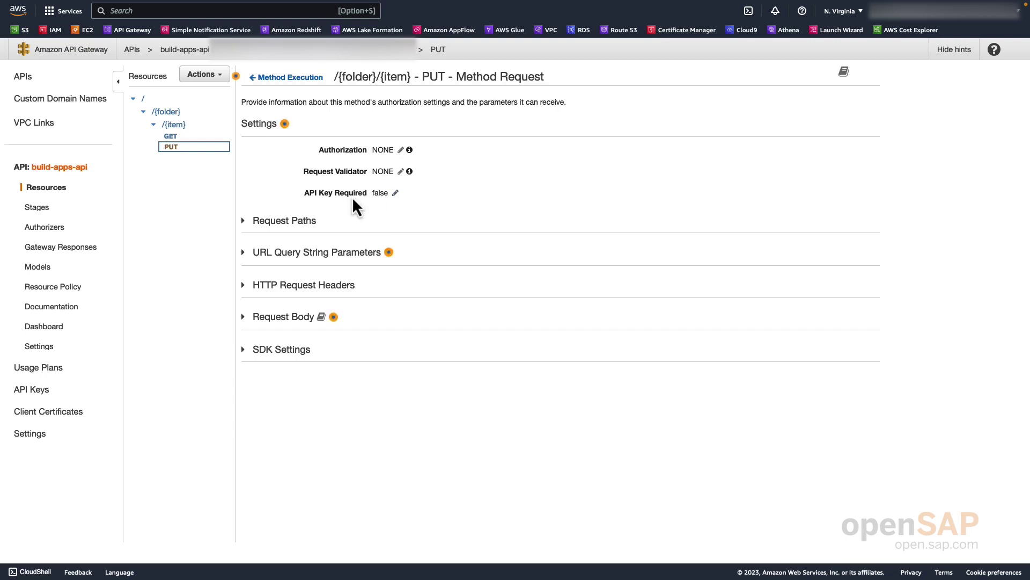
click(396, 194)
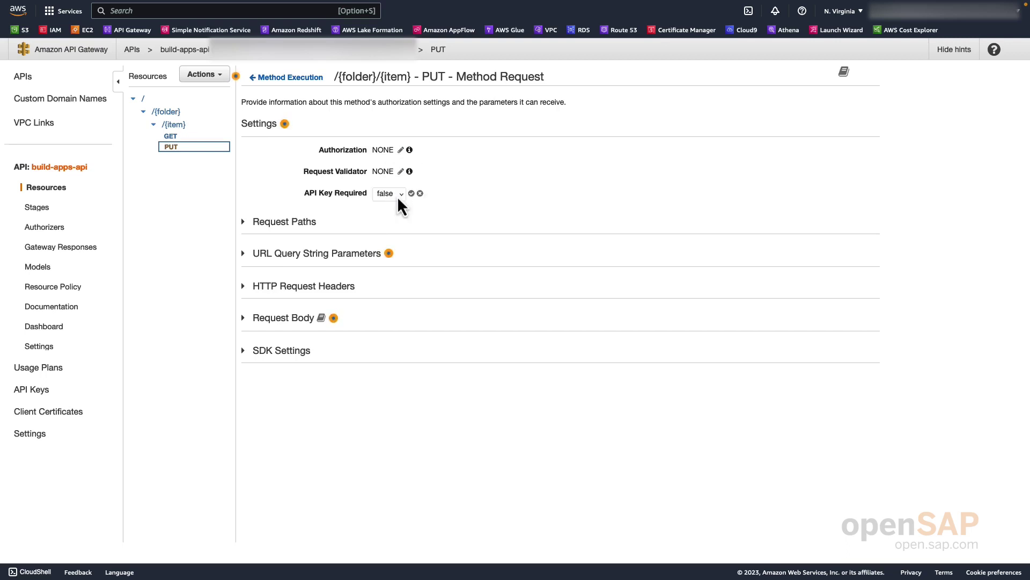
click(397, 197)
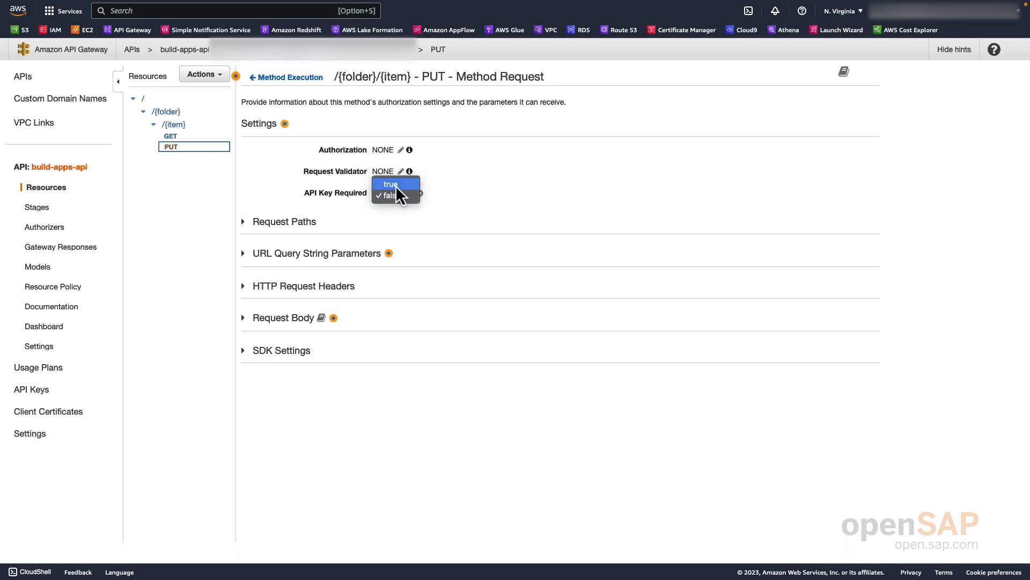
click(395, 186)
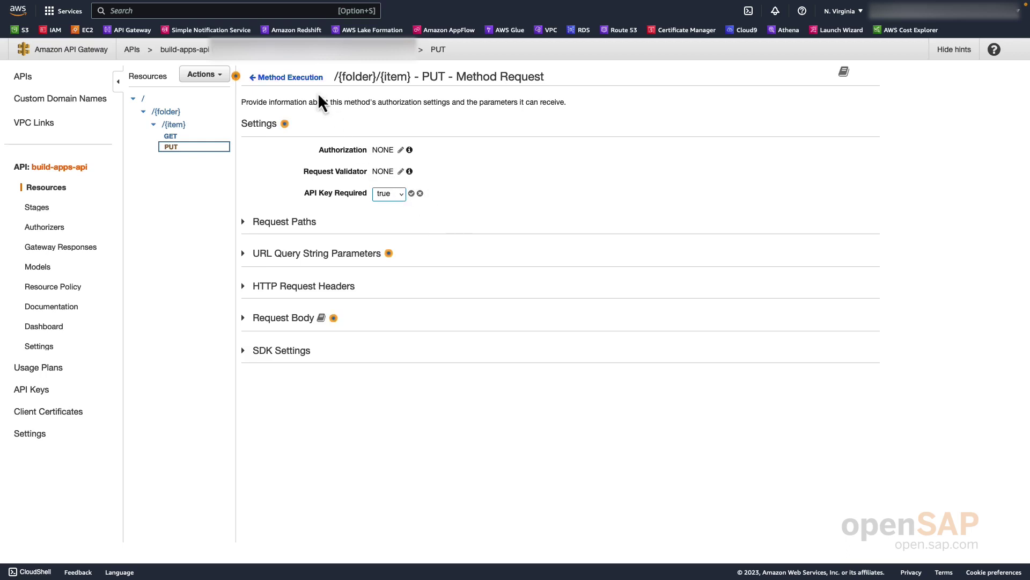
click(303, 77)
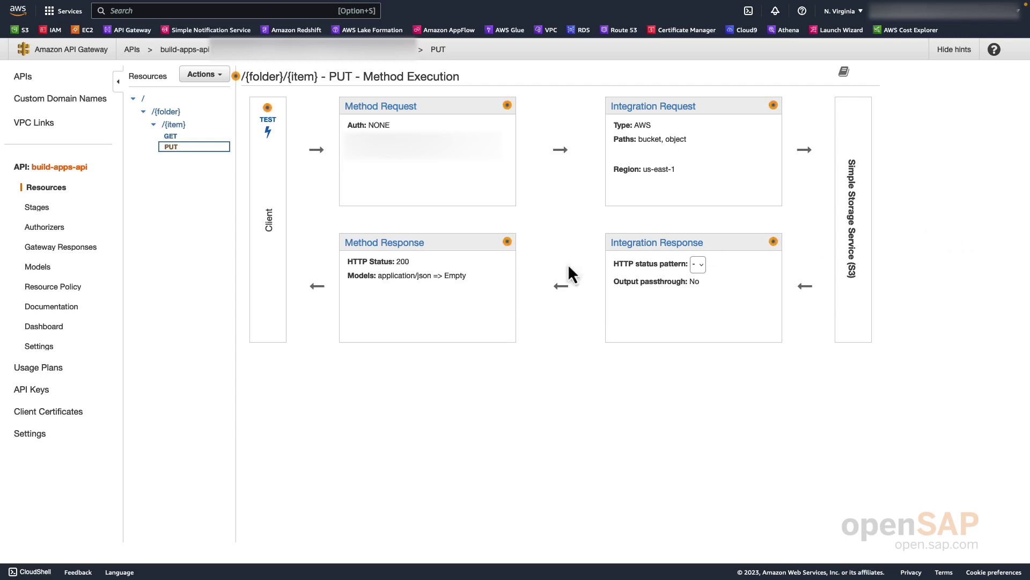
Deploy the API to a new stage named v1 with stage description Version 1 and deployment description Initial Deployment.
click(222, 76)
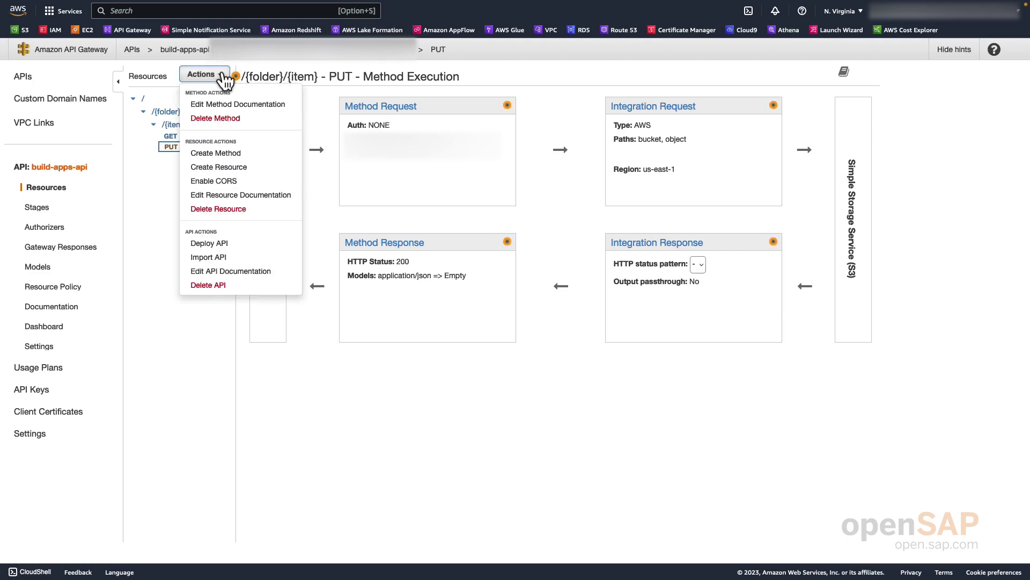
click(221, 245)
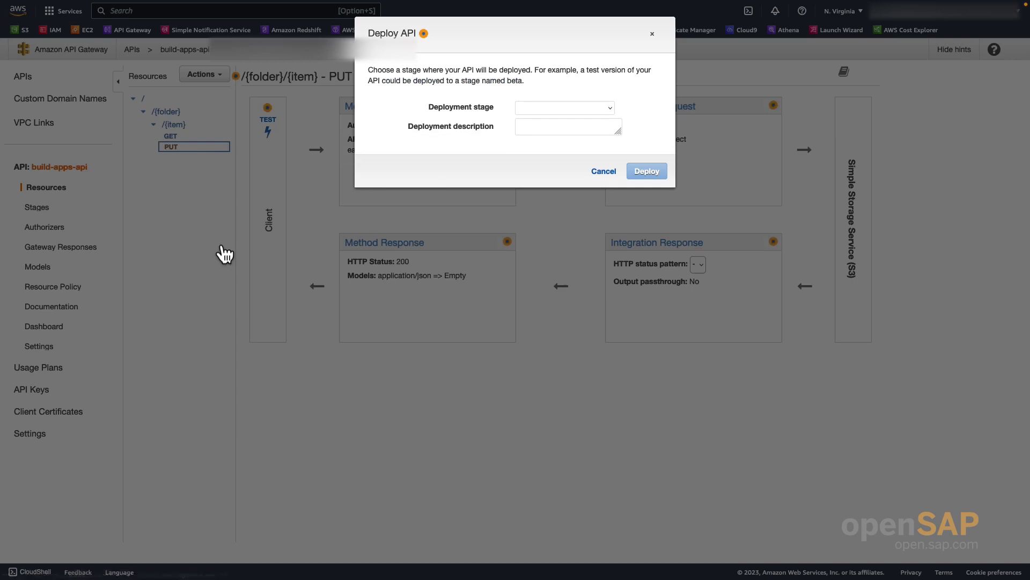
click(611, 110)
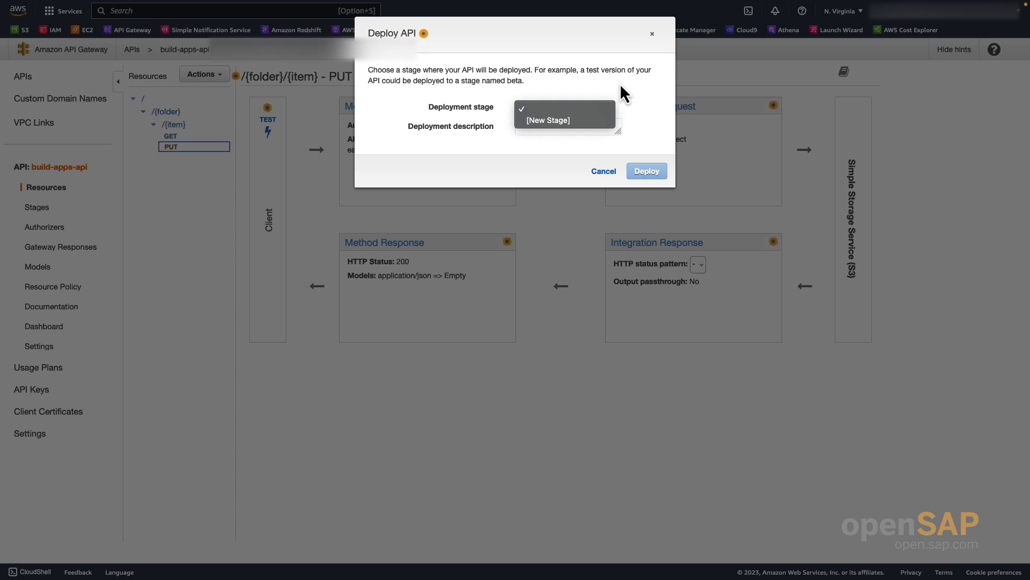
click(565, 121)
click(552, 127)
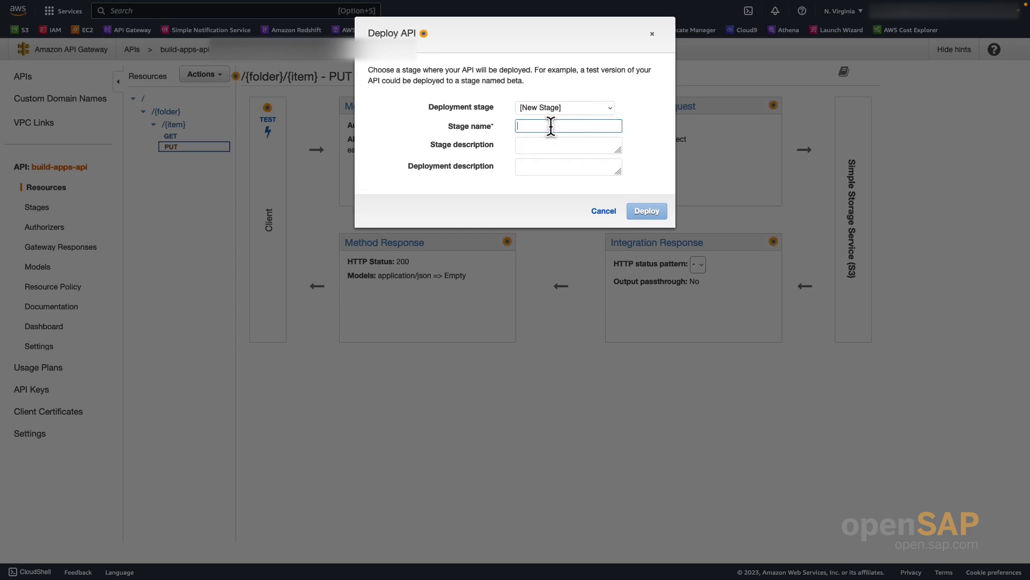
text(v1)
click(552, 146)
text(Version 1)
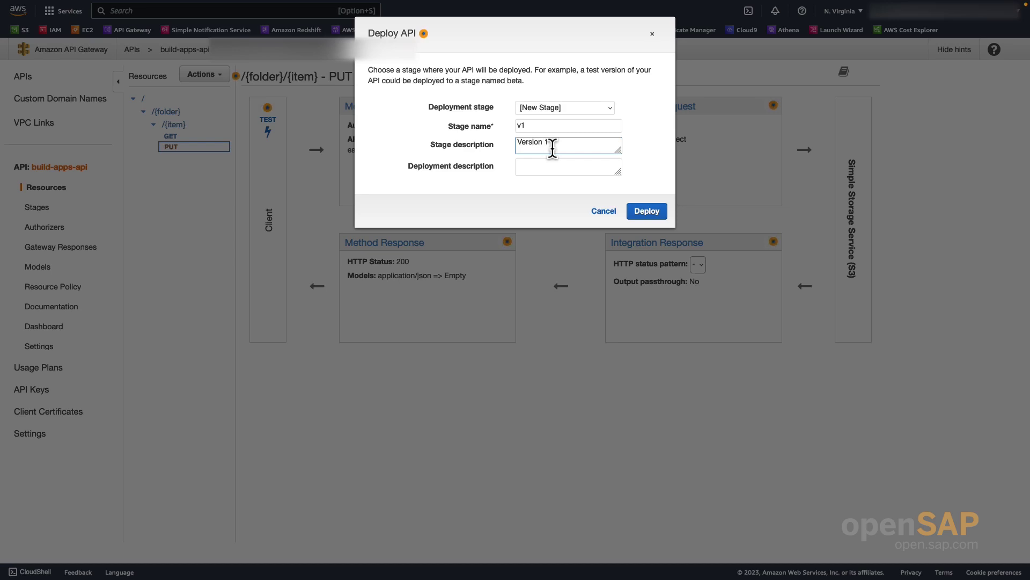
key(Tab)
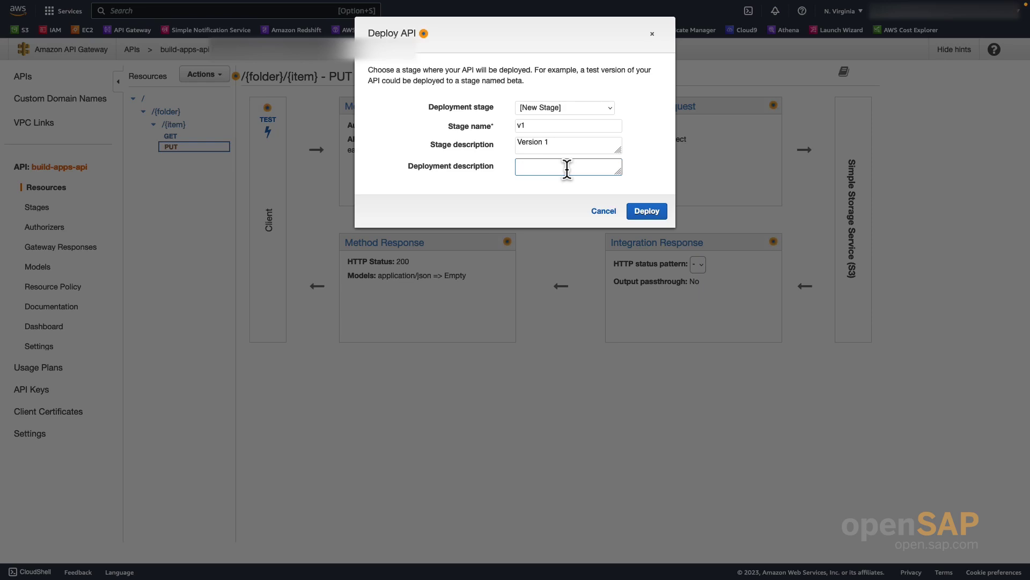
text(Initial Deplp)
text(yment)
click(654, 212)
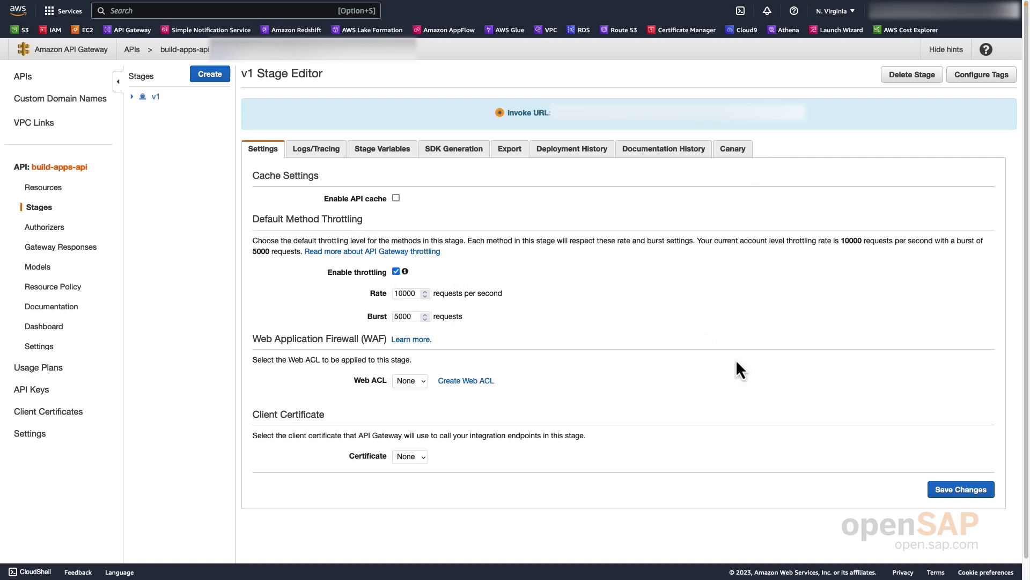
Save the v1 stage's settings with the default throttling and no web ACL or client certificate.
click(971, 490)
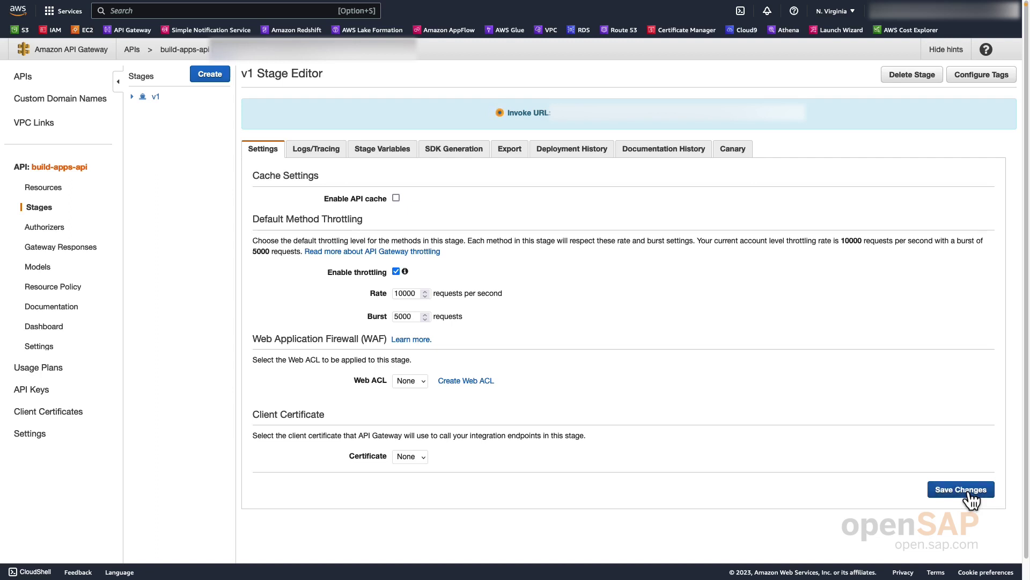
click(971, 491)
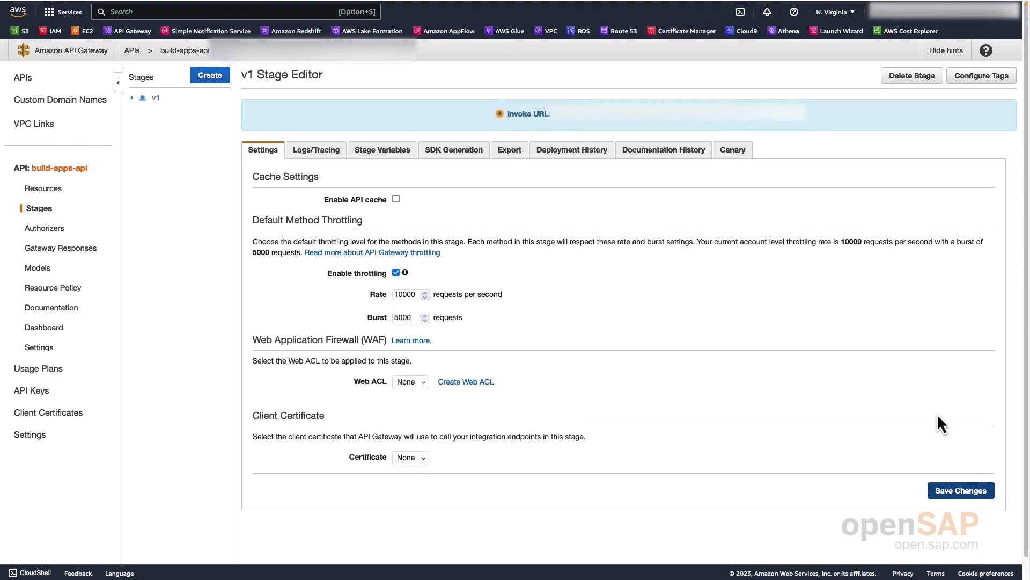
scroll(937, 424, down, 2)
scroll(937, 424, up, 2)
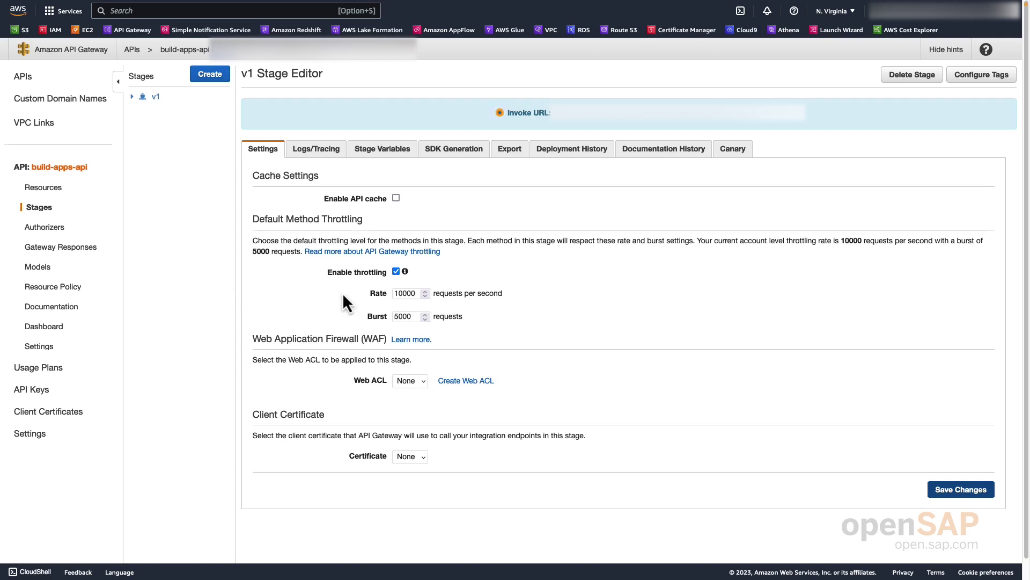
Start a usage plan named build-api-plan with throttling and quota disabled, and continue to its associated API stages.
click(54, 369)
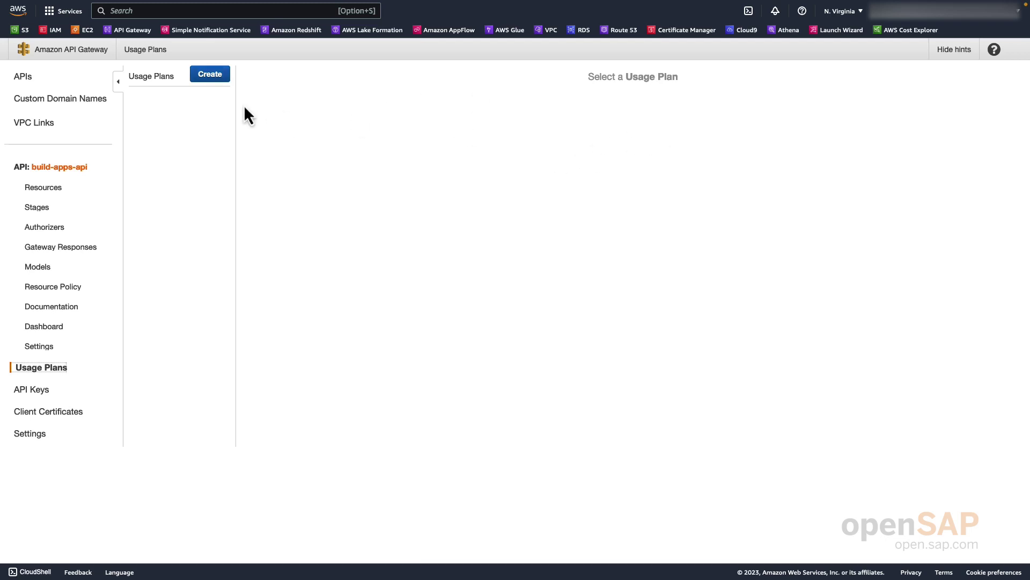
click(217, 79)
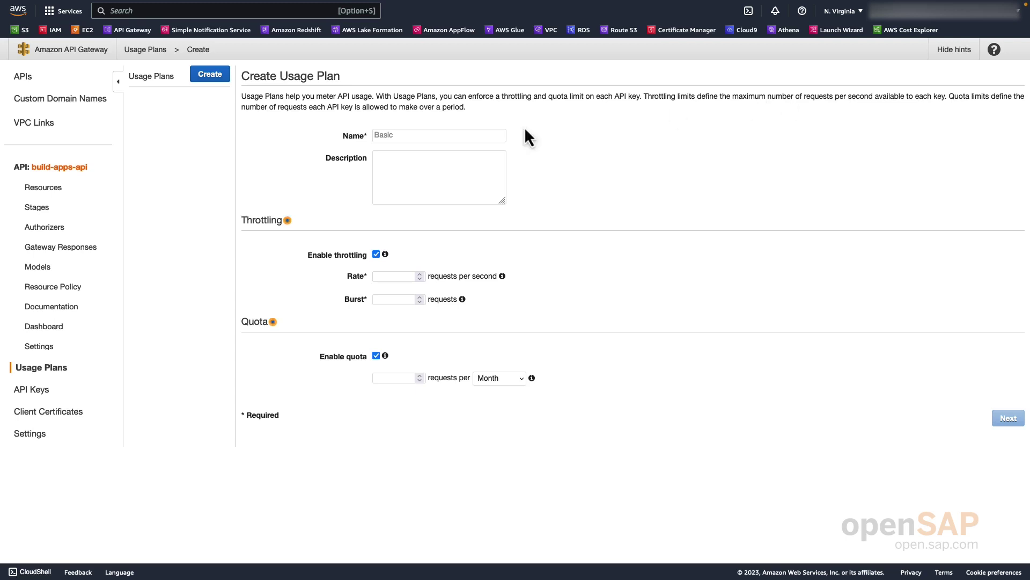
click(385, 134)
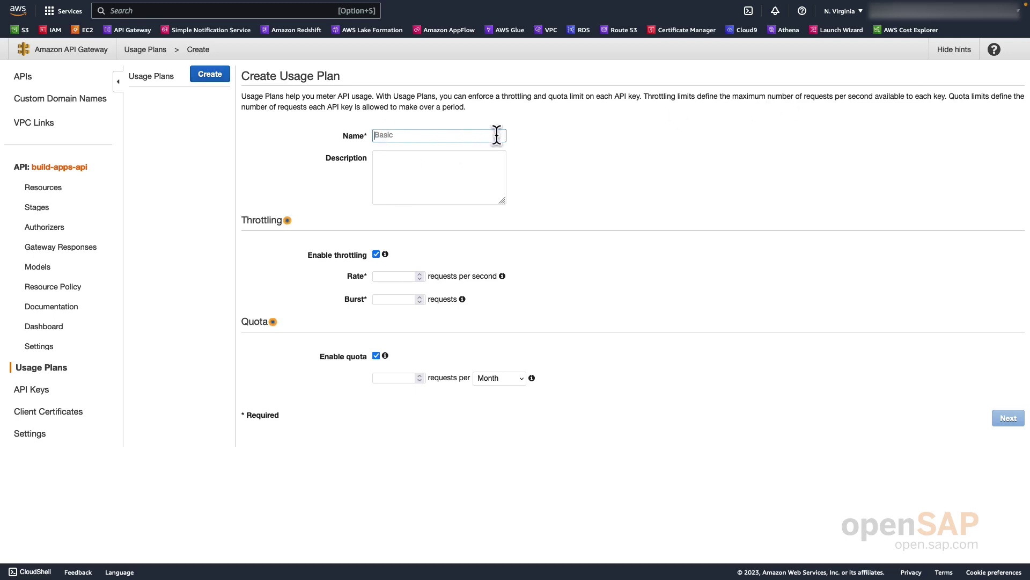
text(build-api-plan)
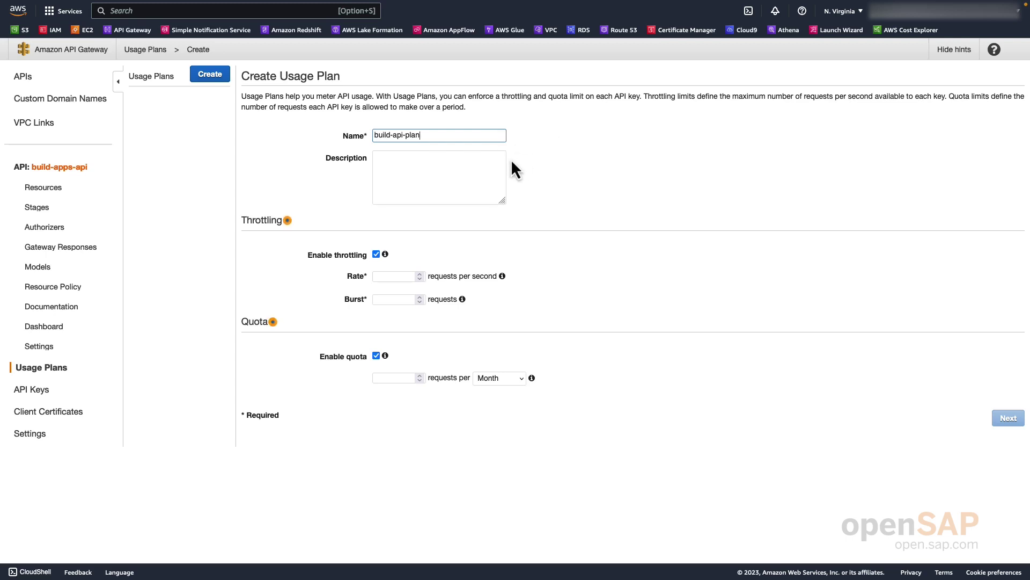
click(375, 254)
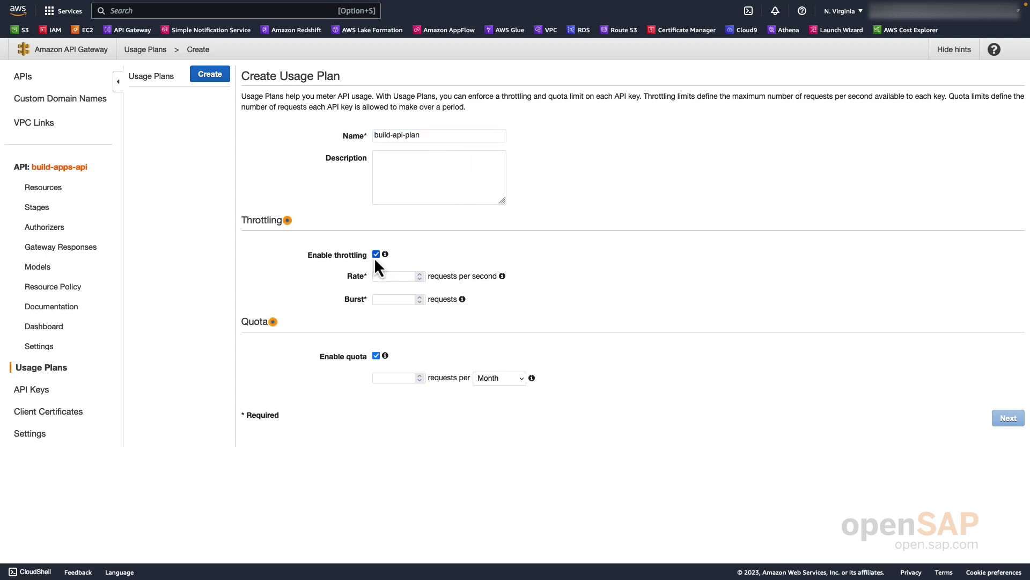
click(377, 348)
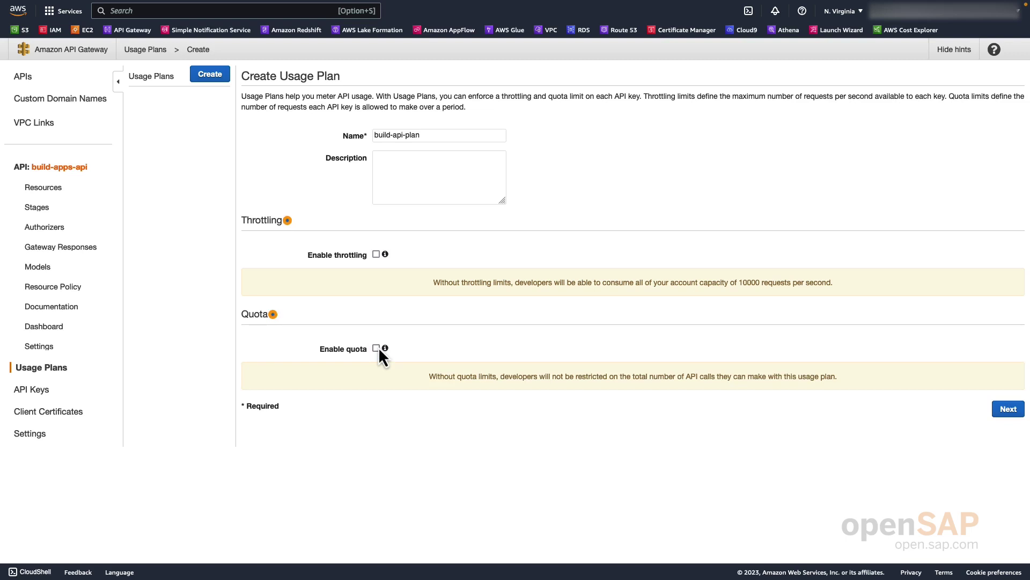
click(1009, 409)
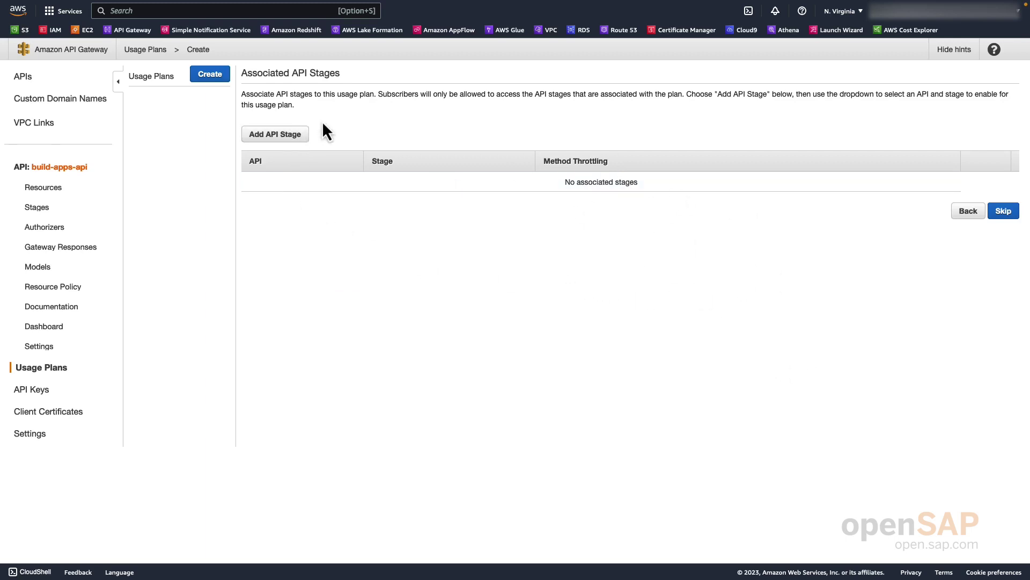
Associate stage v1 of build-apps-api with the usage plan and continue to the plan's API keys.
click(272, 139)
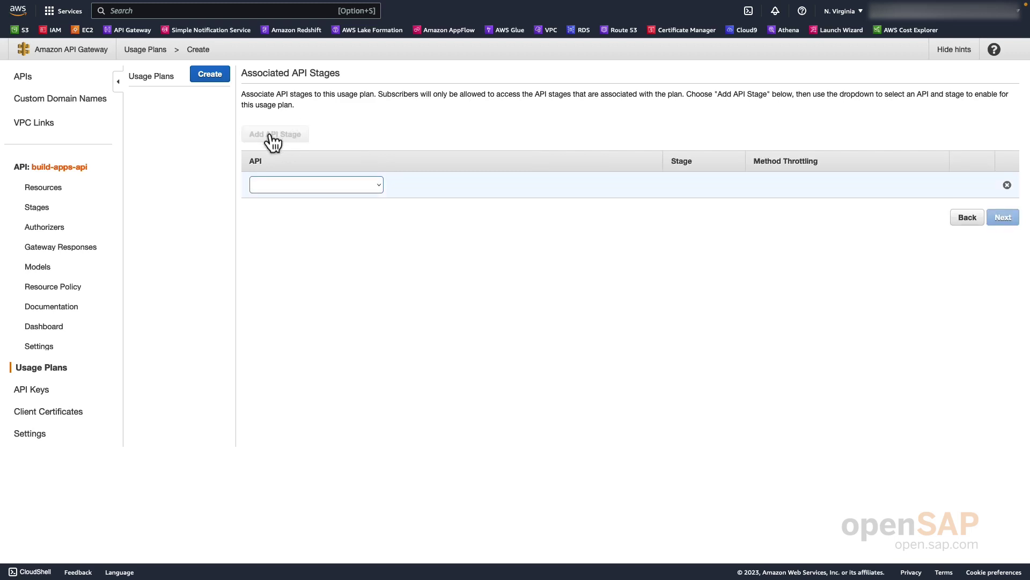
click(375, 186)
click(349, 198)
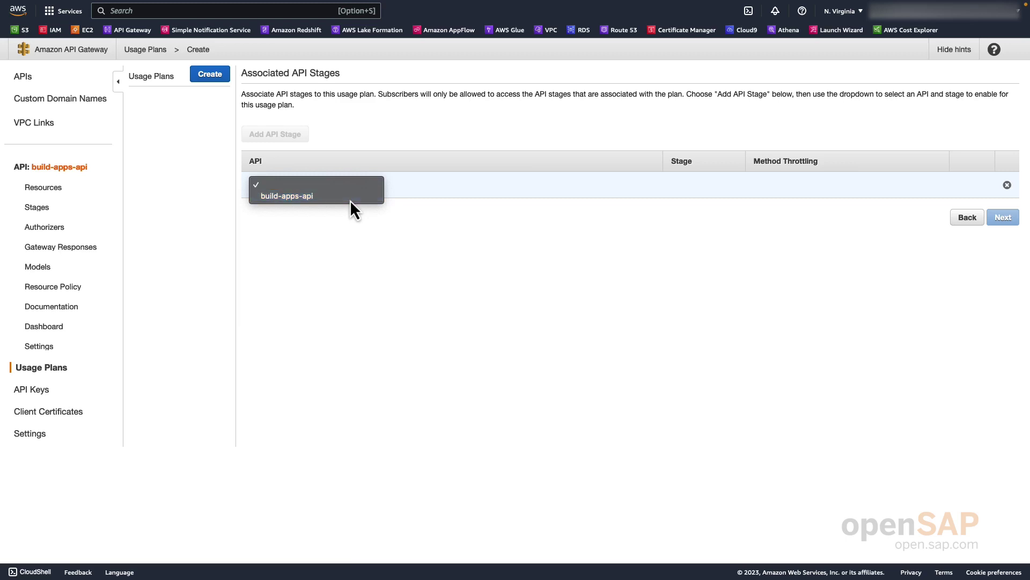
click(662, 188)
click(617, 196)
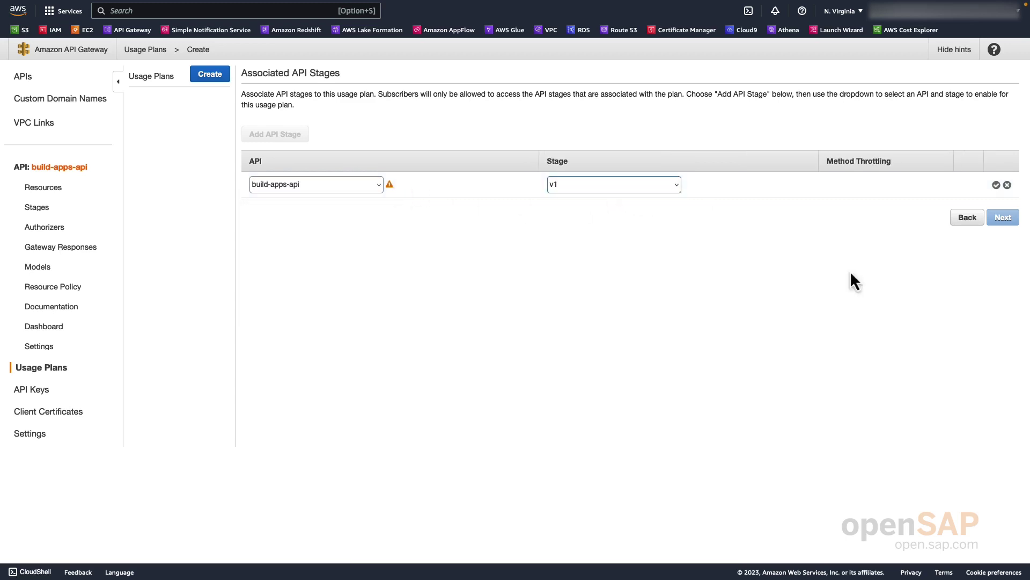
click(996, 185)
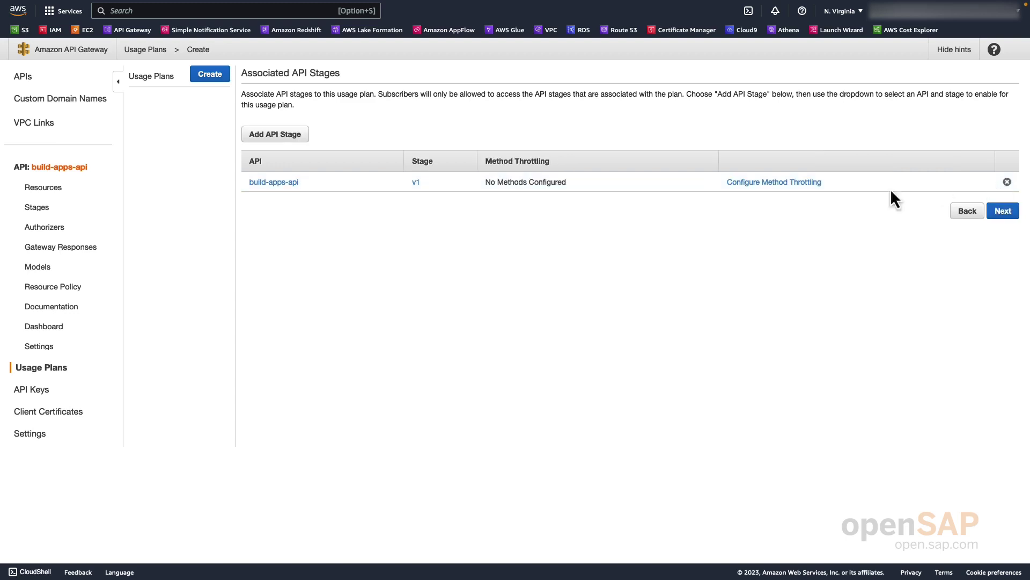
click(1004, 213)
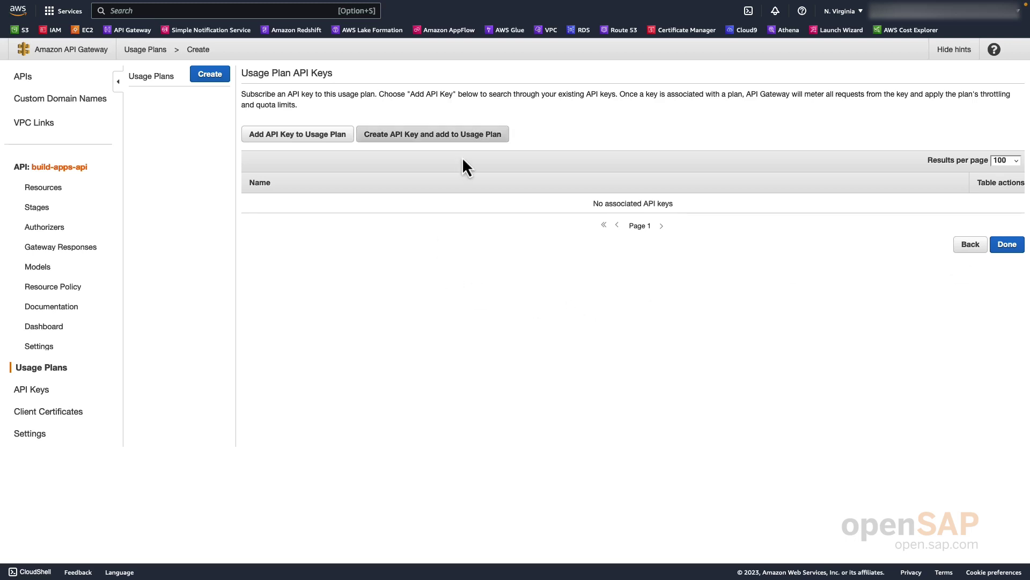
Create an auto-generated API key named build-api-key in the usage plan, complete the plan, and open the key from its API key list.
click(427, 144)
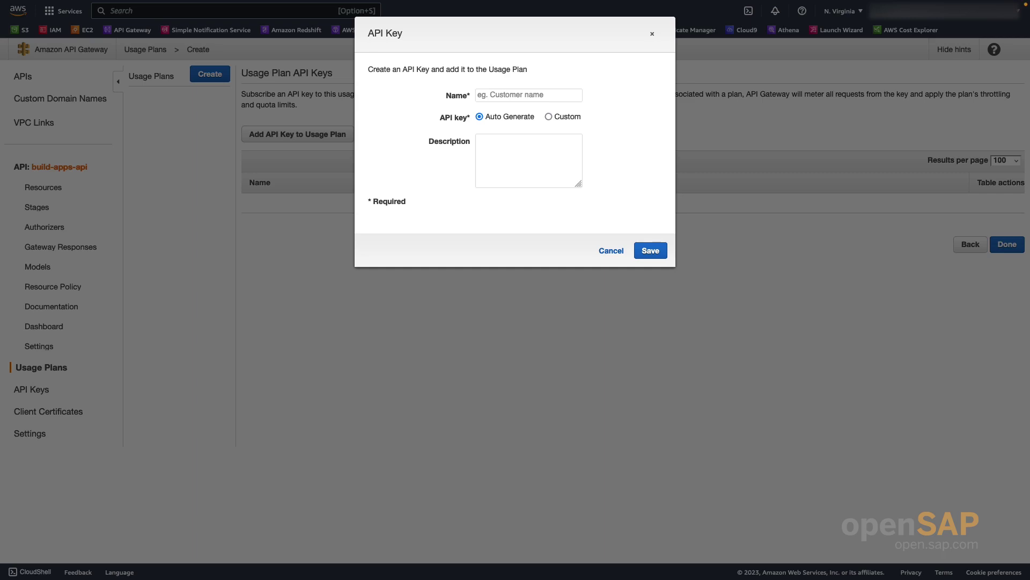
click(490, 93)
key(super+v)
click(663, 252)
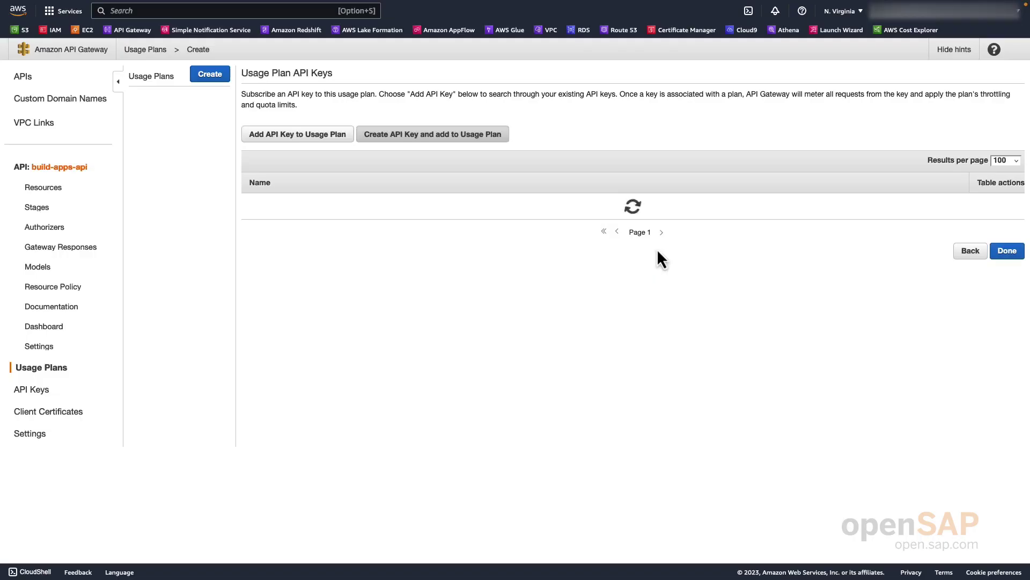
click(1007, 245)
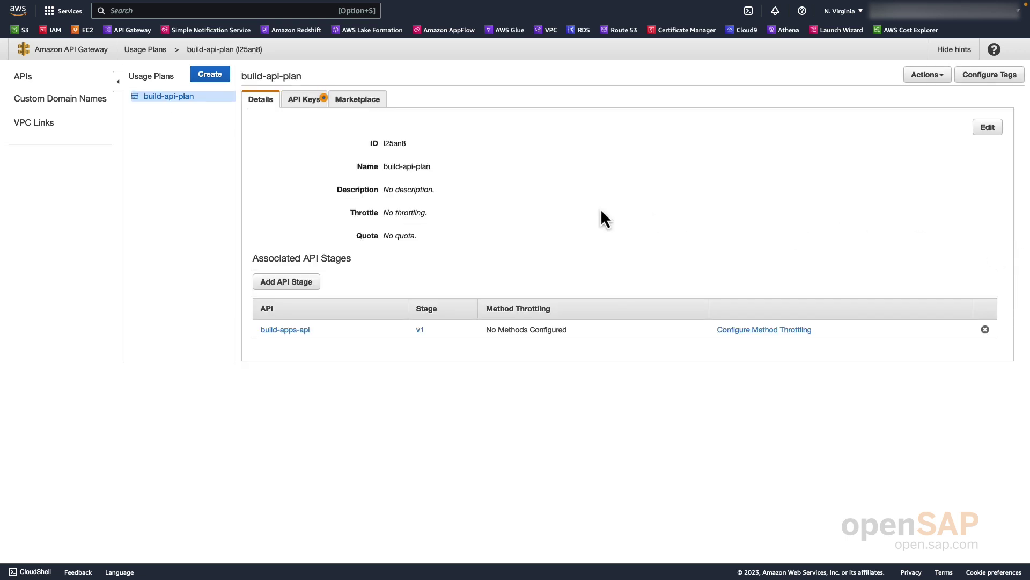
click(315, 109)
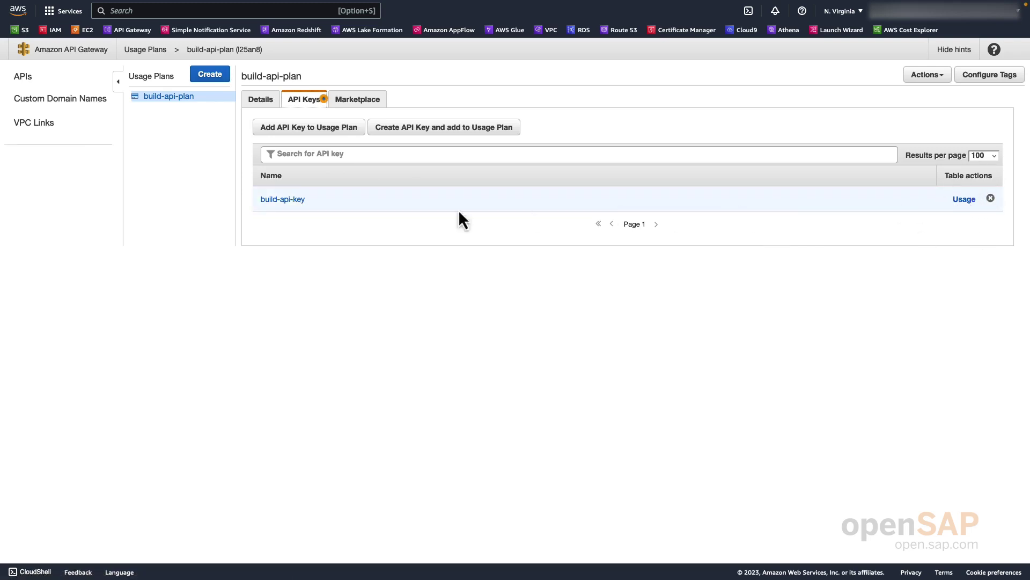
click(284, 199)
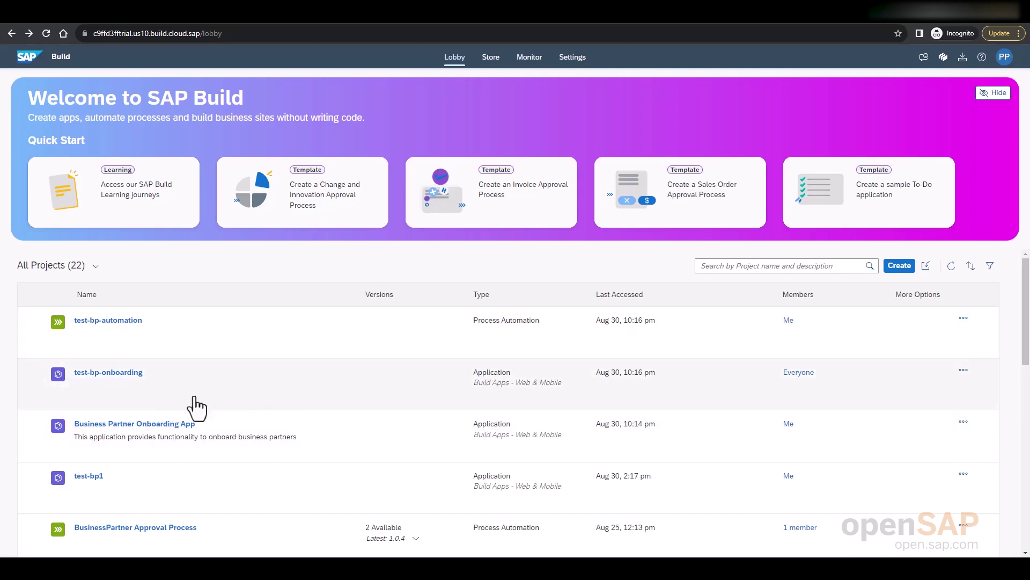
Open the Business Partner Onboarding App in SAP Build and examine its page variables fileupload, s3apikey and uploadUrl.
click(156, 423)
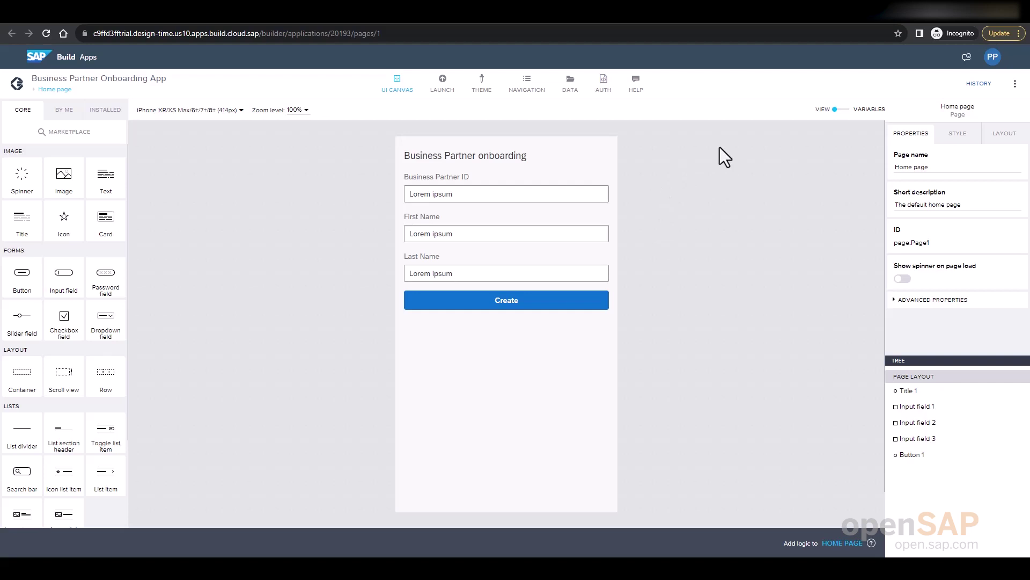
click(842, 110)
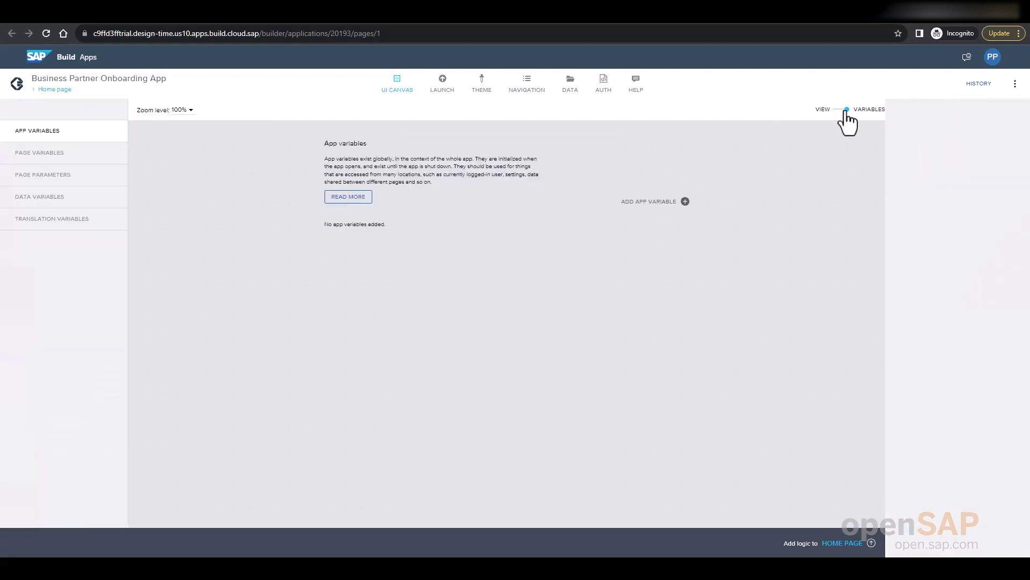
click(78, 155)
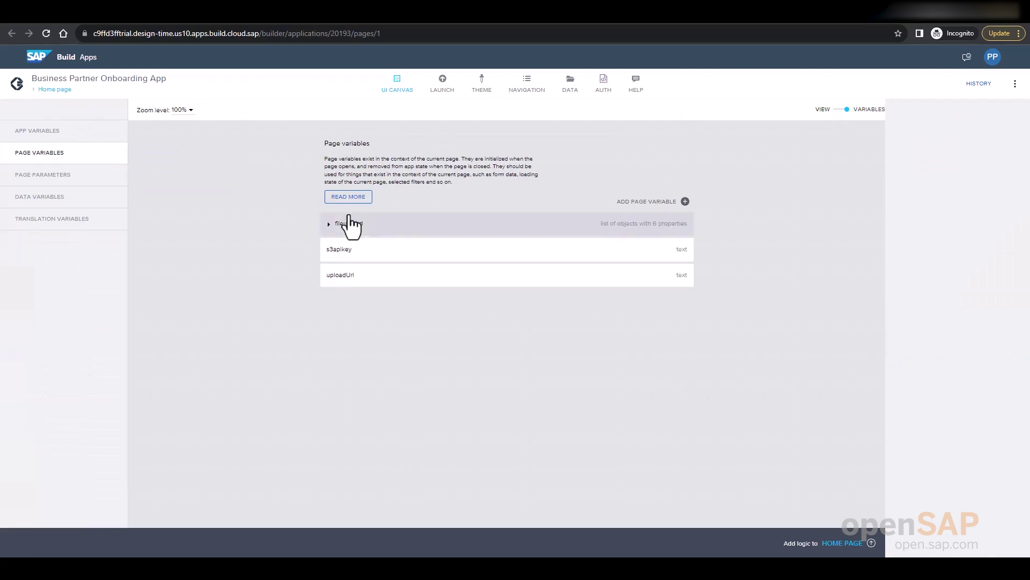
click(329, 224)
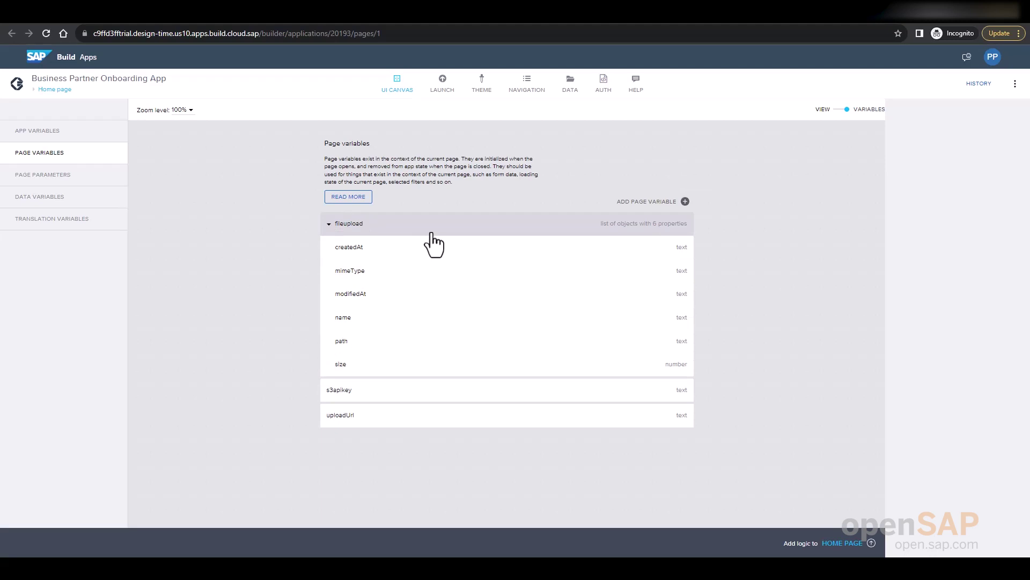
click(396, 390)
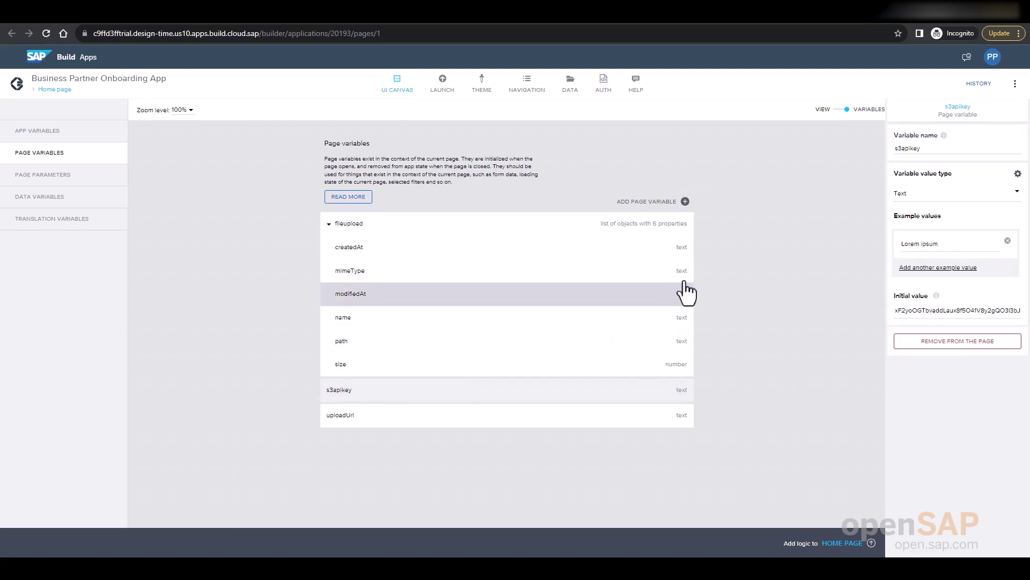
click(908, 310)
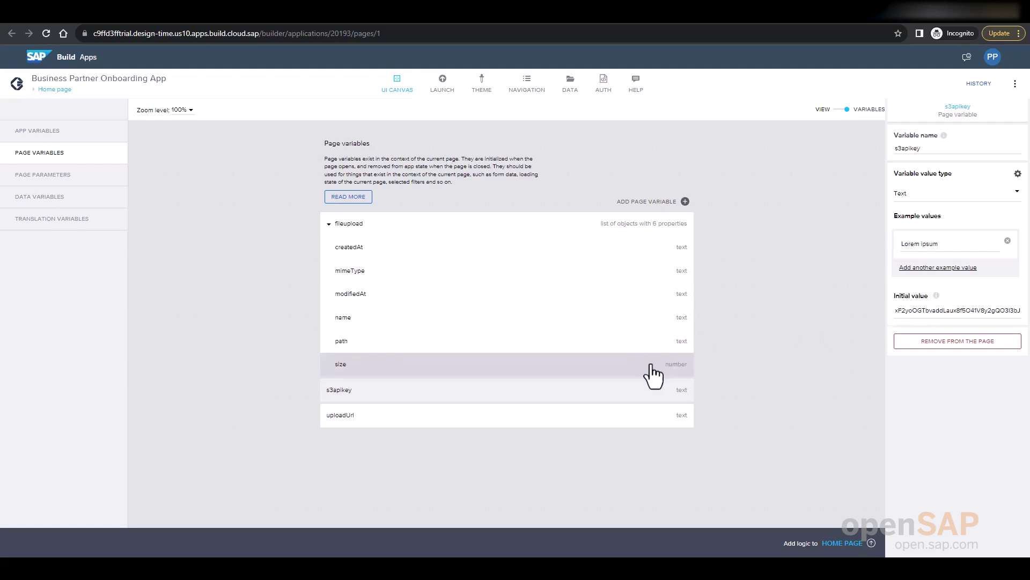
click(481, 424)
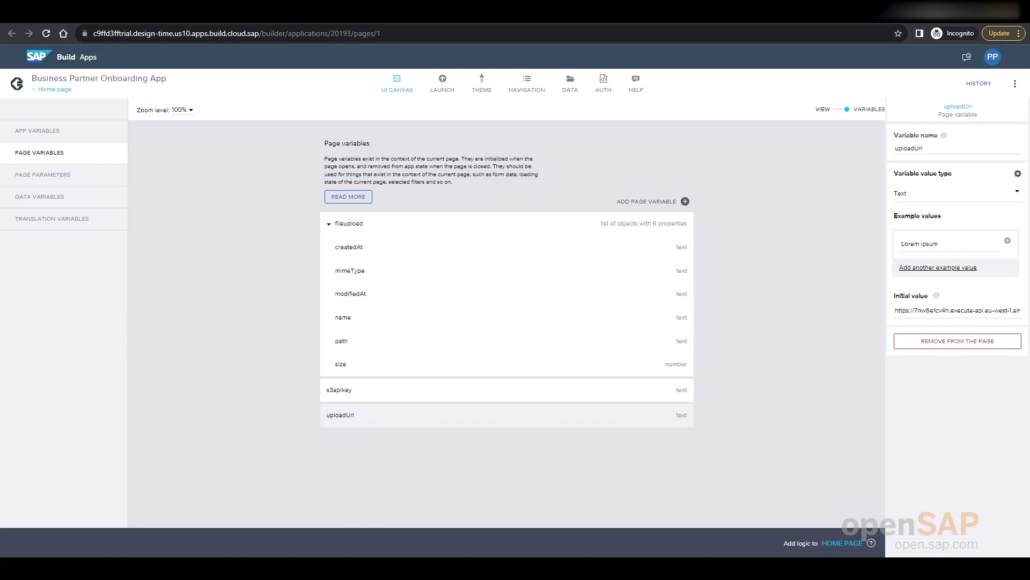
Add a button labelled Select Document between the Last Name field and the Create button, styled as Secondary Button.
click(835, 110)
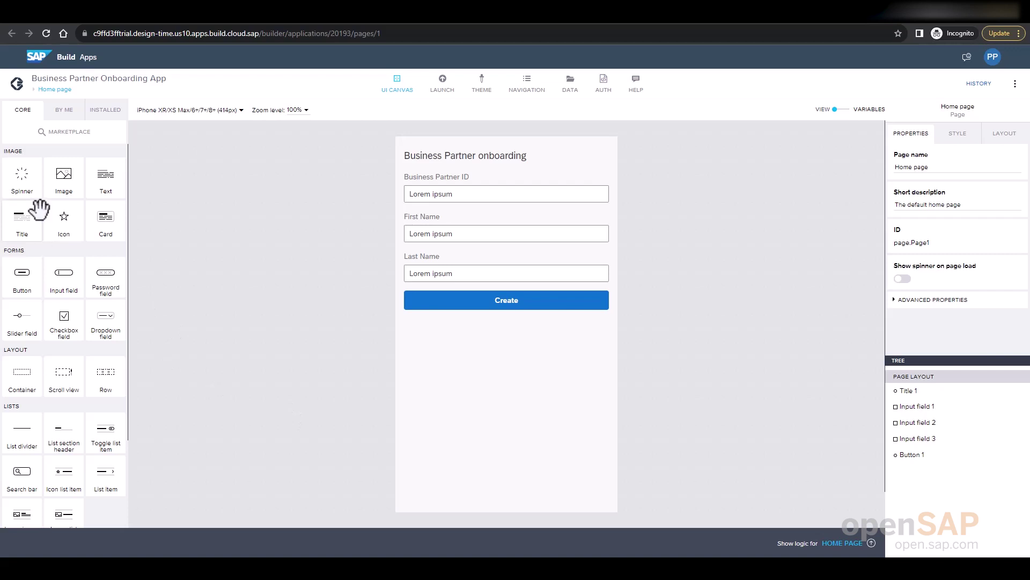
drag(22, 275, 460, 292)
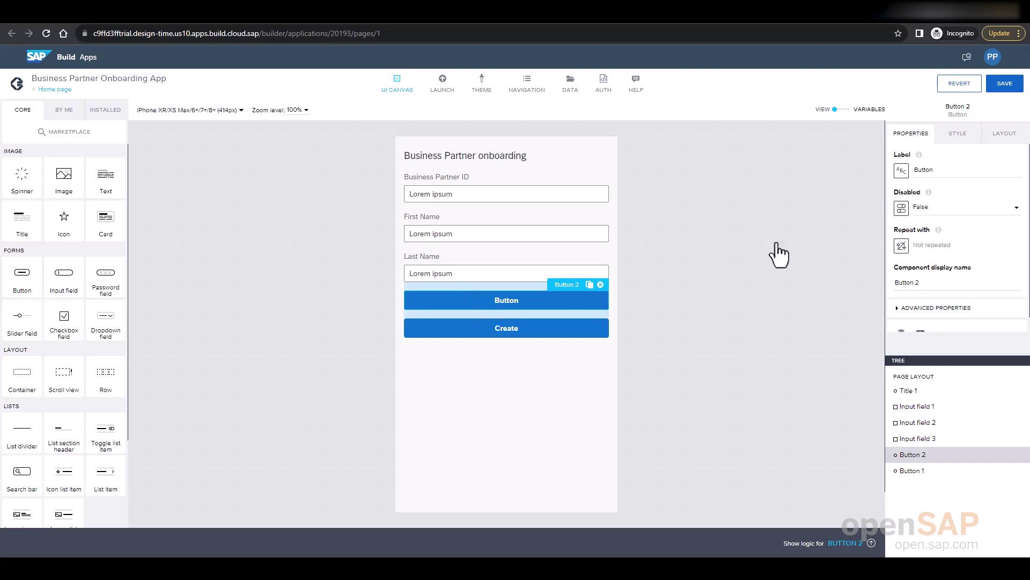
click(932, 169)
double_click(928, 169)
text(Se)
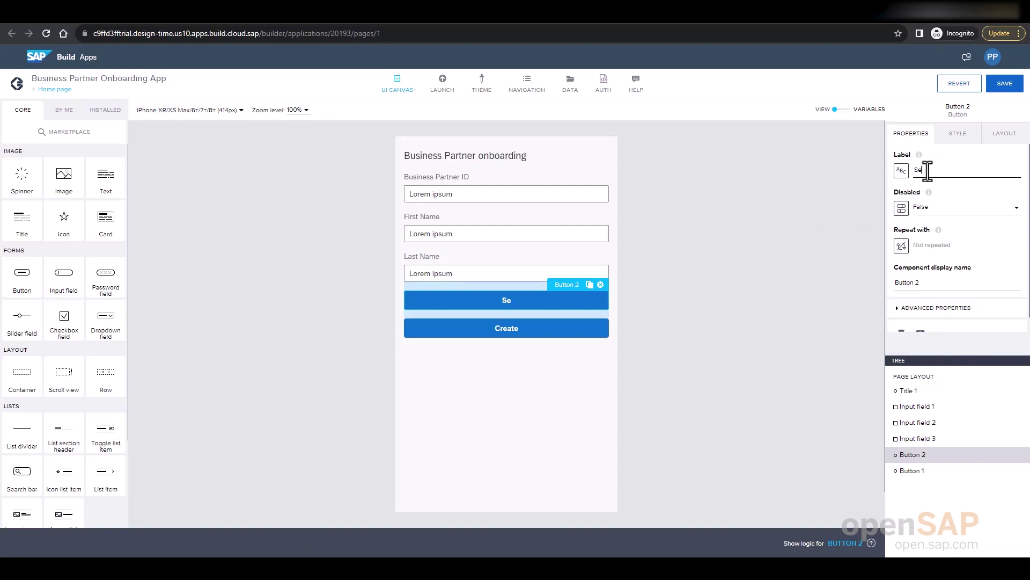
text(lect Documenr)
click(959, 140)
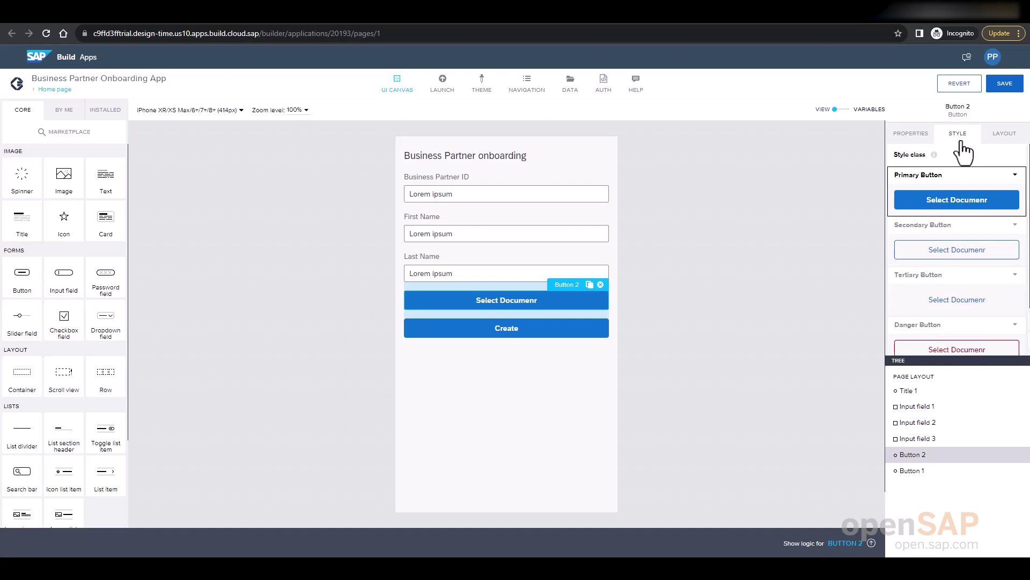
click(933, 250)
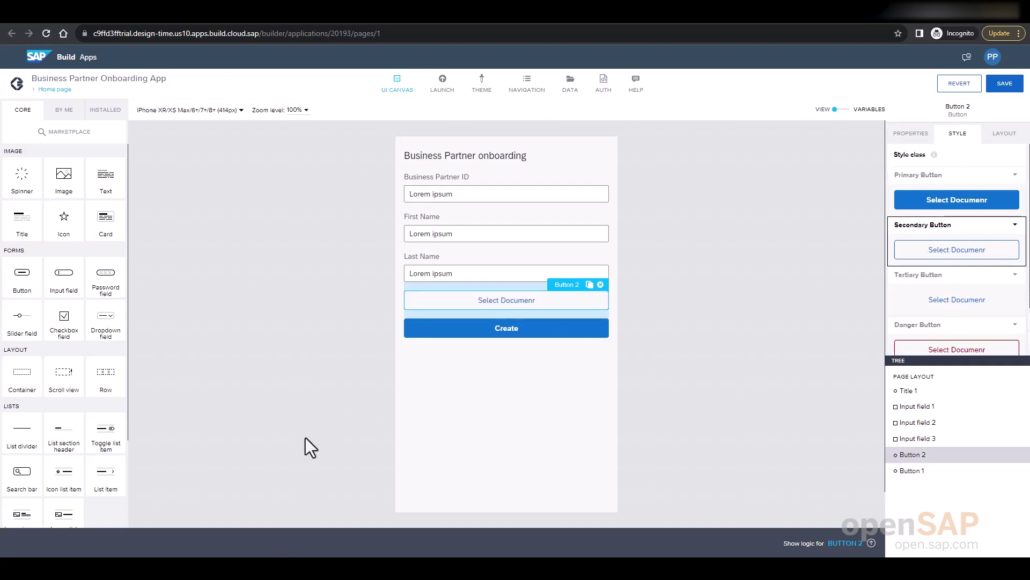
Open the Select Document button's logic and install the Pick files flow function from the marketplace.
click(852, 543)
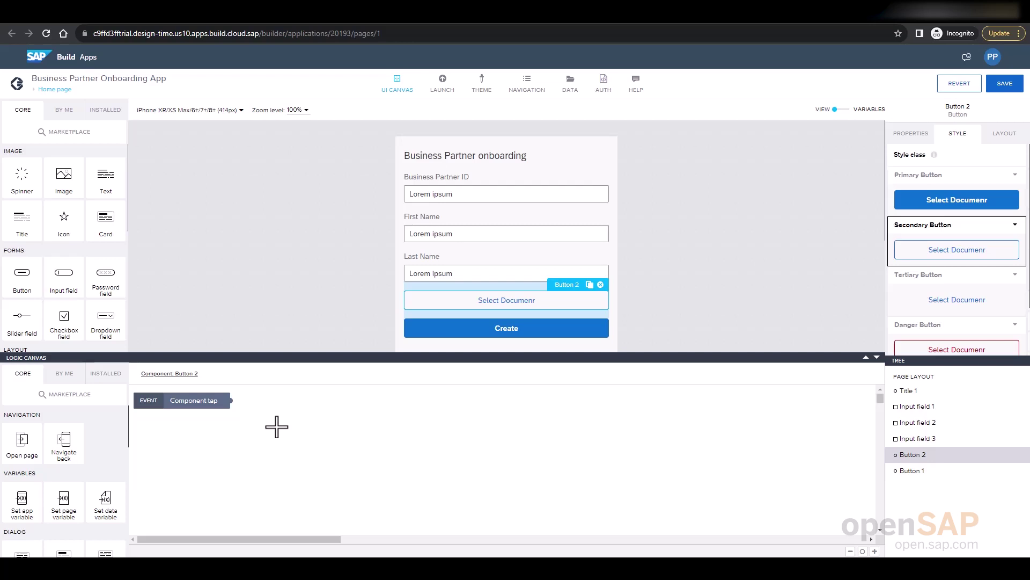
click(102, 375)
click(80, 399)
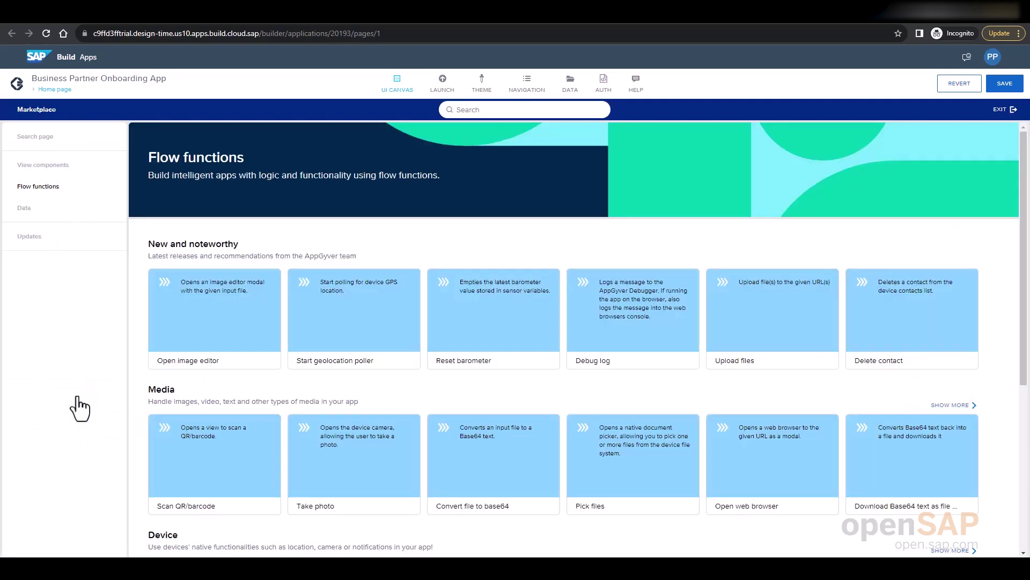
click(516, 110)
text(pi)
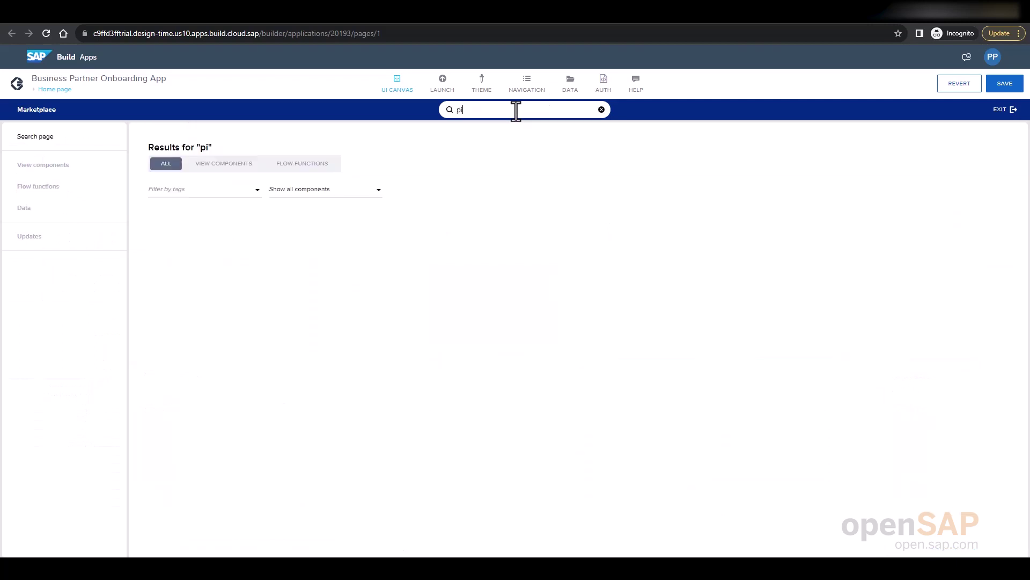
text(ck files)
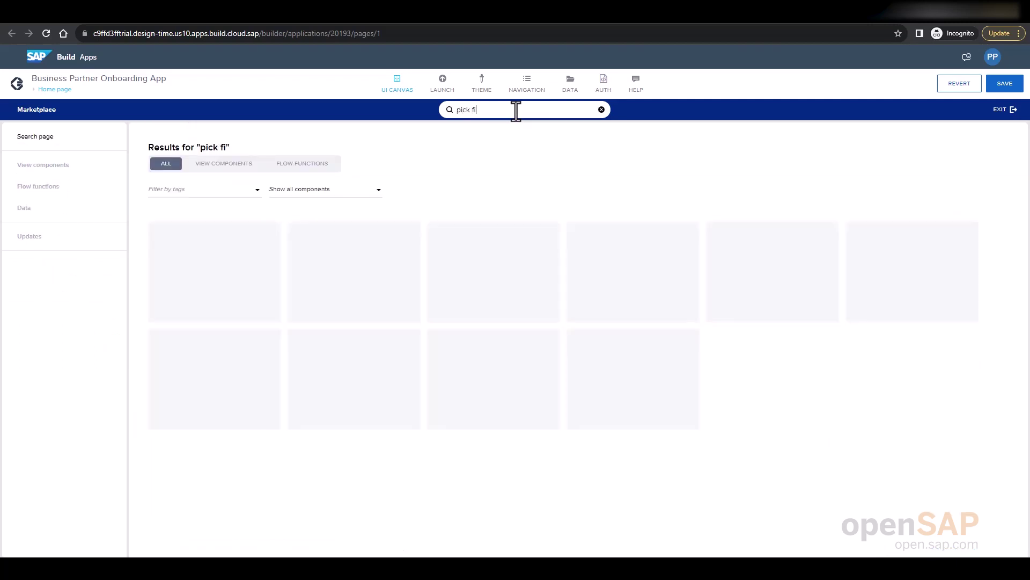
click(228, 288)
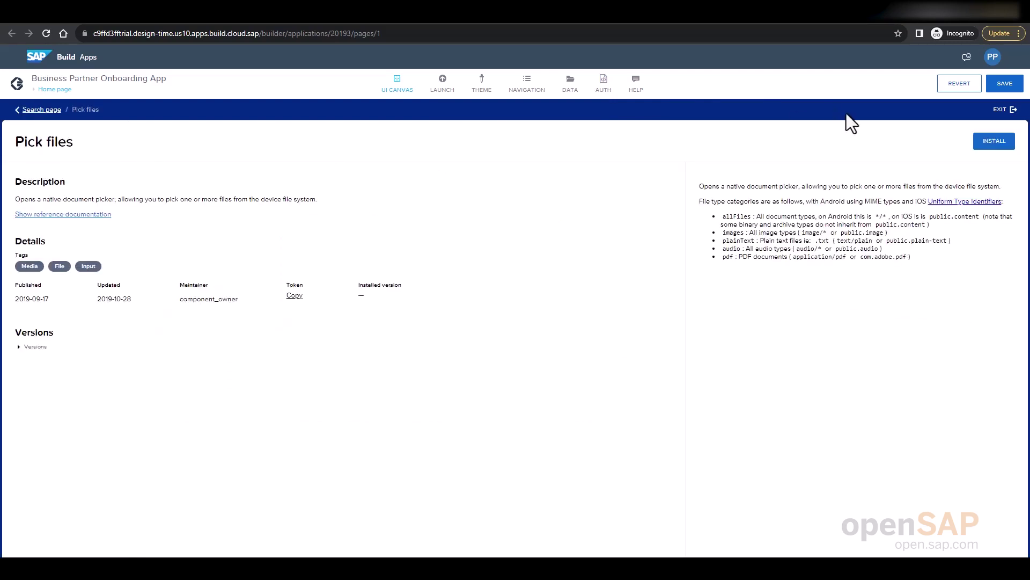
click(994, 142)
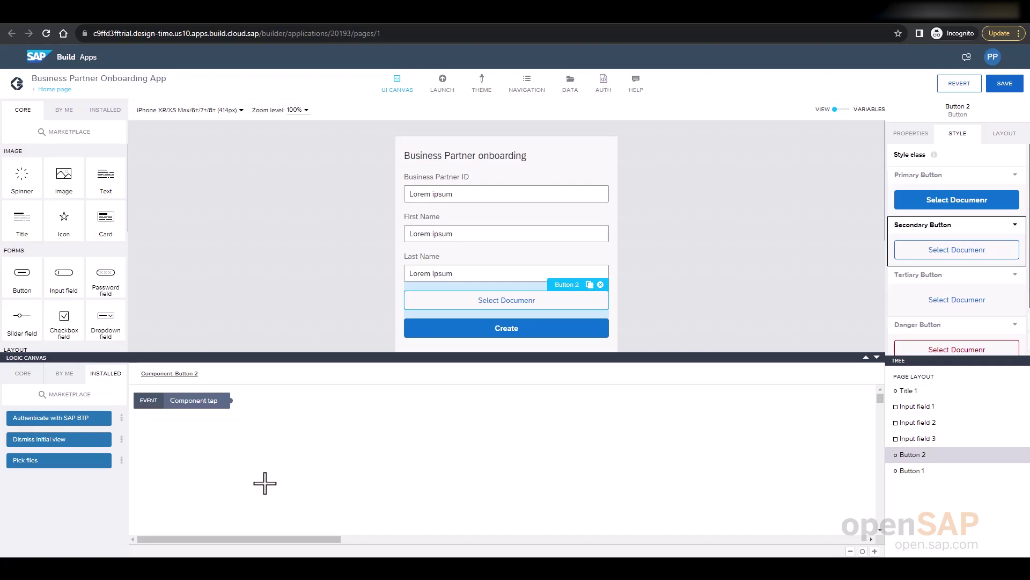
Connect a Pick files function to the component tap event, followed by setting page variable fileupload to Pick files / Files.
drag(86, 461, 333, 423)
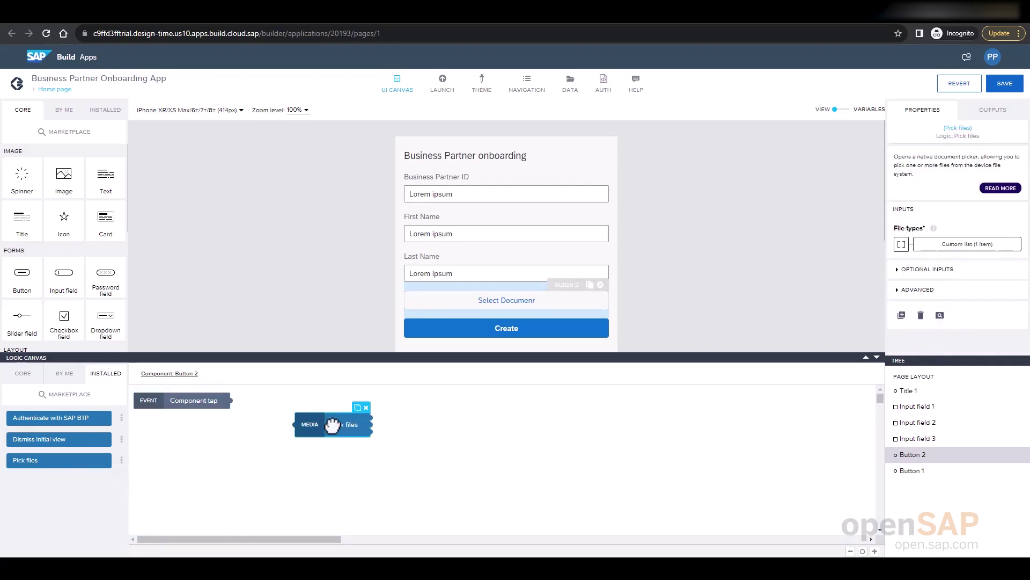
drag(231, 400, 295, 425)
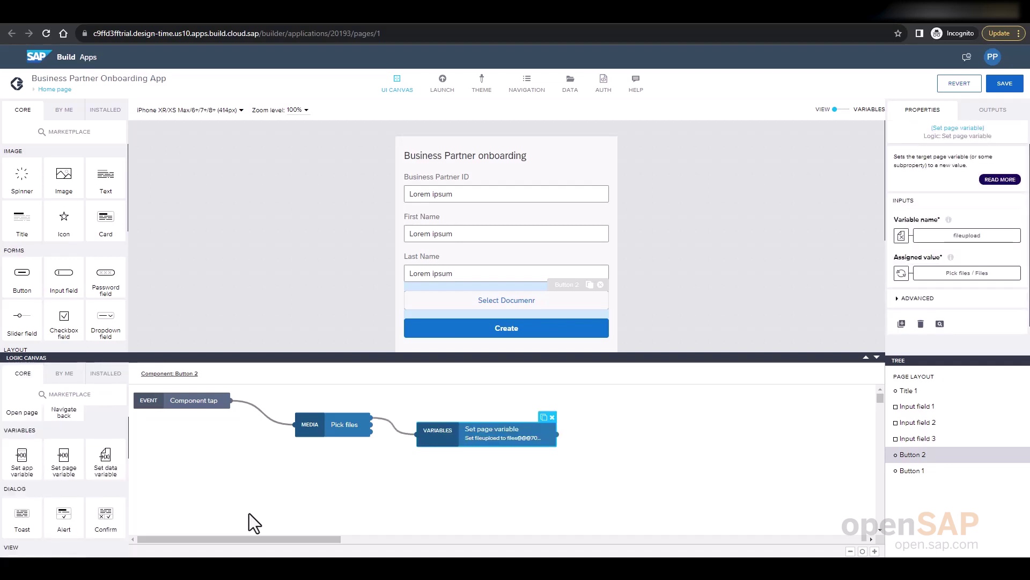
click(249, 513)
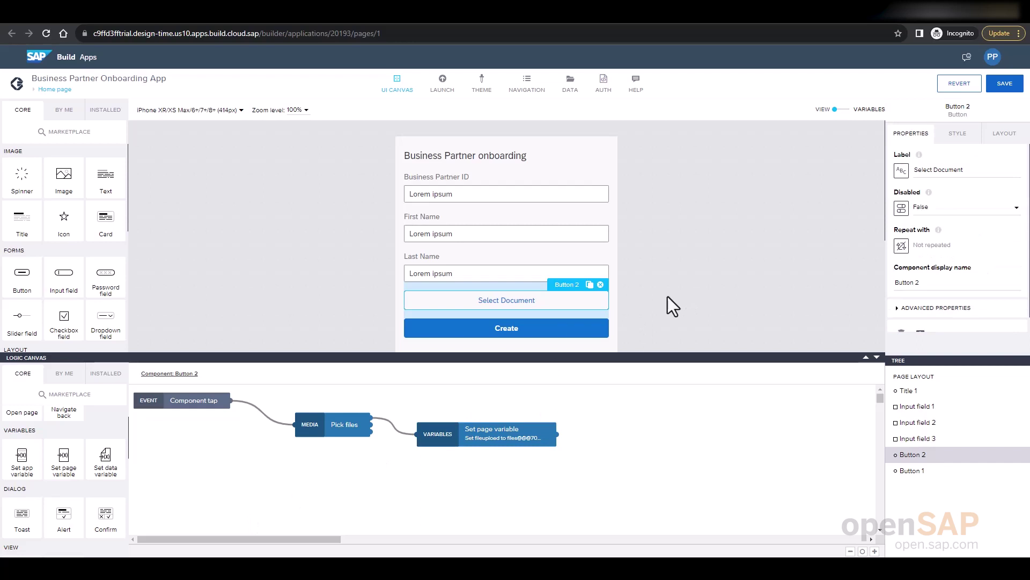
Open the Create button's logic and install the Upload files flow function from the marketplace.
click(530, 324)
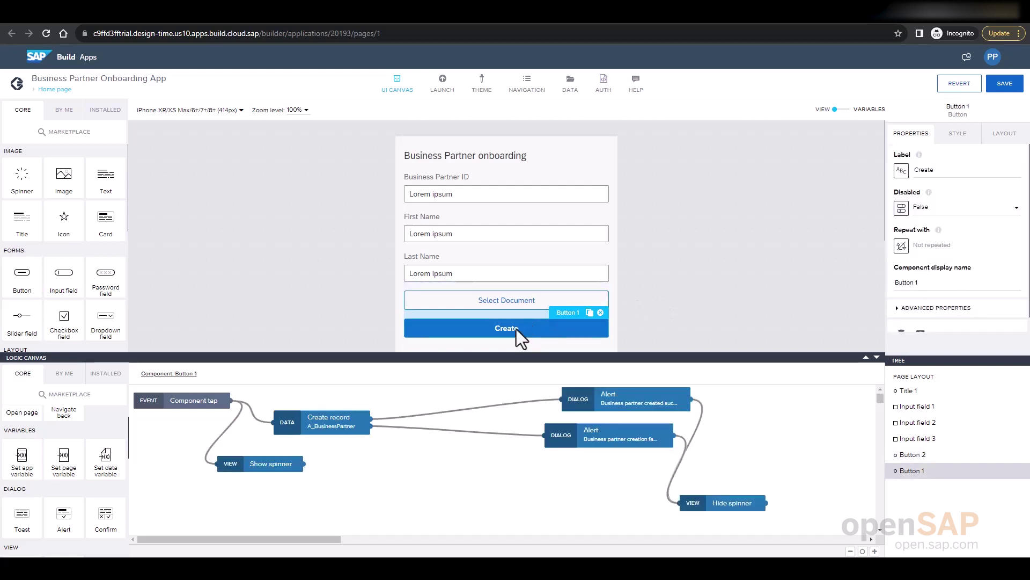
click(107, 374)
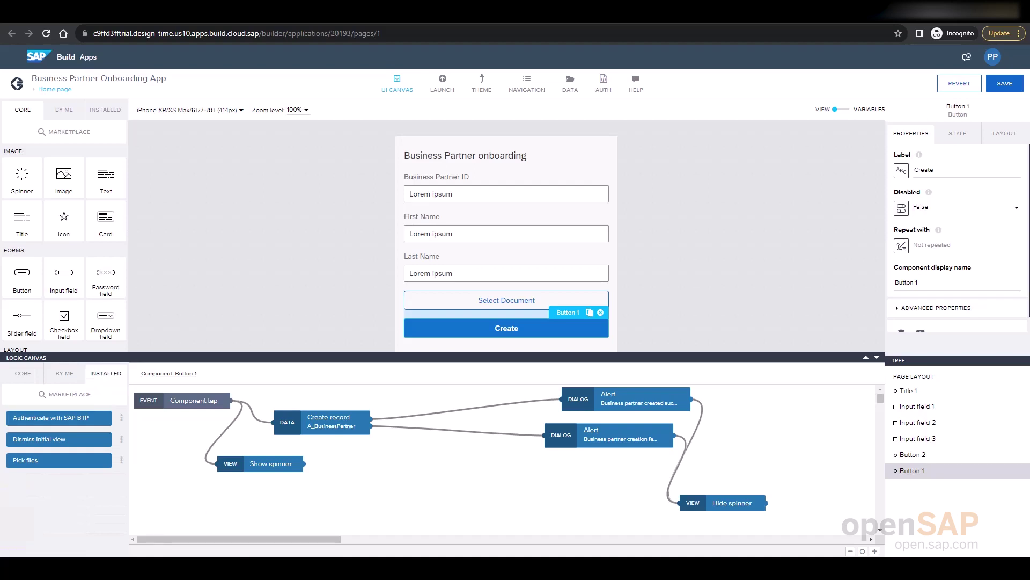
click(94, 402)
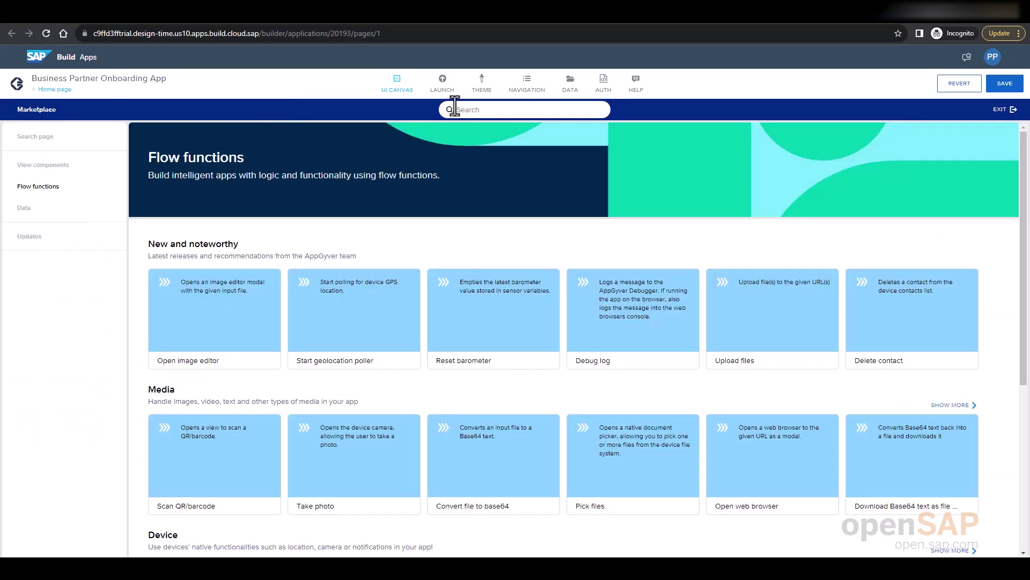
text(upload)
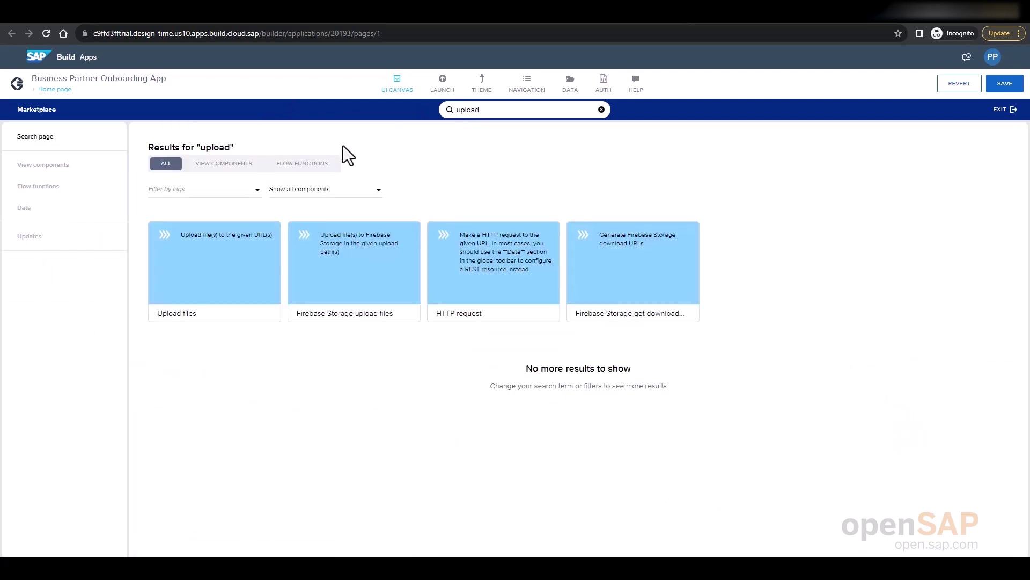
click(233, 269)
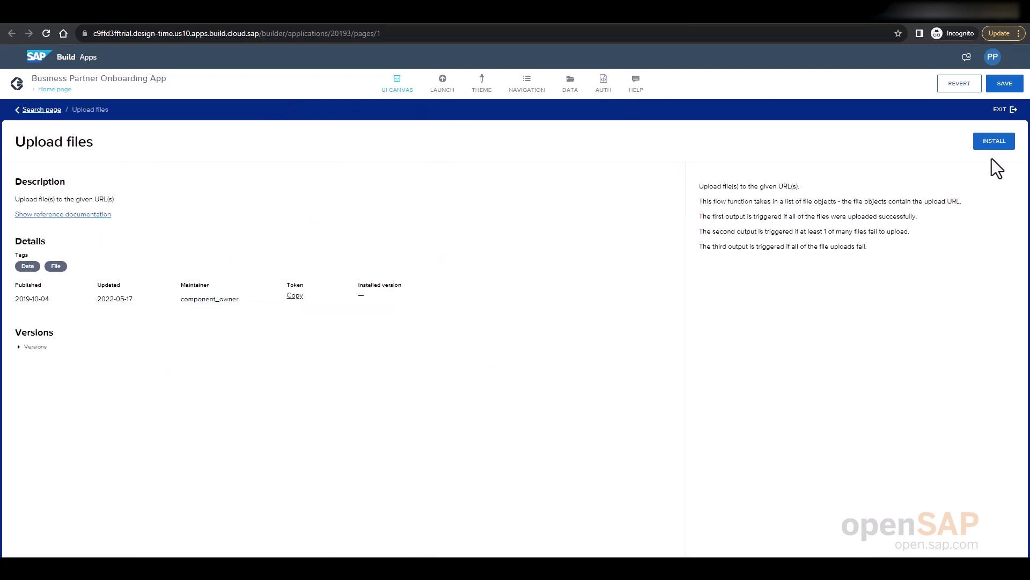
click(1003, 143)
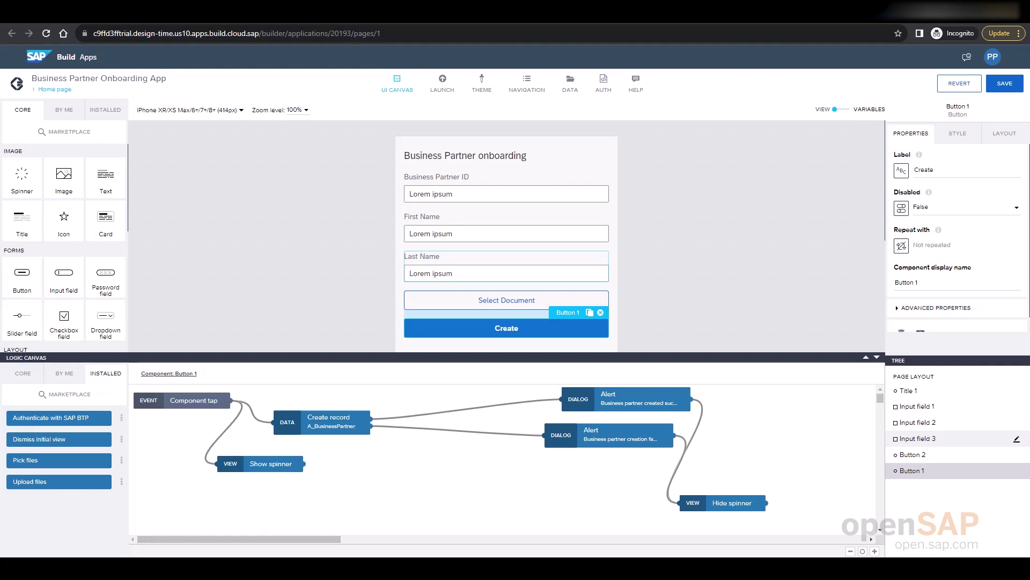
Insert Upload files between Create record and the success alert, and link its second output to the creation failure alert.
click(268, 537)
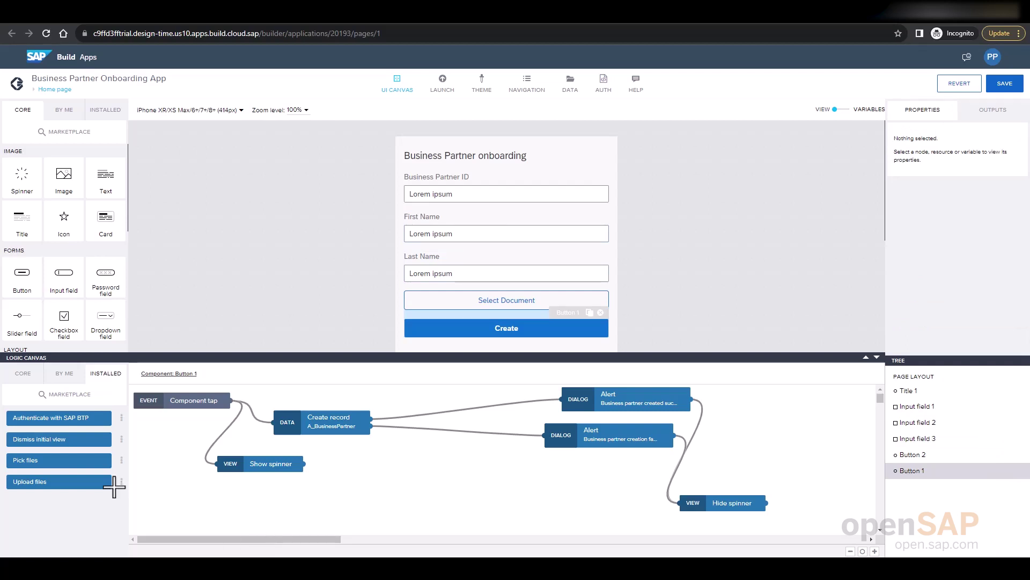
drag(38, 483, 461, 400)
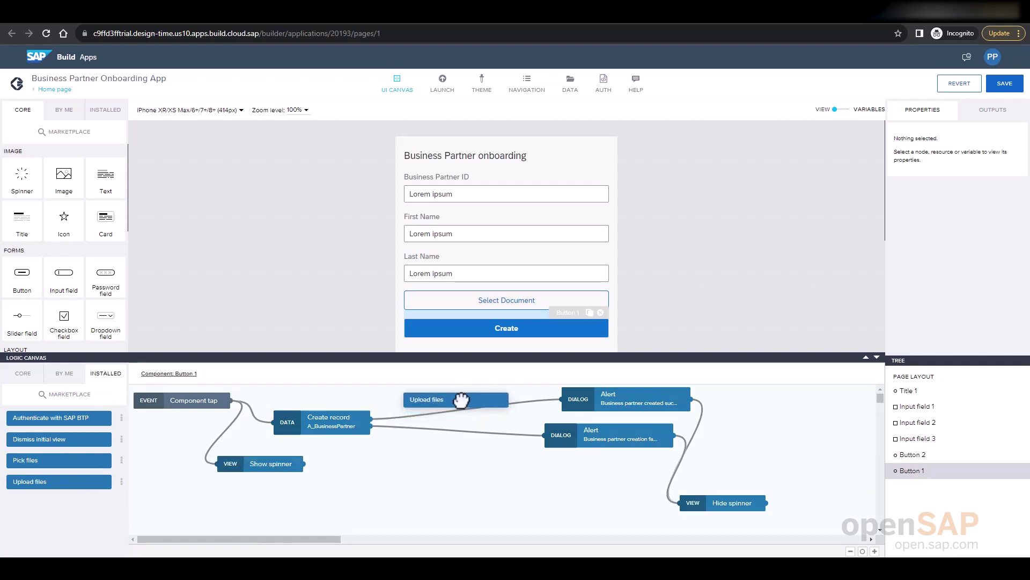
click(429, 416)
key(Delete)
drag(370, 420, 421, 402)
drag(506, 394, 565, 398)
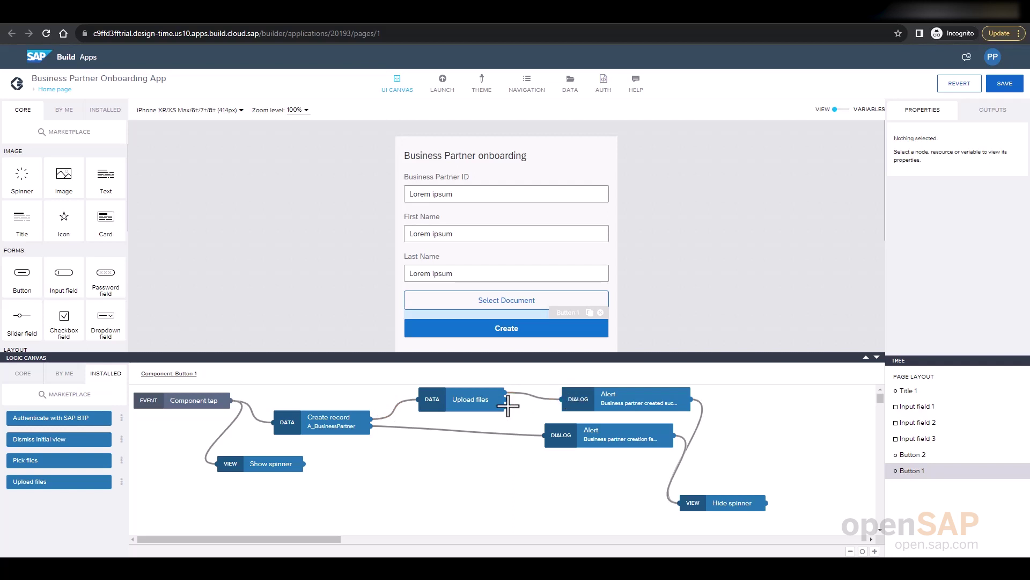
drag(507, 407, 548, 435)
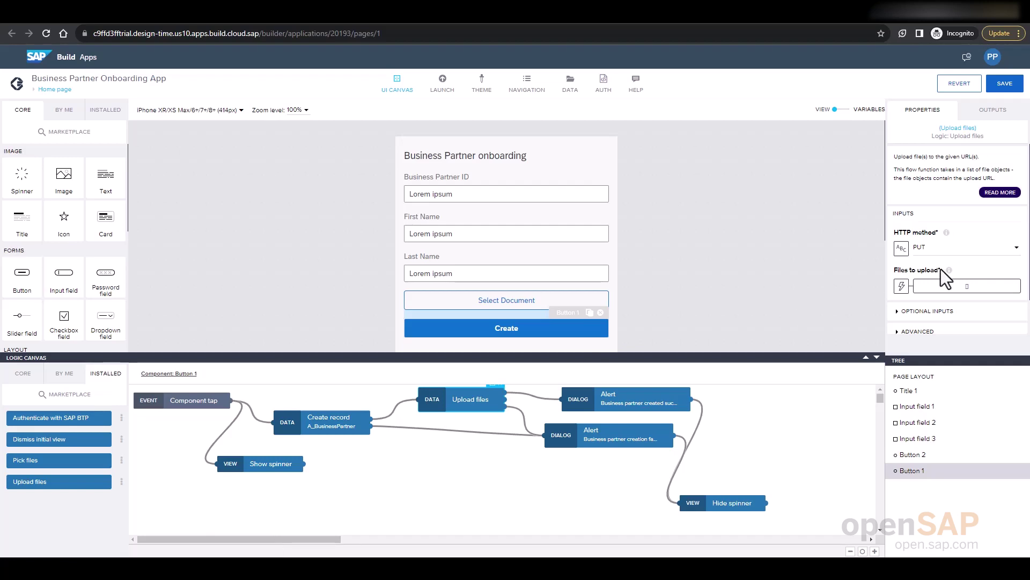
Bind Files to upload to the formula [ SET_KEY( pageVars.fileupload[0], "uploadUrl", pageVars.uploadUrl+data.A_BusinessPartner1.BusinessPartner+".pdf") ].
click(901, 289)
drag(395, 211, 102, 188)
text([ SET_KEY( pageVars.fileupload[0], "uploadUrl", pageVars.uploadUrl+data.A_BusinessPartner1.BusinessPartner+".pdf") ])
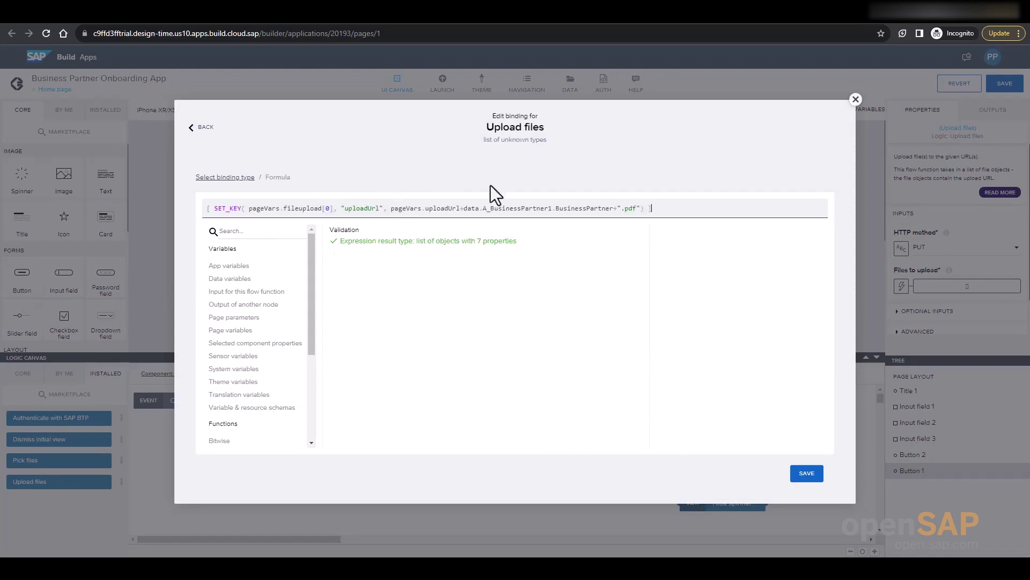
click(805, 473)
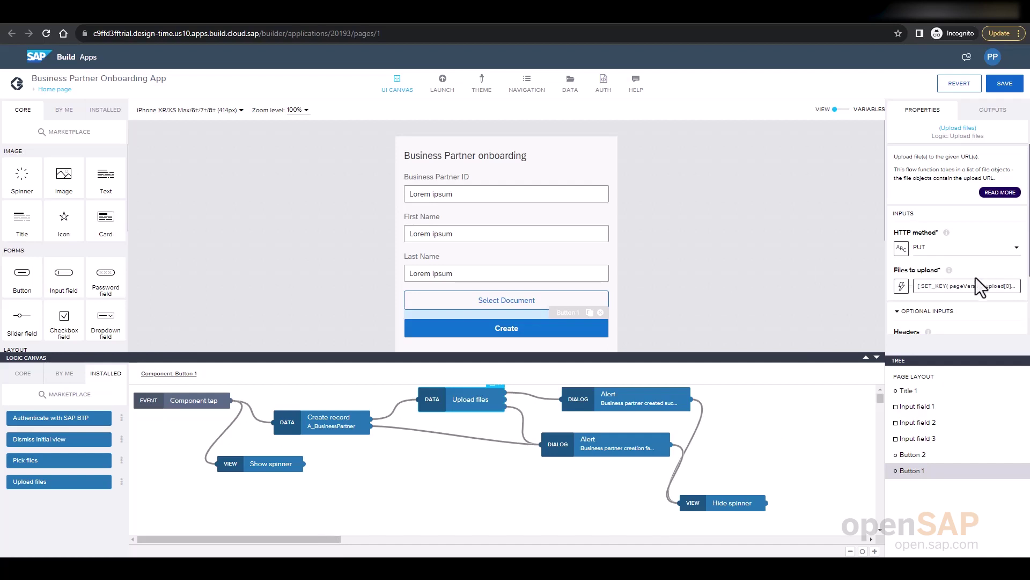
Bind the Upload files Headers input to the formula {"Content-Type":"application/pdf","x-api-key":pageVars.s3apikey}.
scroll(974, 301, down, 2)
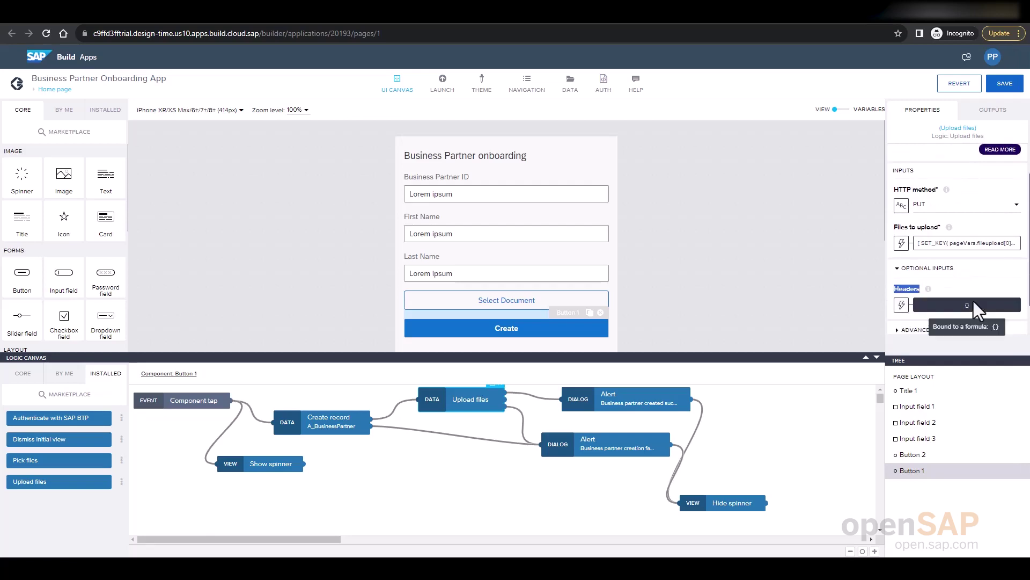
click(970, 305)
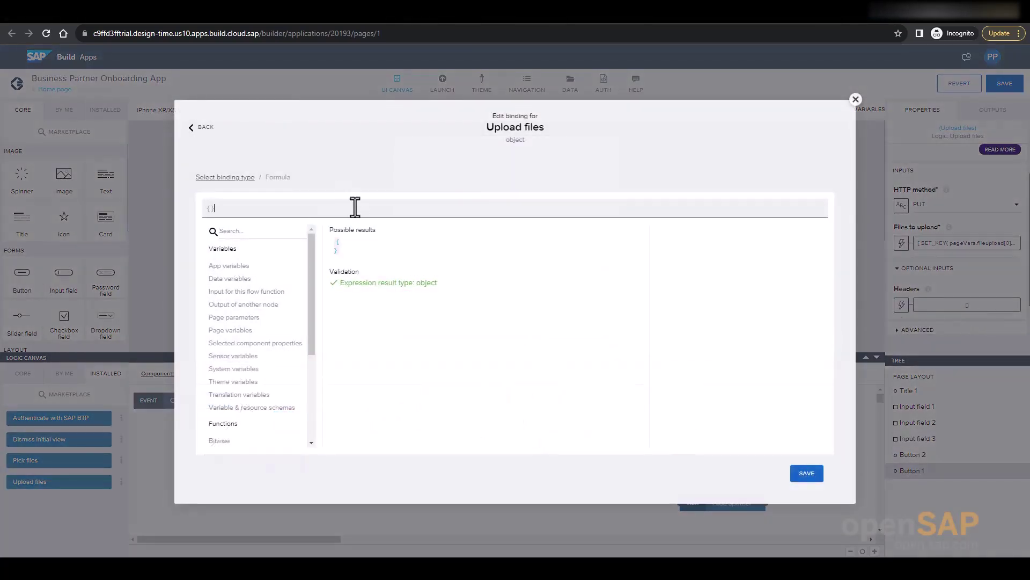
key(BackSpace)
key(BackSpace)
key(ctrl+v)
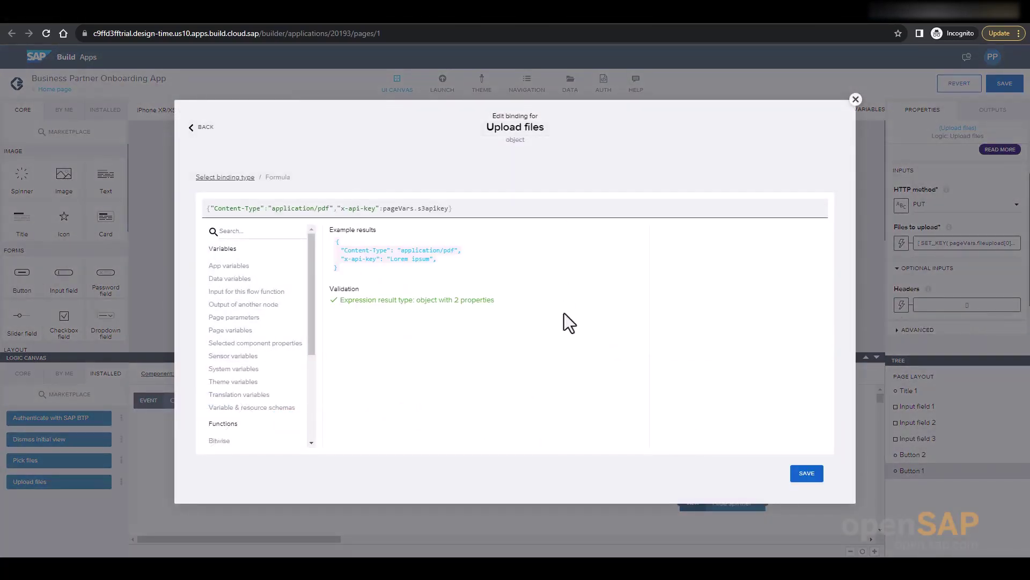
click(805, 474)
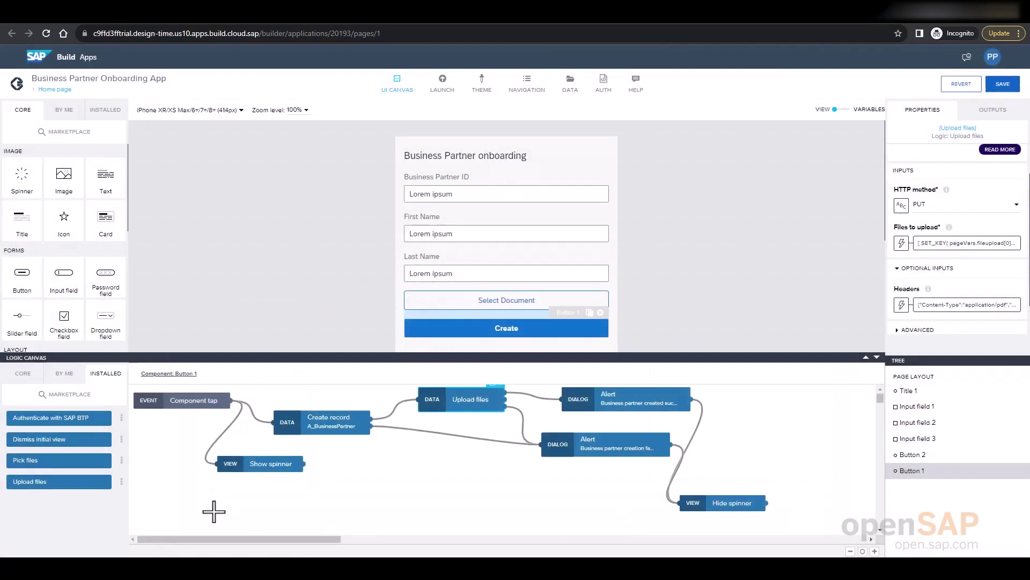
Save the app and open the Business Partner Onboarding App in the web preview.
click(606, 444)
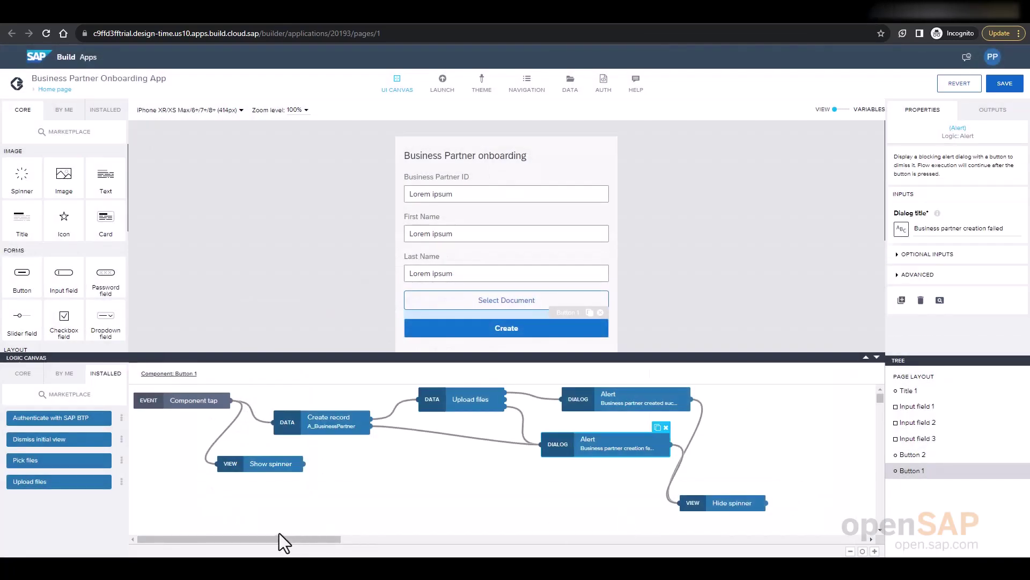
click(1006, 88)
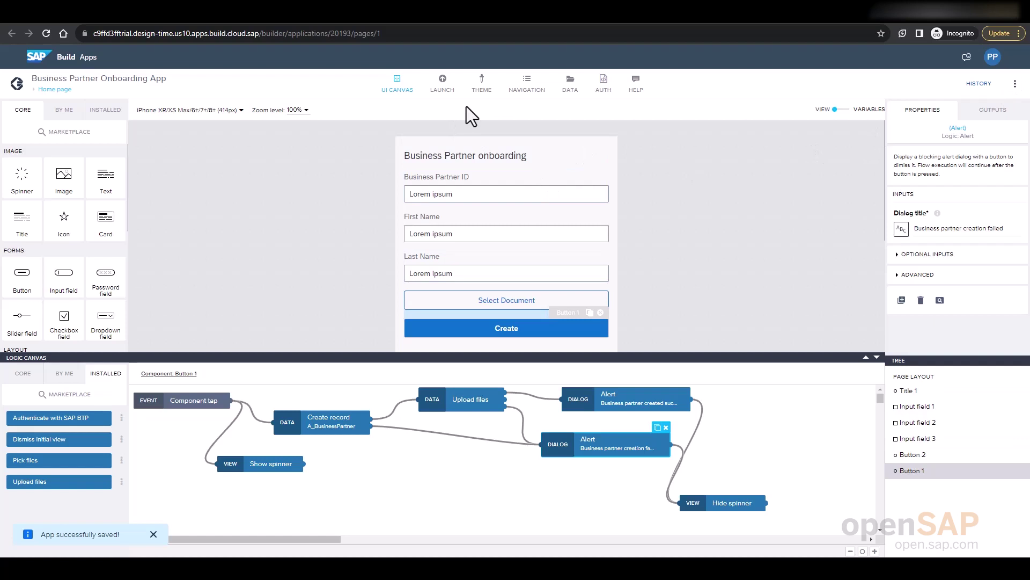
click(441, 91)
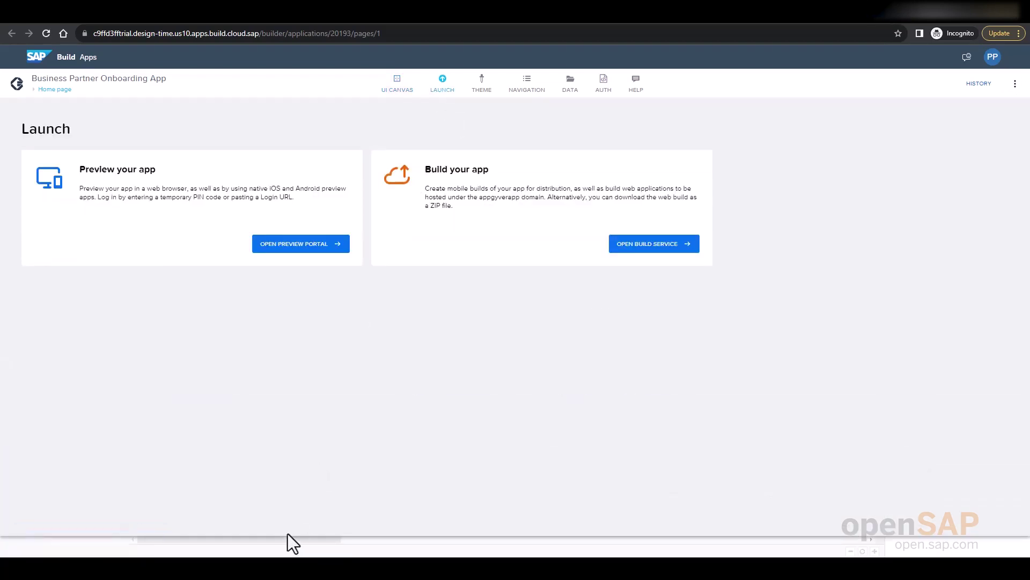
click(309, 250)
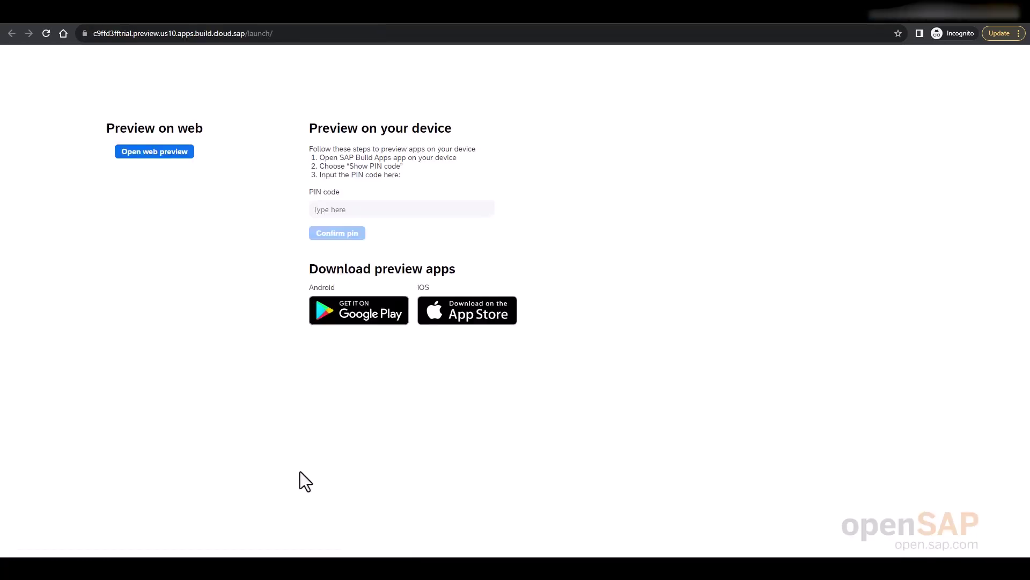
click(159, 155)
click(159, 161)
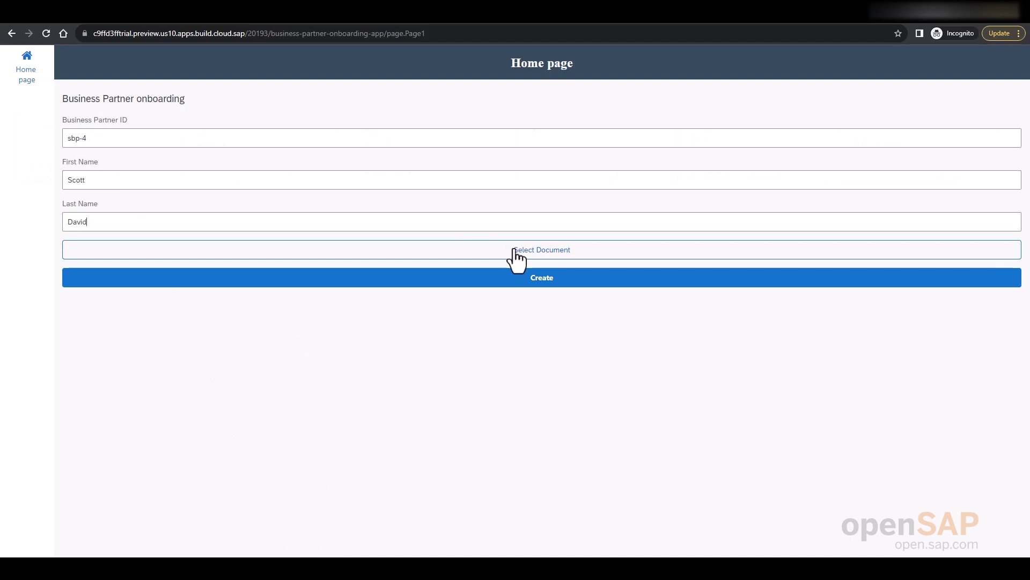
Select bpdoc.pdf as the document for the filled-in form, create the business partner and dismiss the resulting alert.
click(514, 249)
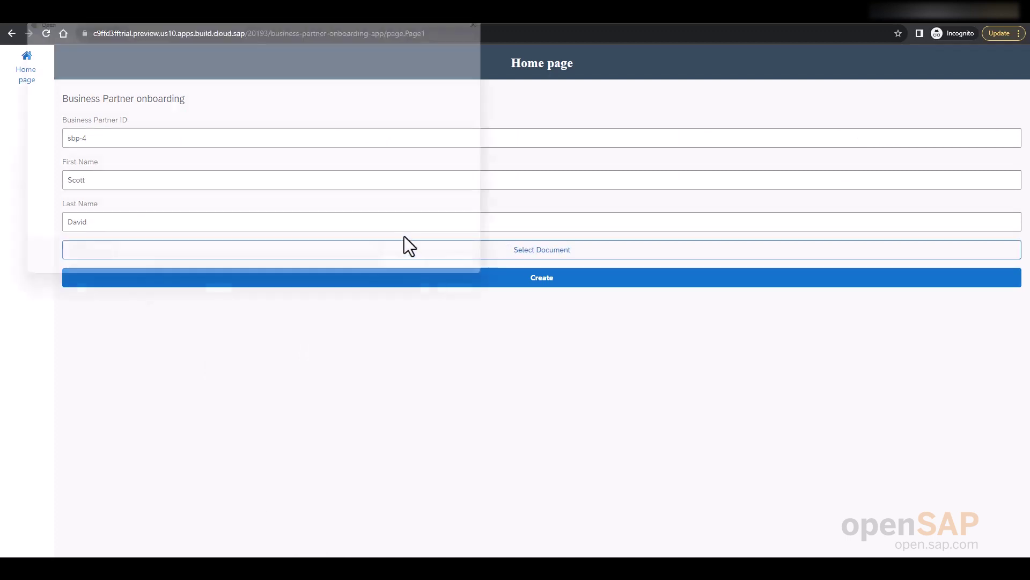
double_click(156, 111)
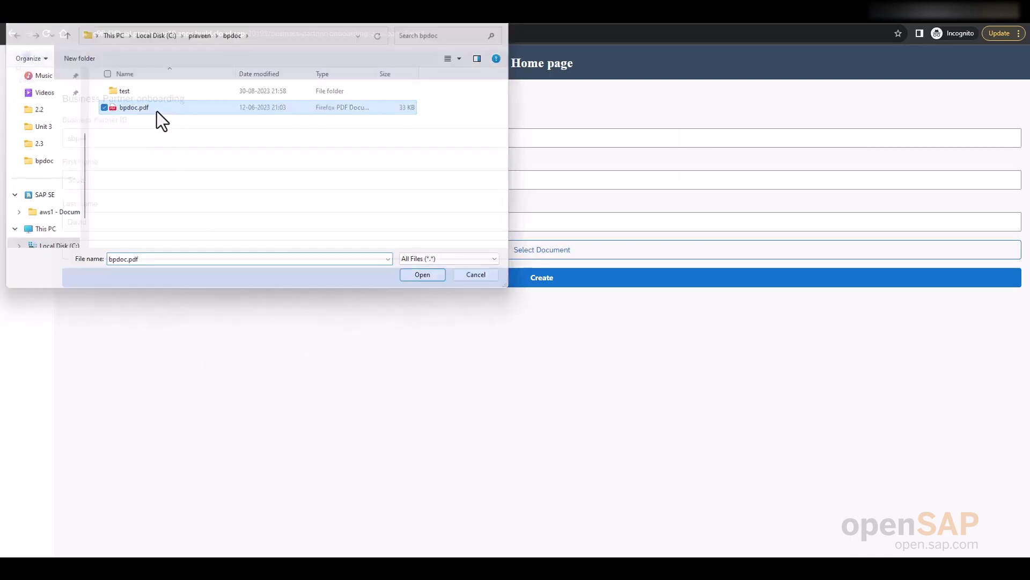
click(546, 283)
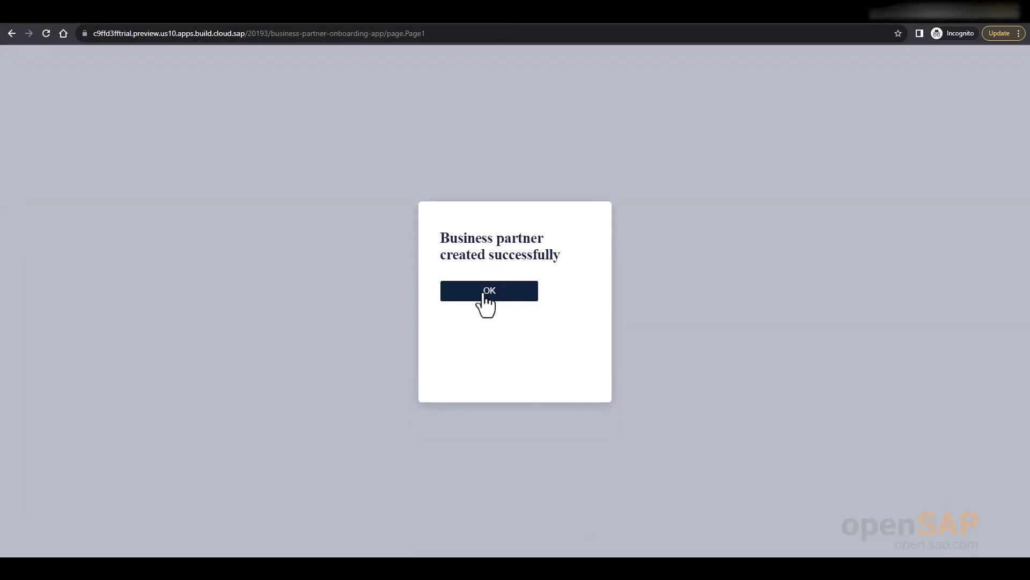
click(484, 294)
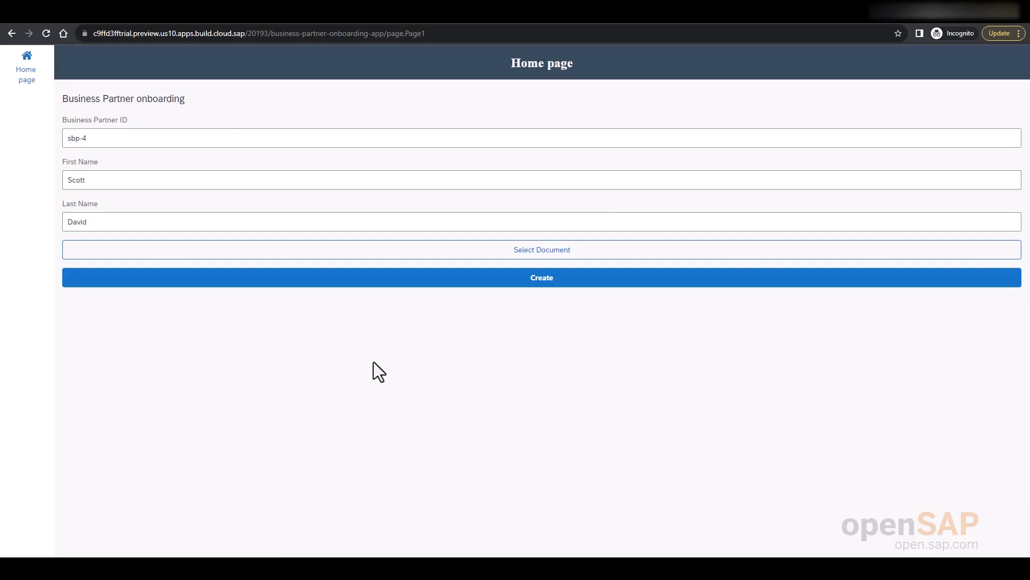